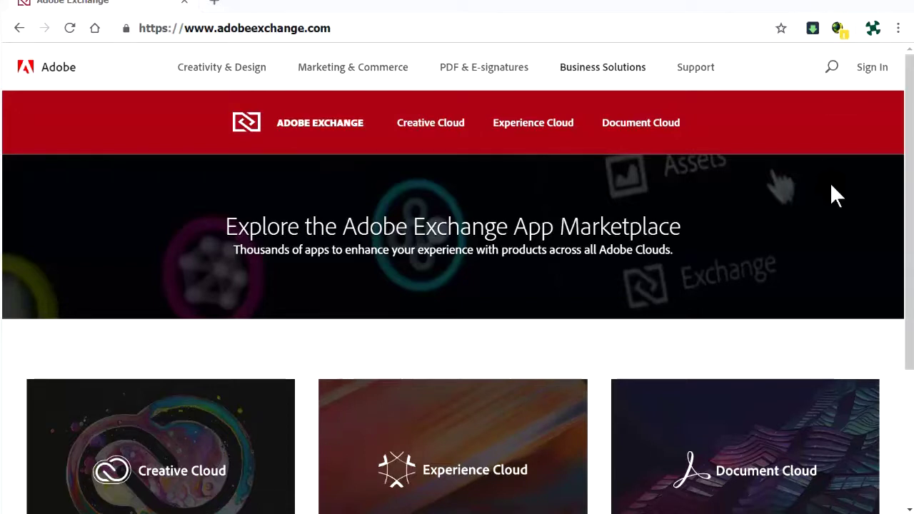
Open the Creative Cloud extensions marketplace and scroll down to its Developer Resources.
drag(912, 210, 912, 244)
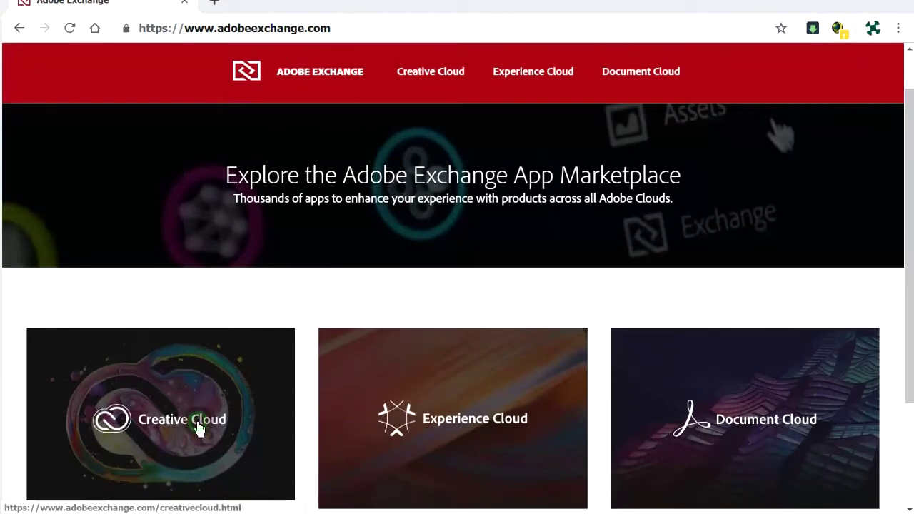
click(199, 429)
scroll(223, 353, down, 2)
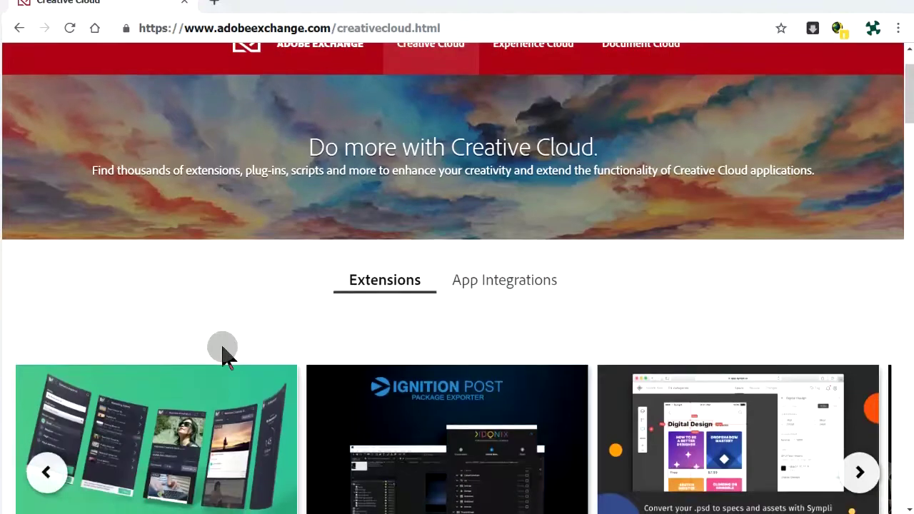
scroll(223, 354, down, 1)
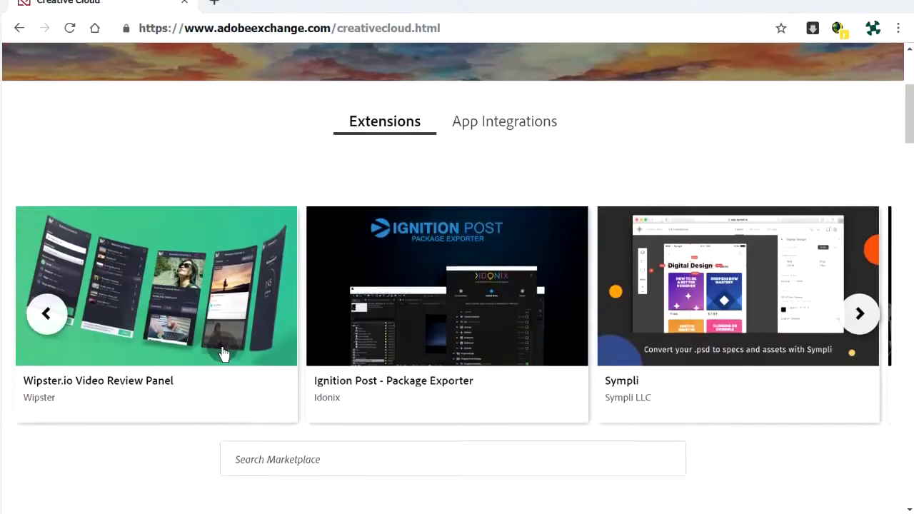
scroll(223, 353, down, 4)
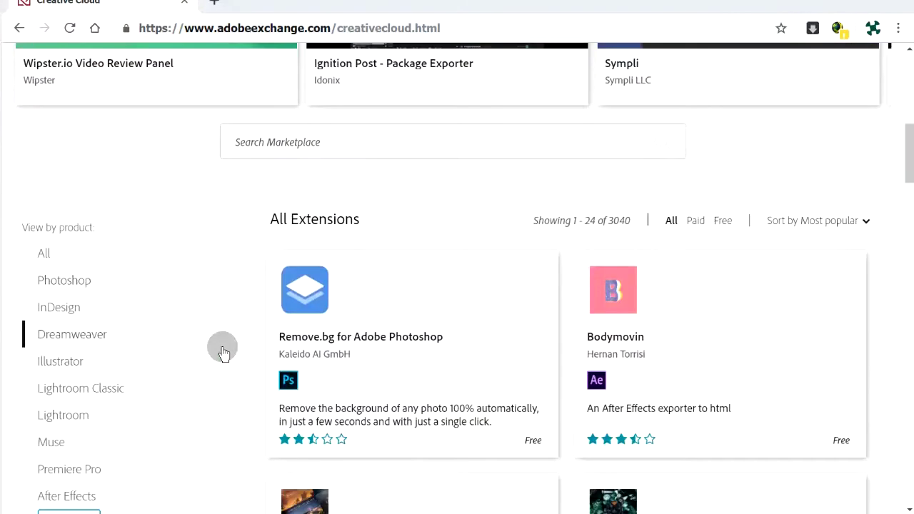
scroll(222, 353, down, 5)
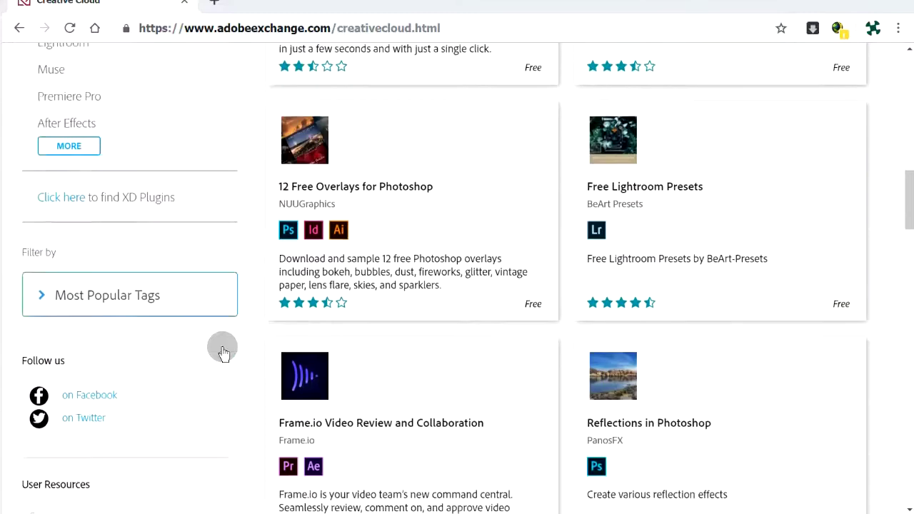
scroll(223, 354, down, 2)
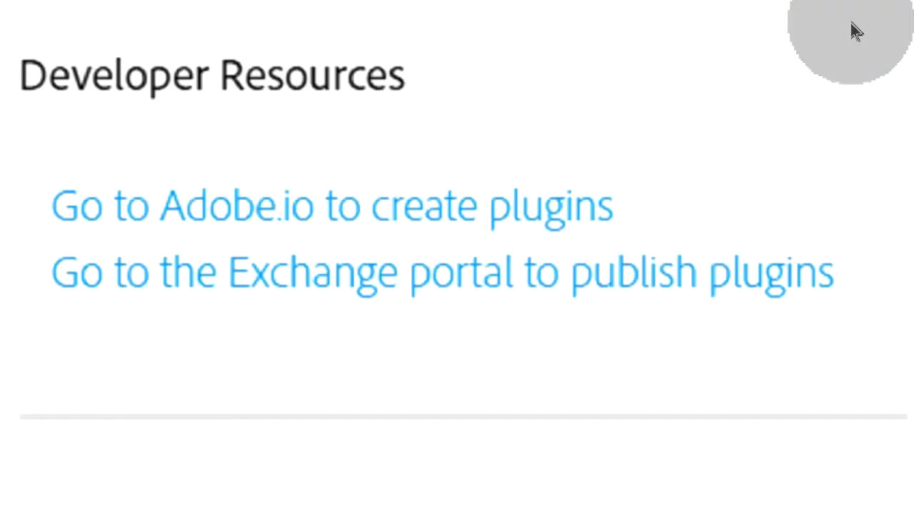
Join the Exchange Program from the publishing portal and sign in with the prefilled Adobe ID.
click(691, 270)
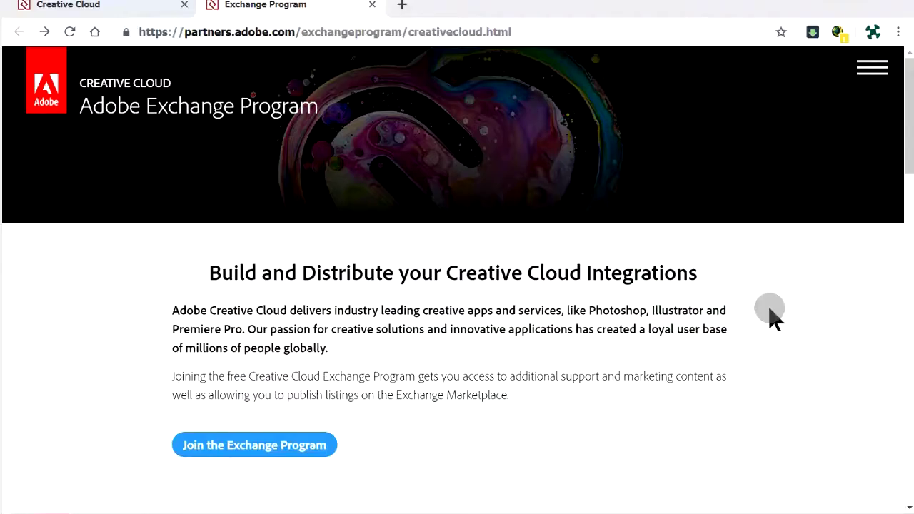
click(302, 460)
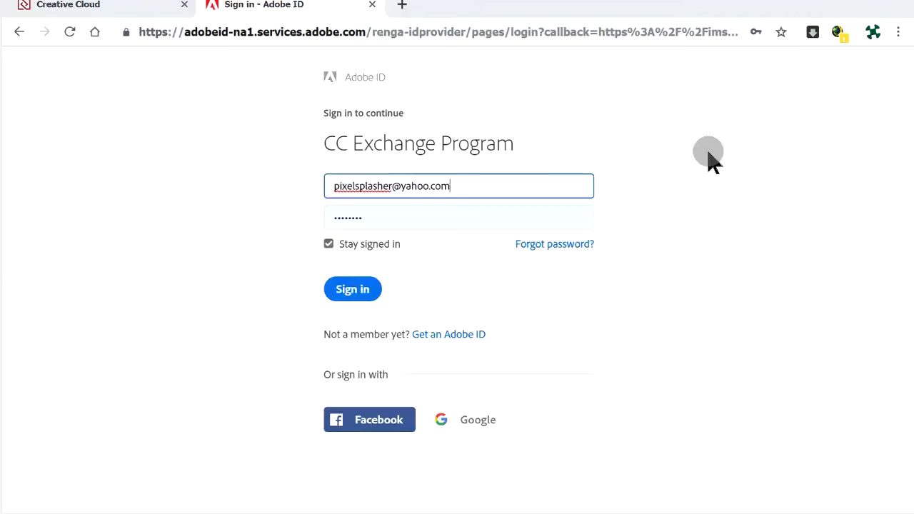
click(368, 298)
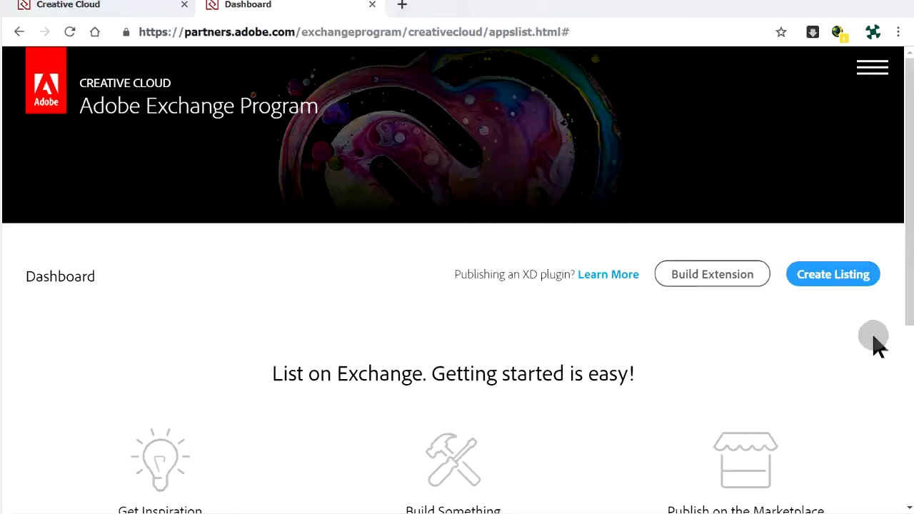
scroll(874, 343, down, 2)
scroll(874, 340, down, 2)
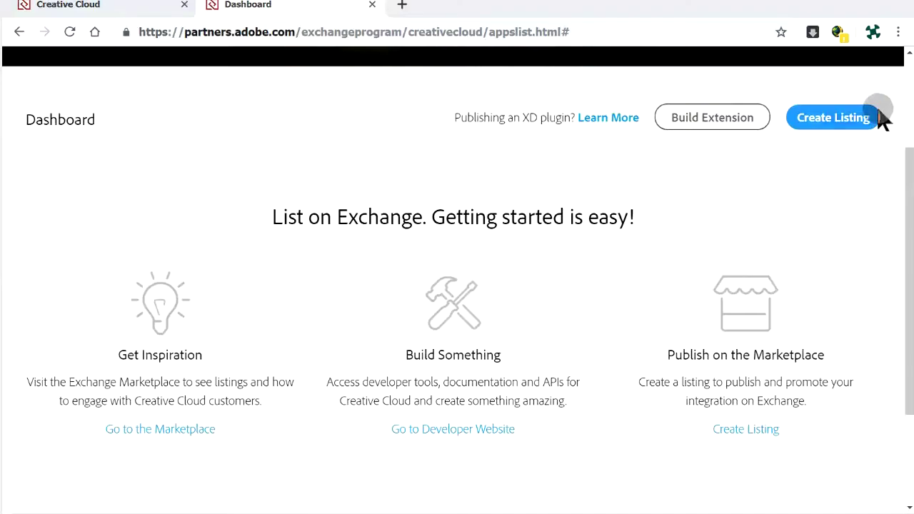
Start a new listing from the Exchange Program Dashboard.
click(869, 119)
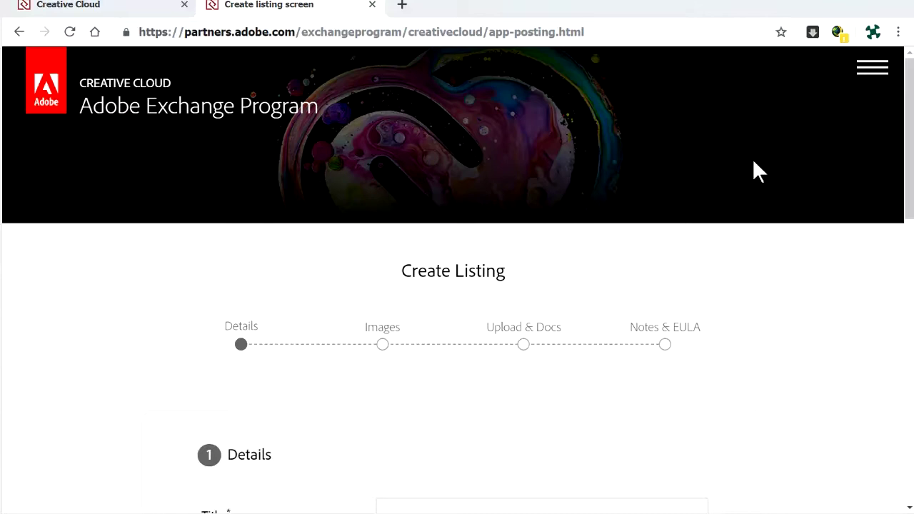
scroll(755, 163, down, 3)
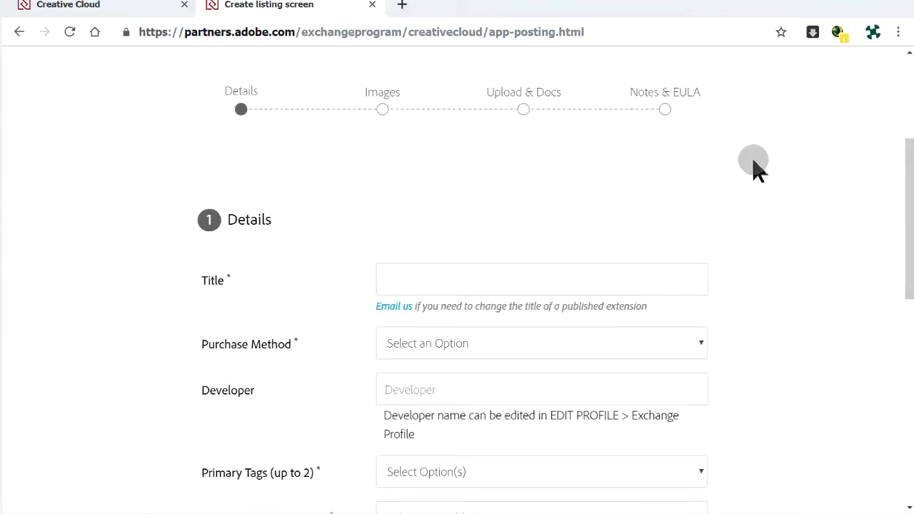
scroll(754, 163, down, 1)
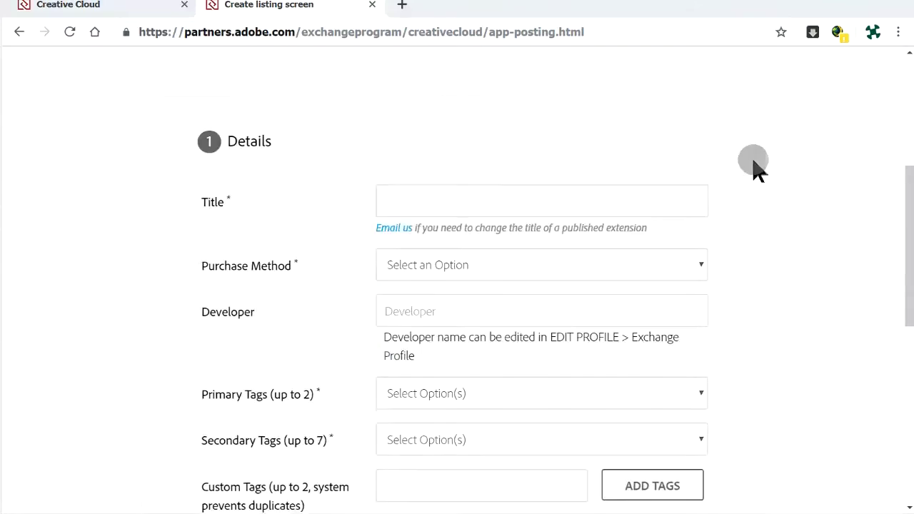
scroll(754, 163, down, 1)
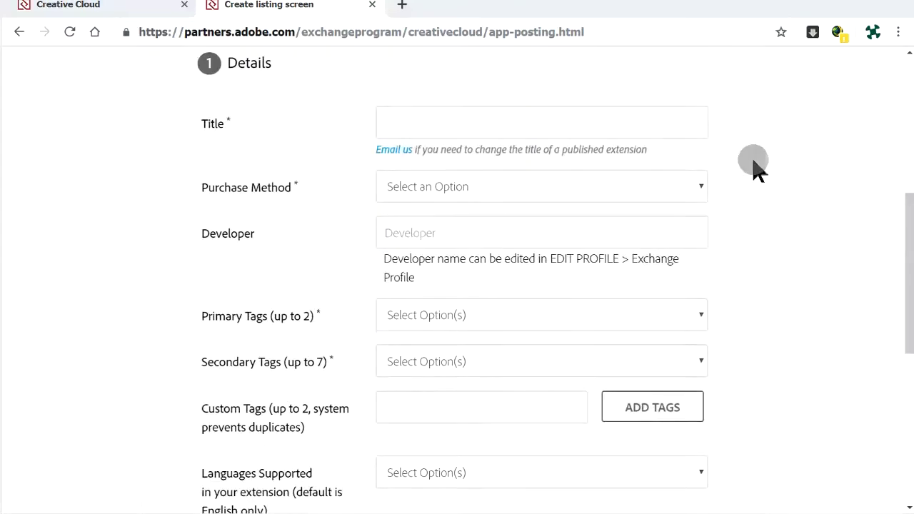
Title the listing 'Smart Layer Replace' and set its purchase method to Perpetual.
click(578, 123)
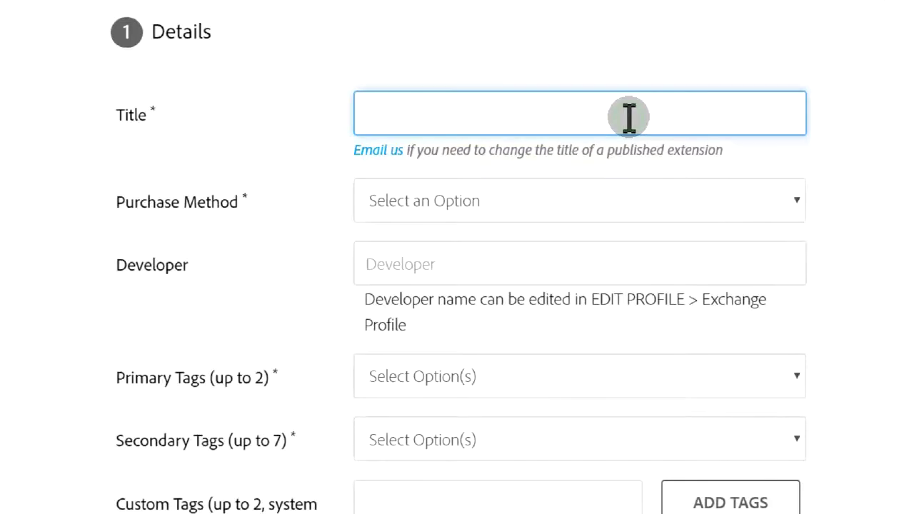
text(Smart Layer Replace)
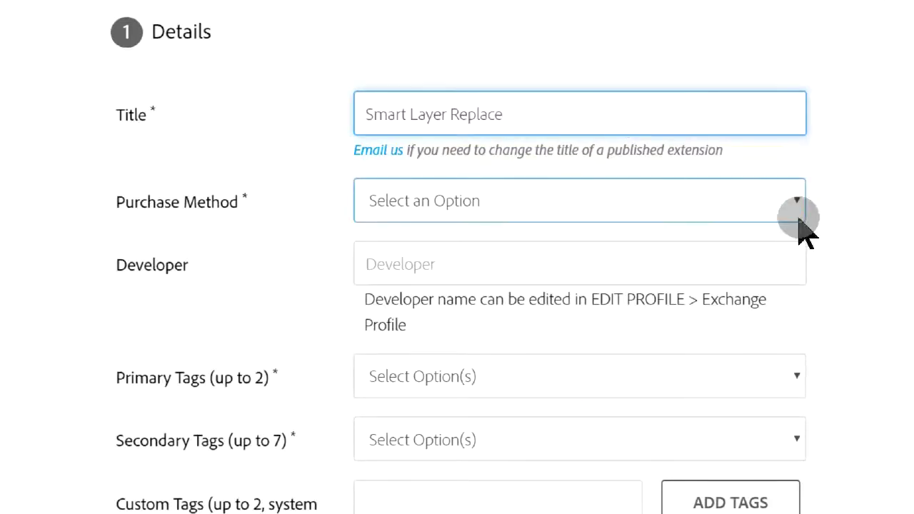
click(799, 219)
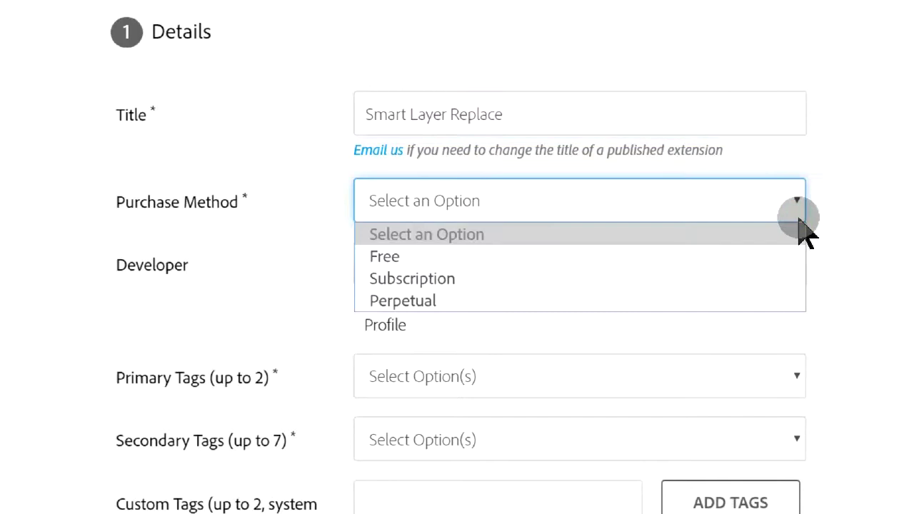
click(704, 301)
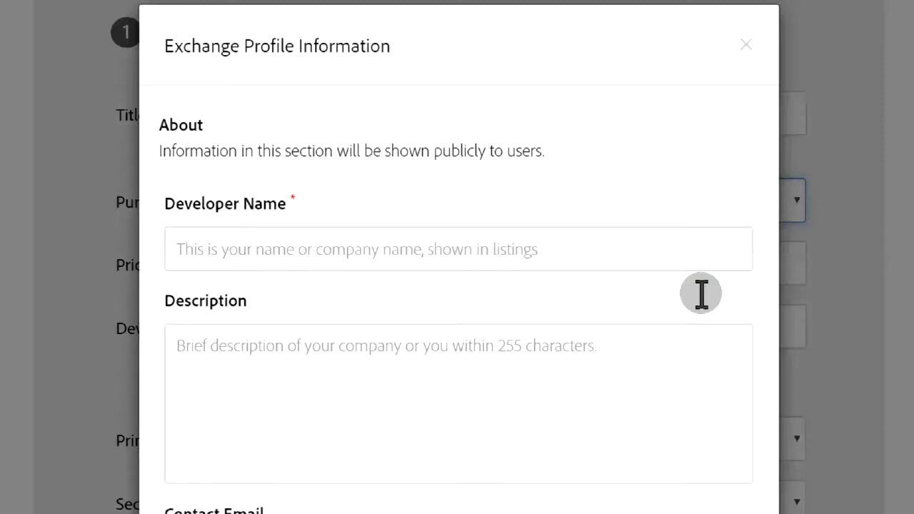
Fill the Exchange profile with developer name Pixelsplasher, a pasted description and the support e-mail.
click(693, 262)
text(Pixelsplasher)
click(587, 347)
text(Web development and design freelance service of Wendell Auman in Cebu, Philippines.)
scroll(751, 350, down, 5)
click(592, 333)
scroll(621, 285, down, 5)
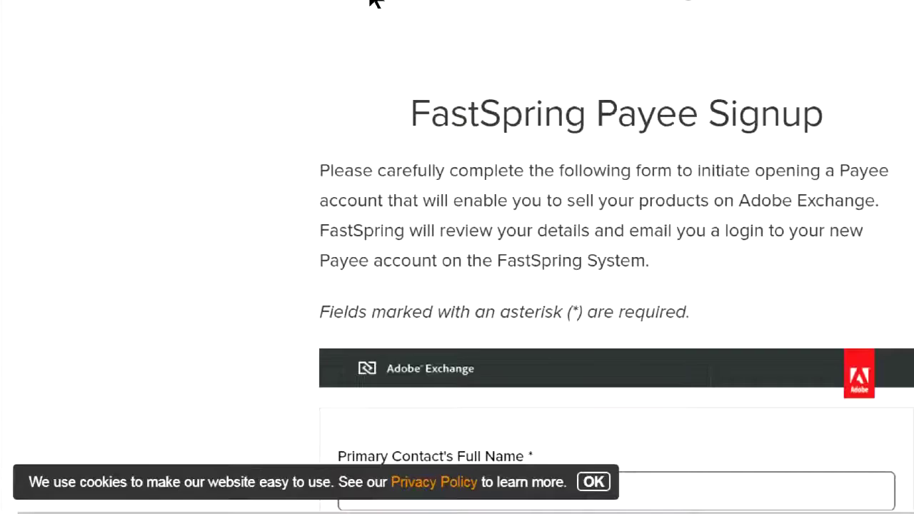
Dismiss the cookie notice and fill in the primary contact's name and e-mail.
click(593, 483)
click(593, 483)
scroll(457, 257, down, 7)
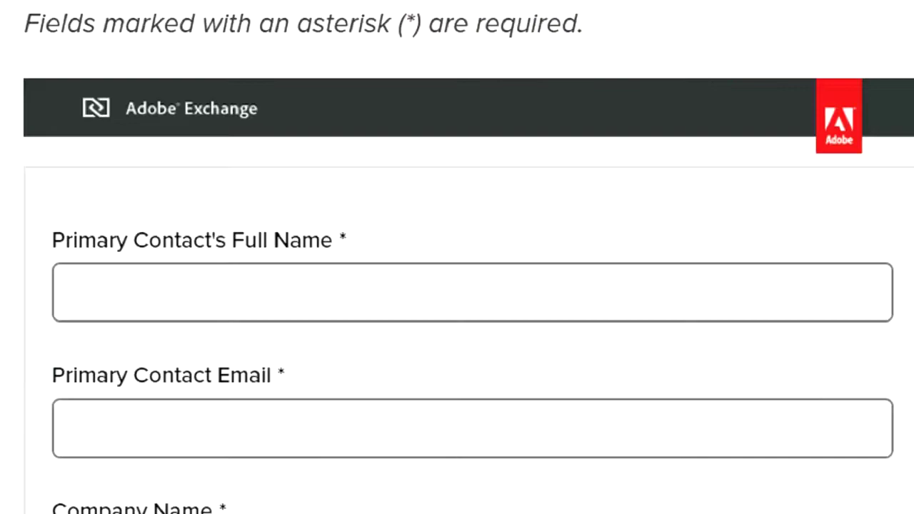
click(465, 453)
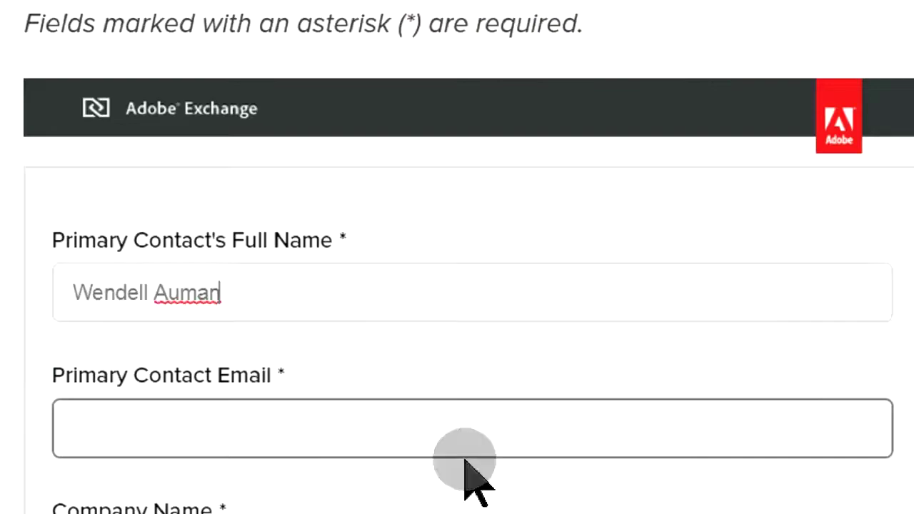
click(249, 496)
scroll(457, 285, down, 7)
click(510, 97)
text(Pixelsplasher)
click(489, 210)
text(www.pixelsplasher.com)
click(489, 325)
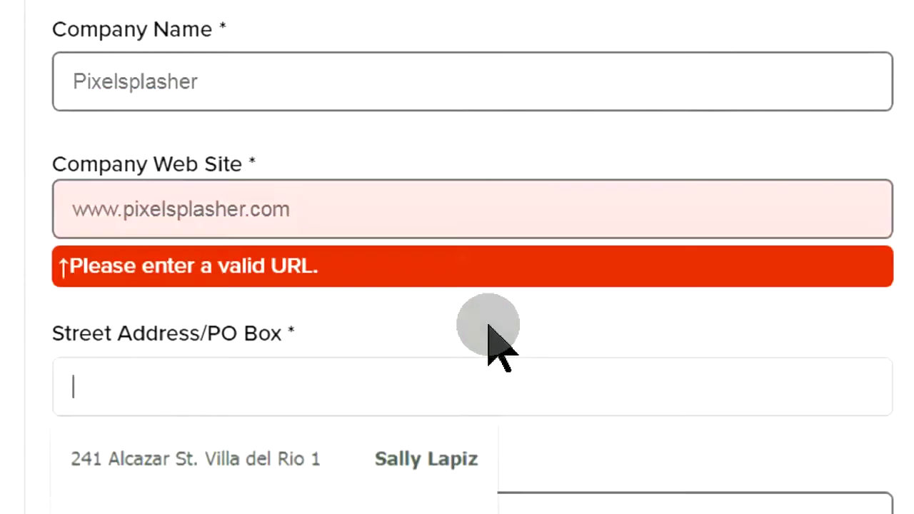
click(77, 215)
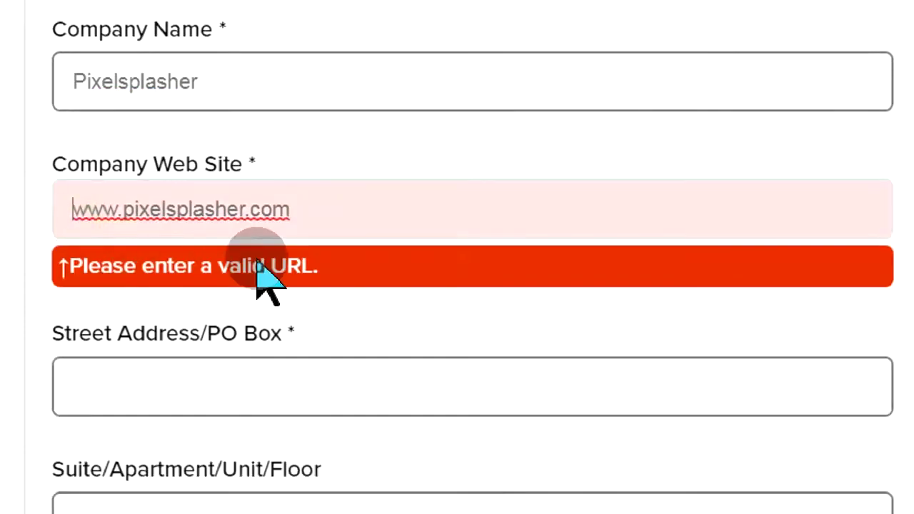
text(https://)
Fill in the street address, unit number, city and corrected state.
click(257, 325)
scroll(263, 321, down, 2)
click(263, 321)
scroll(231, 290, down, 2)
click(230, 290)
click(229, 360)
scroll(229, 361, down, 4)
double_click(131, 138)
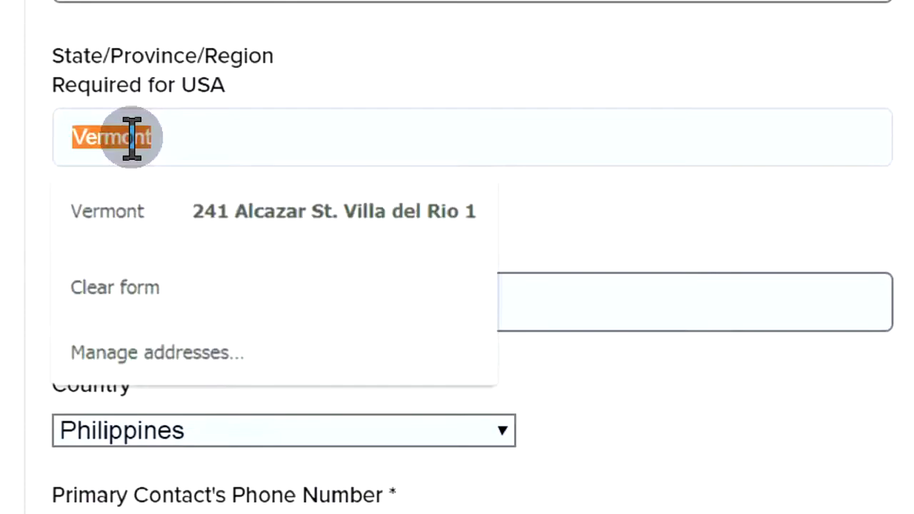
text(Cebu)
scroll(221, 126, down, 6)
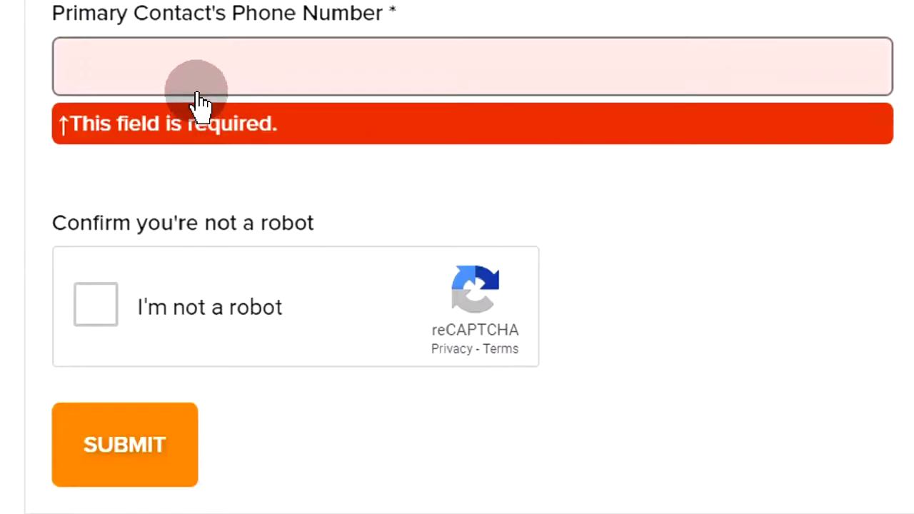
Enter the contact's phone number, pass the robot check and submit the payee signup form.
click(199, 91)
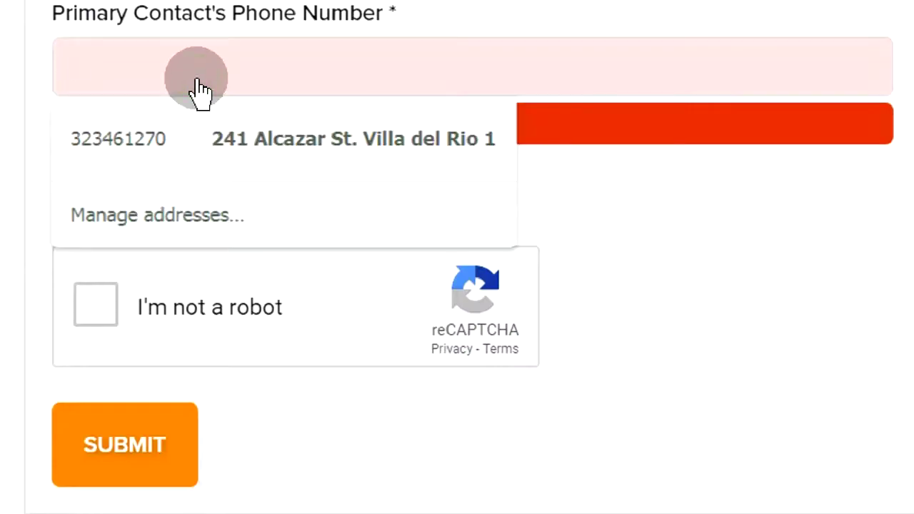
click(147, 132)
key(Home)
text(0)
key(ctrl+a)
key(ctrl+v)
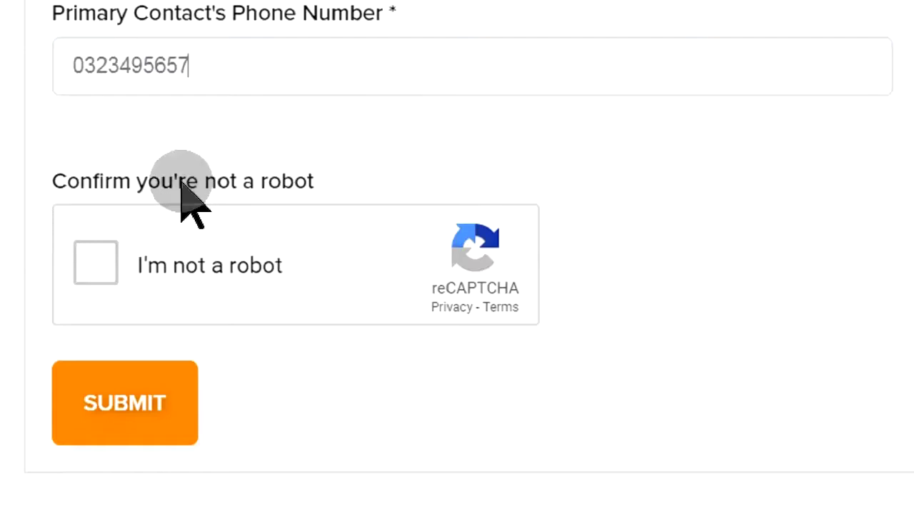
click(107, 254)
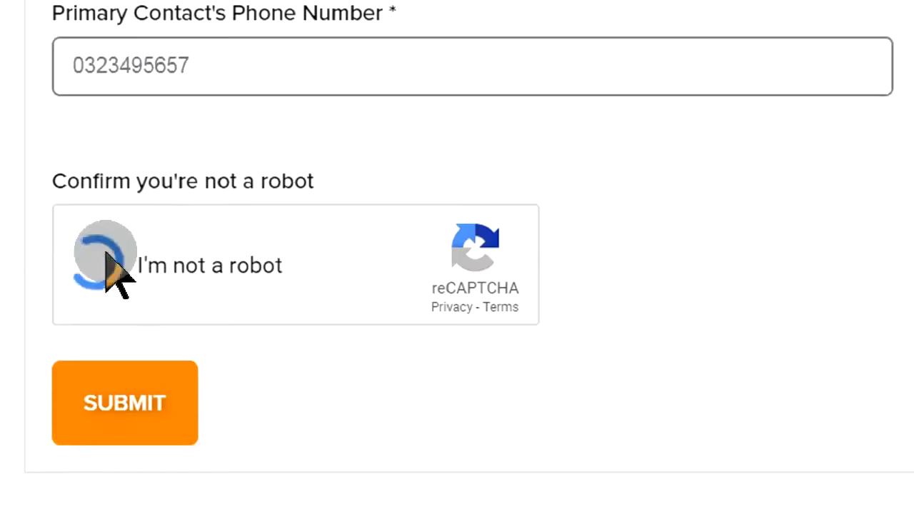
click(135, 394)
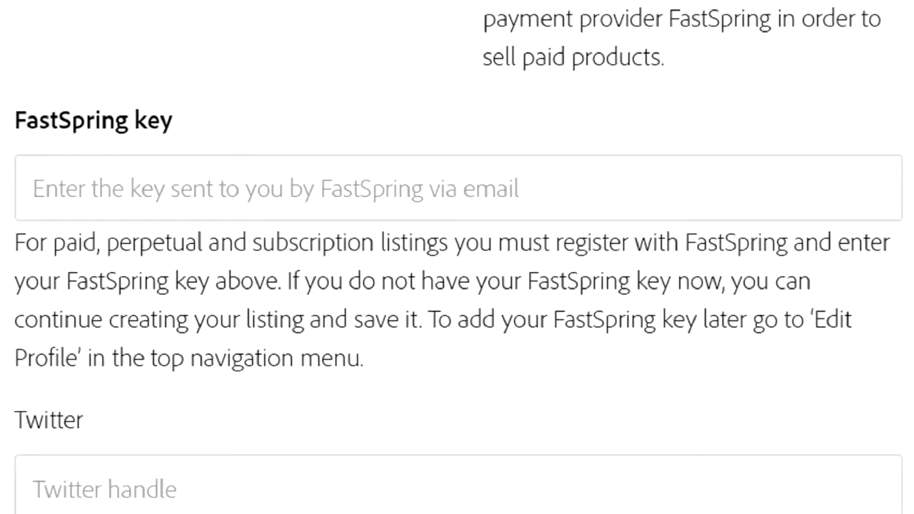
Submit the Exchange profile information to return to the listing form.
click(680, 232)
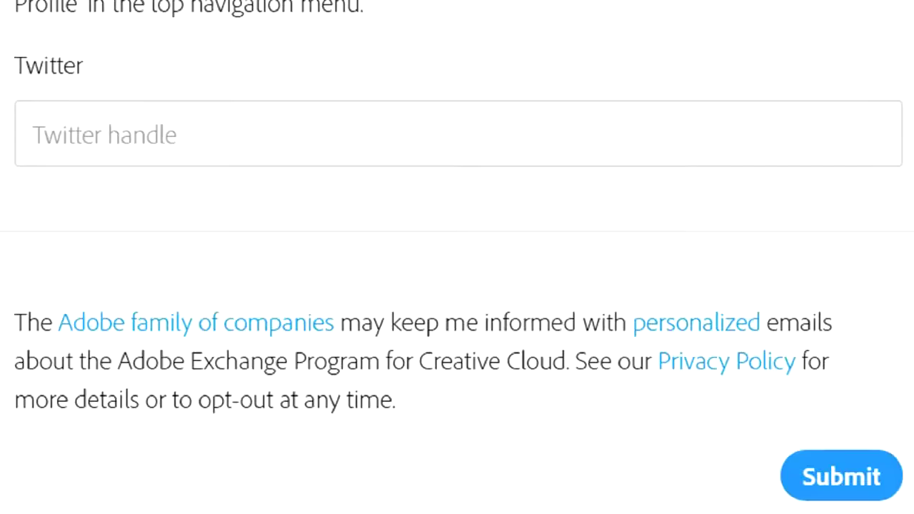
click(812, 490)
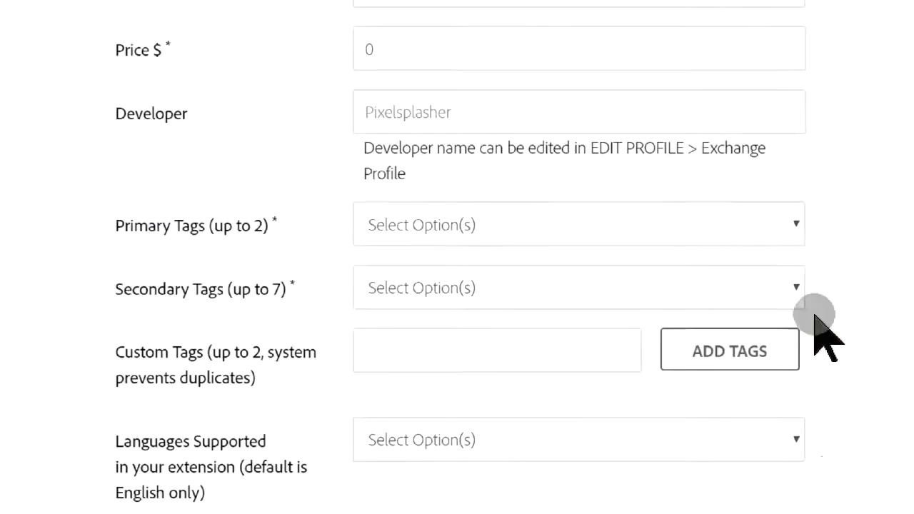
Add Graphics and Photo editing as primary tags, Templates and Actions as secondary tags.
click(795, 237)
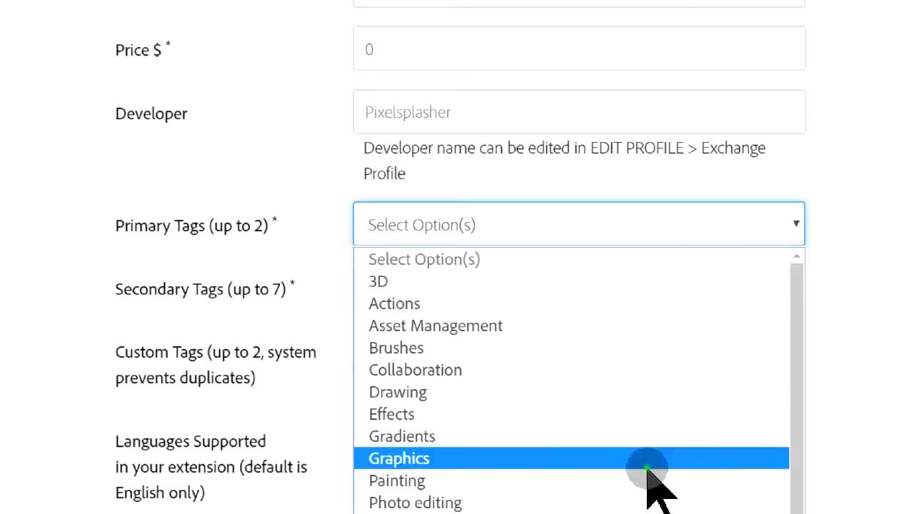
click(647, 460)
click(750, 225)
click(585, 503)
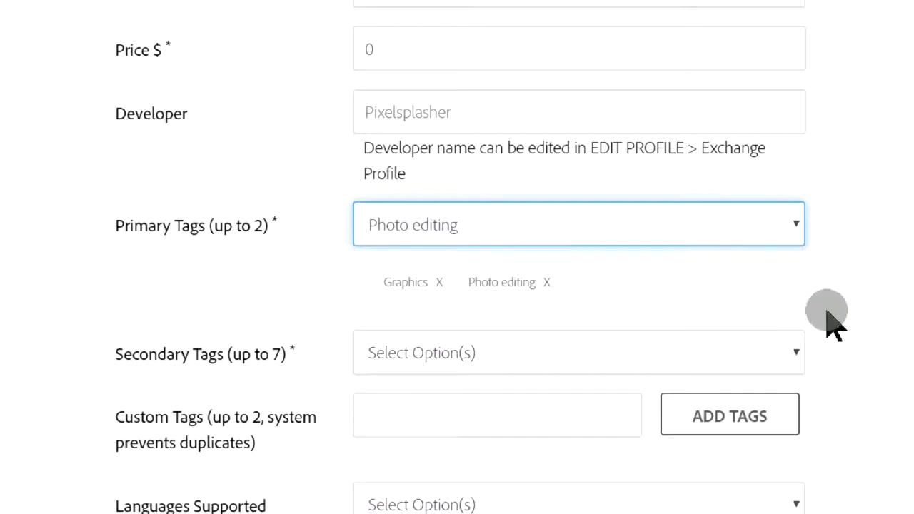
click(765, 355)
click(731, 306)
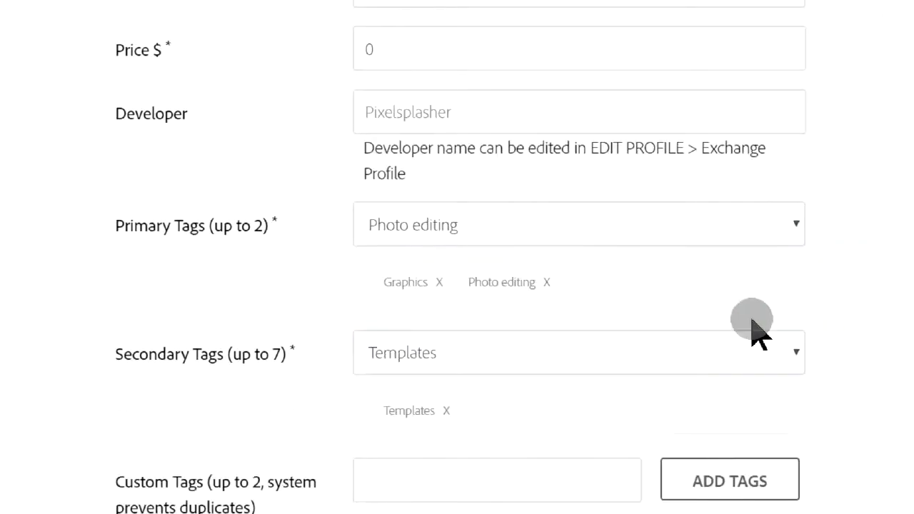
click(747, 351)
click(776, 171)
Add the custom tags script and smart, also attempting layer.
scroll(855, 290, down, 5)
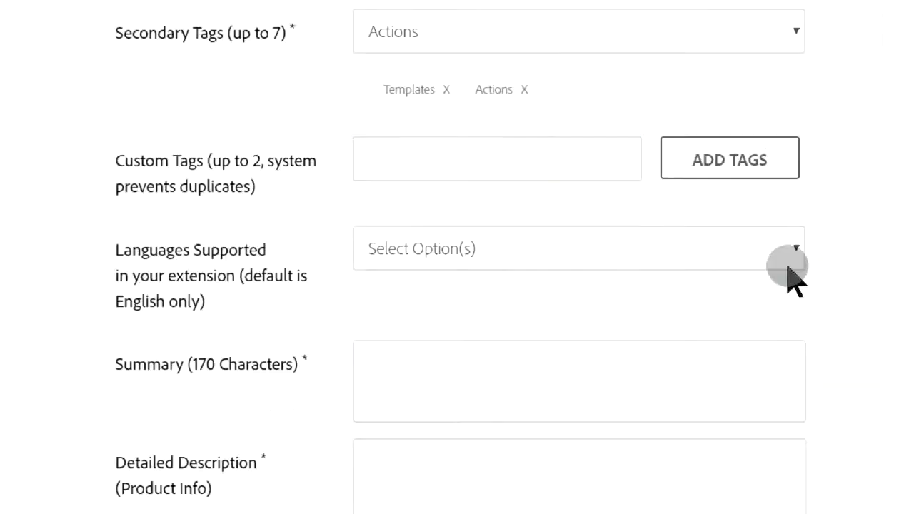
click(596, 174)
text(script)
click(718, 170)
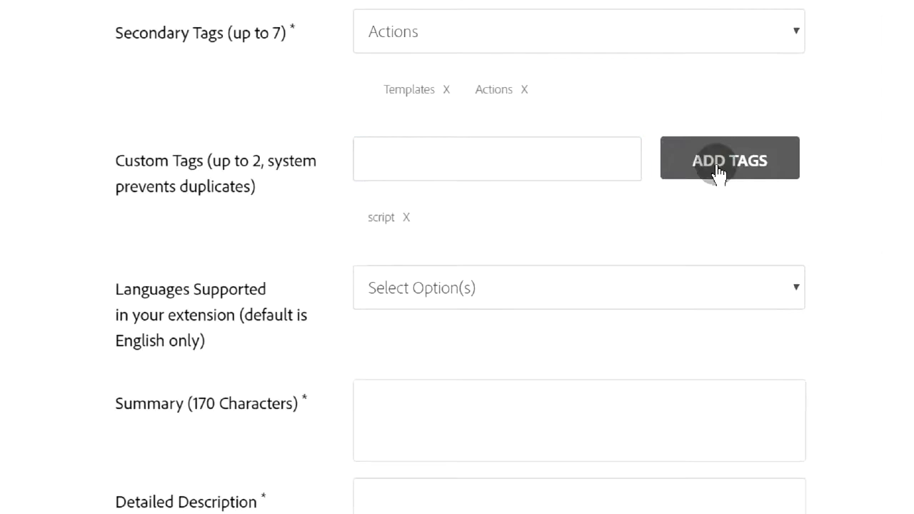
click(595, 159)
text(smart layer)
click(724, 179)
click(585, 153)
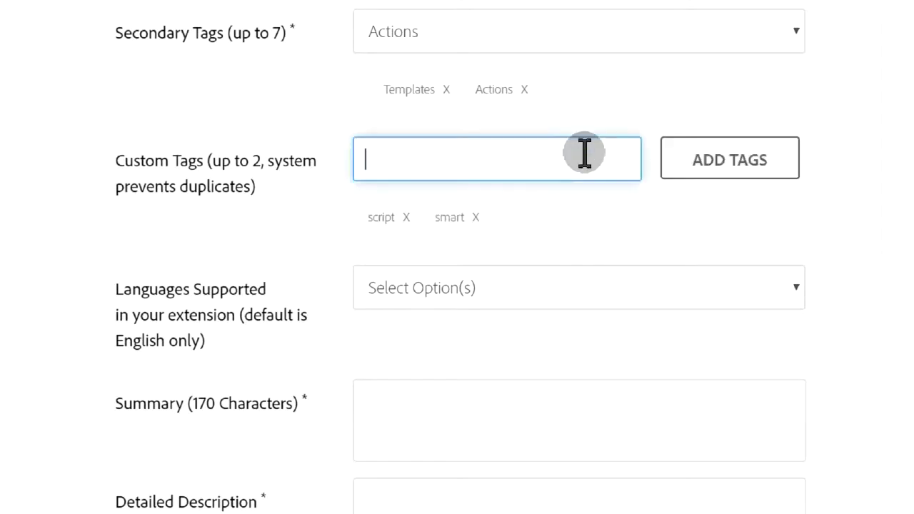
text(layer)
click(715, 181)
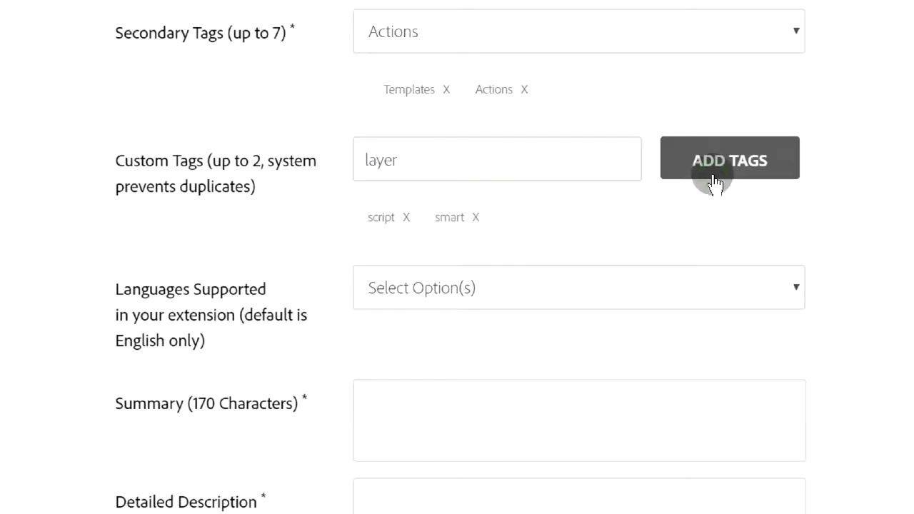
click(769, 288)
Paste the listing summary into the Summary field.
scroll(772, 286, down, 1)
scroll(769, 288, down, 1)
click(696, 200)
text(Batch replace one or more smart layer contents and export each replacement job to a file.)
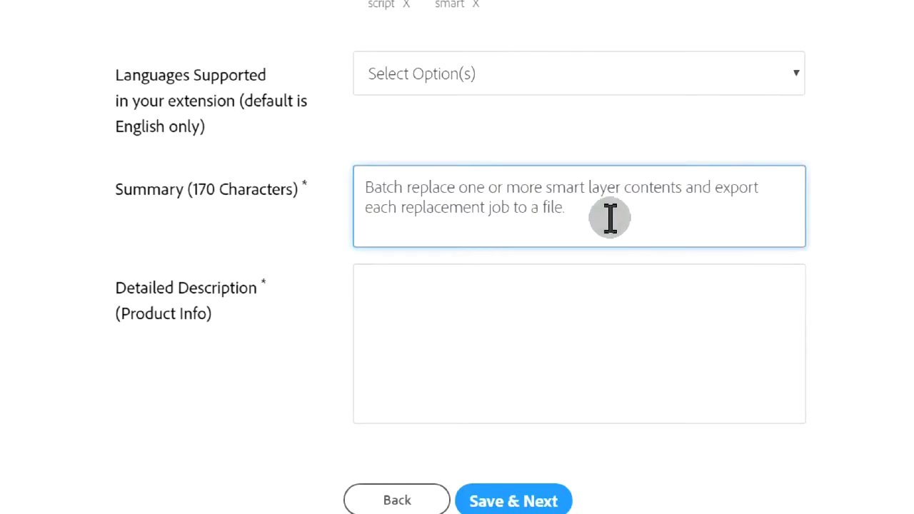
Paste the detailed description with demo video links and revise the summary.
click(560, 322)
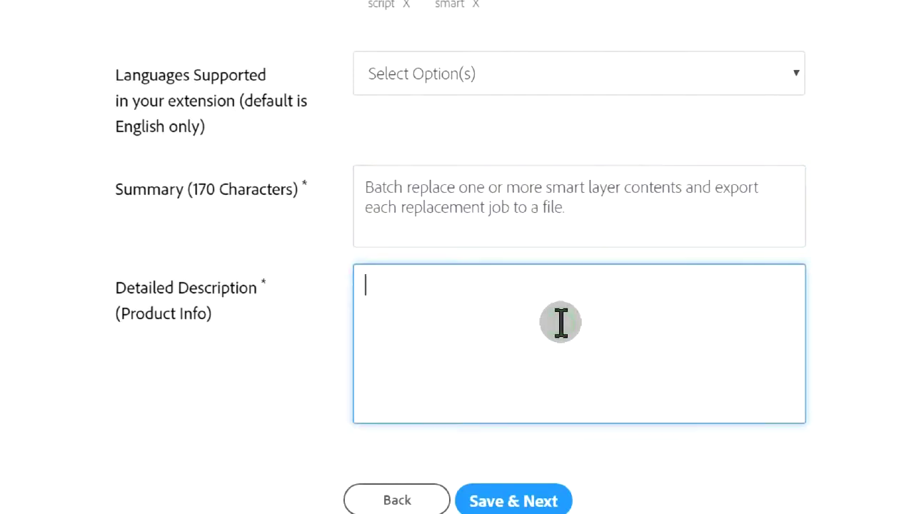
scroll(561, 323, down, 1)
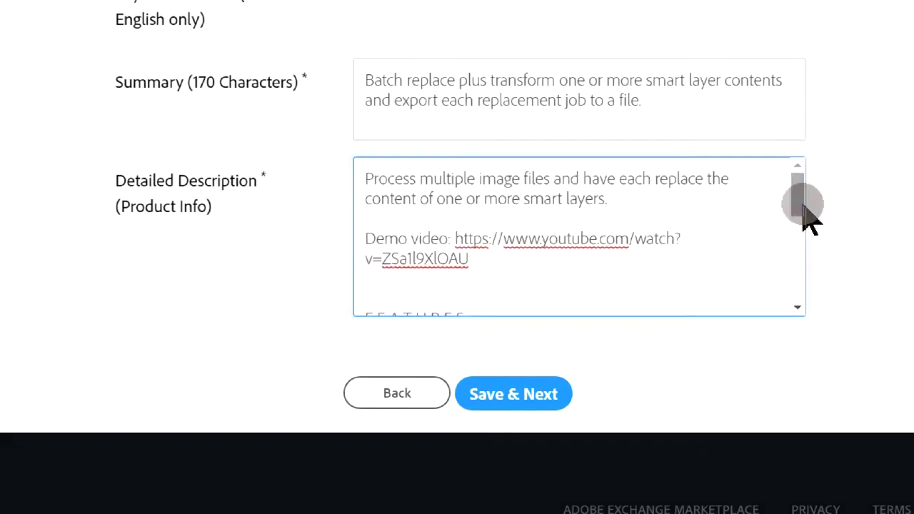
drag(807, 218, 786, 289)
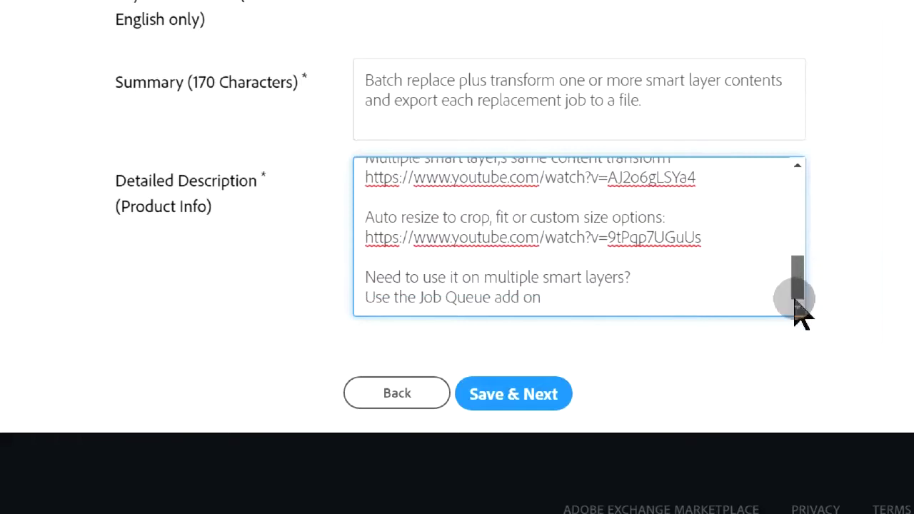
click(525, 412)
Save the listing details and correct the price to 10.
click(529, 404)
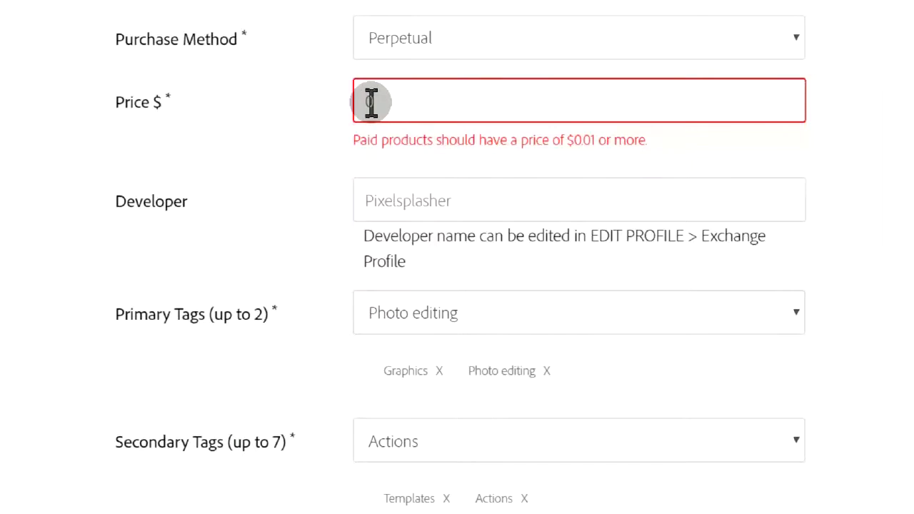
click(370, 102)
text(1)
scroll(826, 229, down, 7)
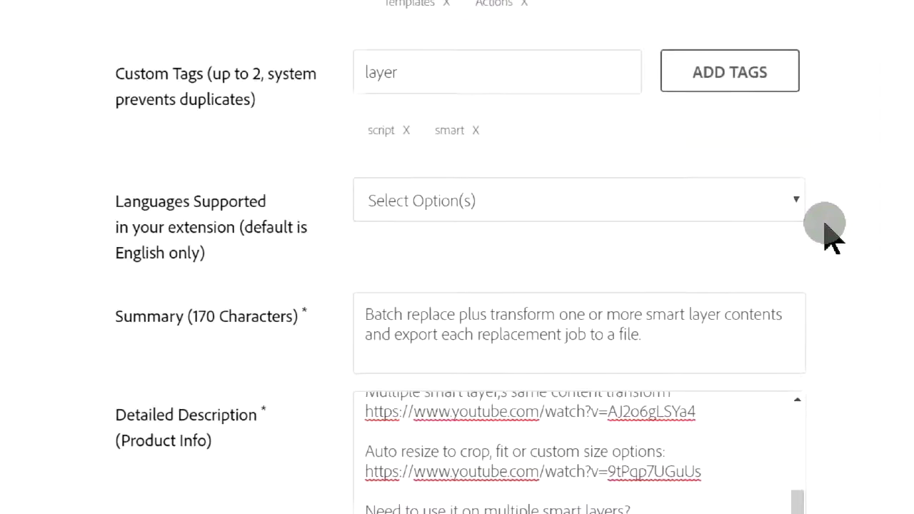
scroll(826, 228, down, 3)
Save the listing, then follow the SpringBoard login link in FastSpring's payee email in Outlook.
click(535, 390)
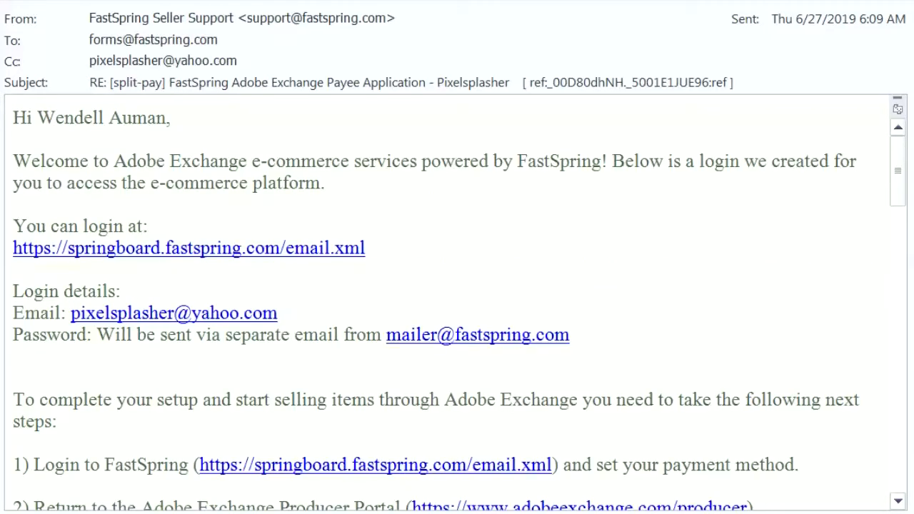
click(898, 179)
drag(897, 179, 898, 233)
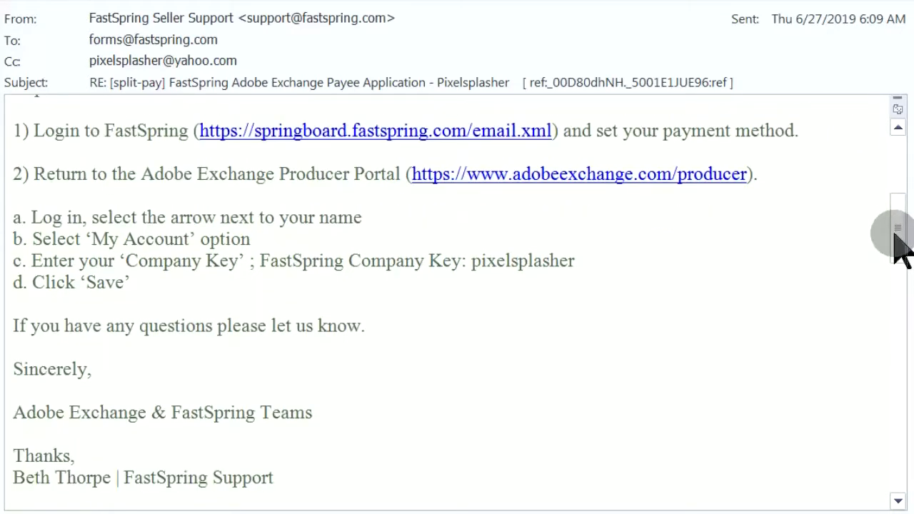
drag(897, 233, 902, 330)
scroll(896, 222, down, 1)
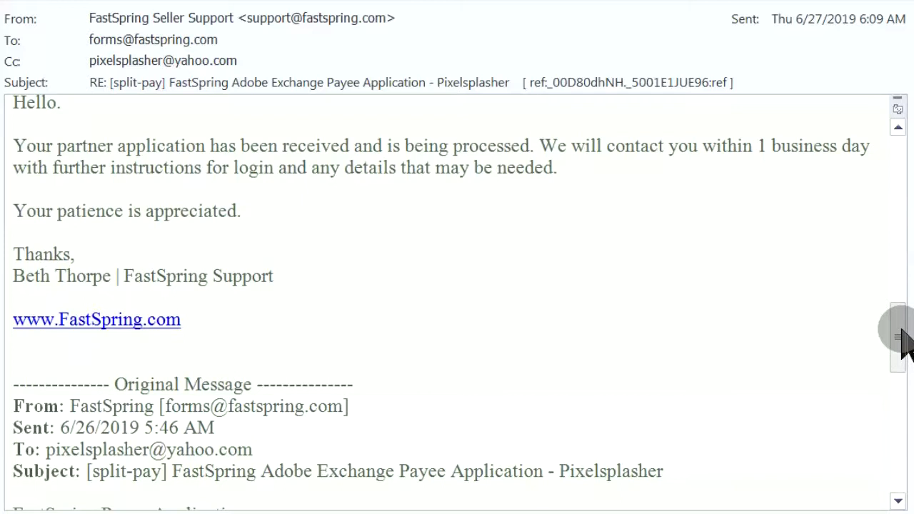
drag(901, 331, 901, 383)
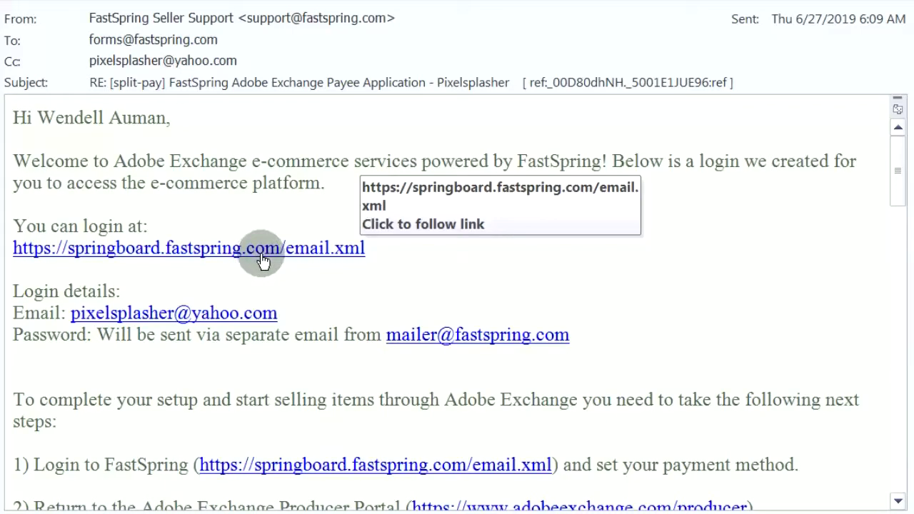
click(262, 259)
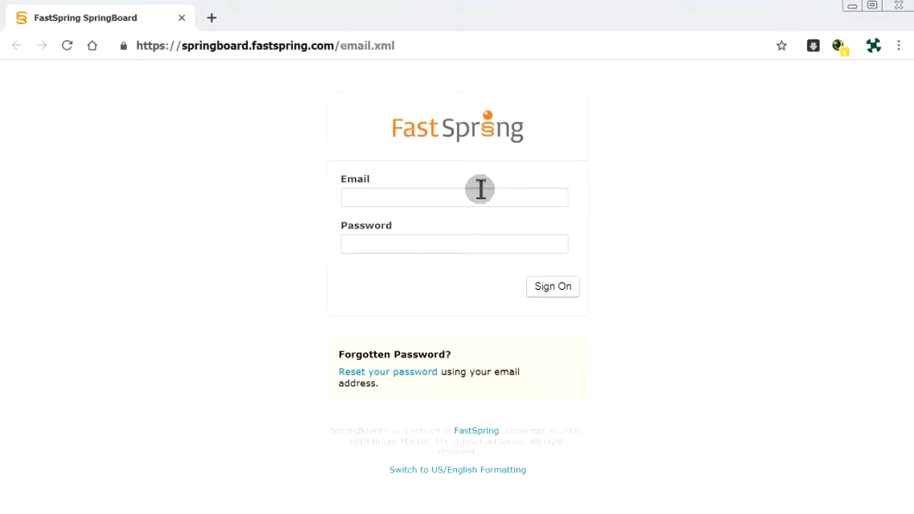
Sign in to FastSpring SpringBoard with the pasted account e-mail and password.
click(481, 192)
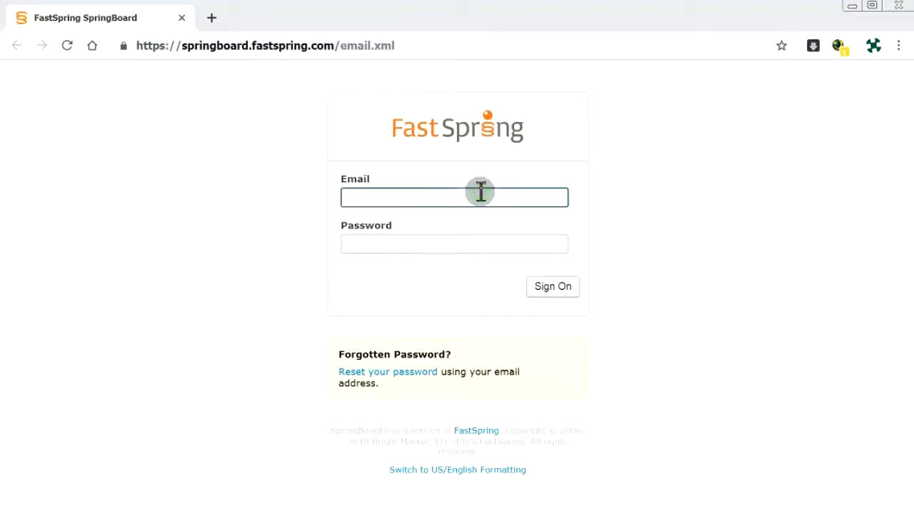
key(ctrl+v)
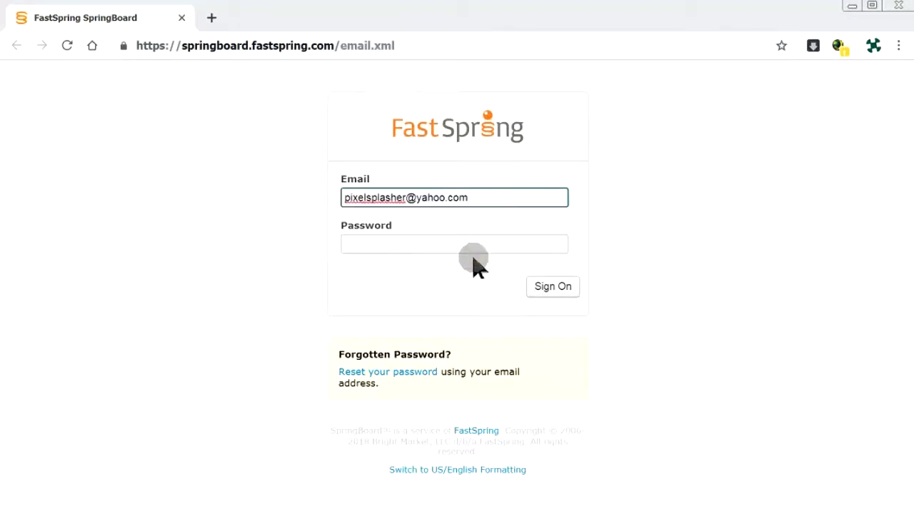
click(474, 251)
key(ctrl+v)
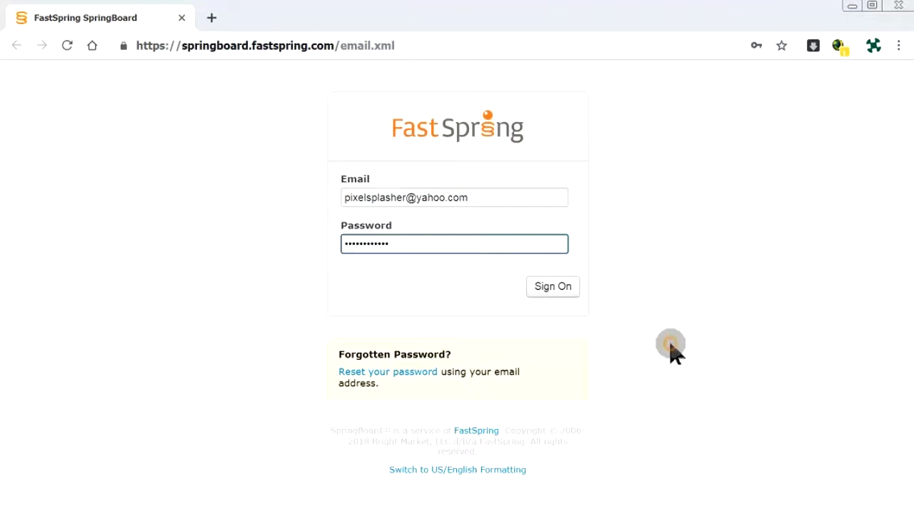
click(571, 294)
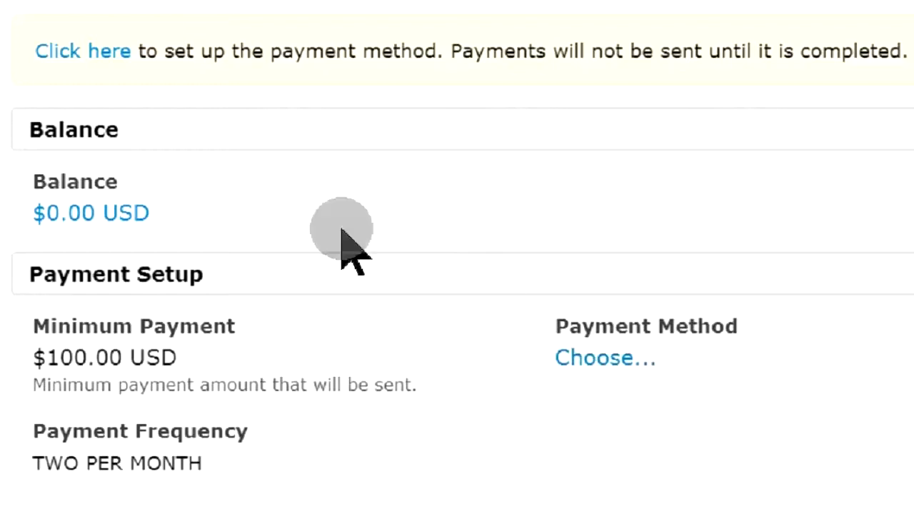
Open payment setup, try Portugal as bank country, view wire transfer instructions, then go back.
click(120, 62)
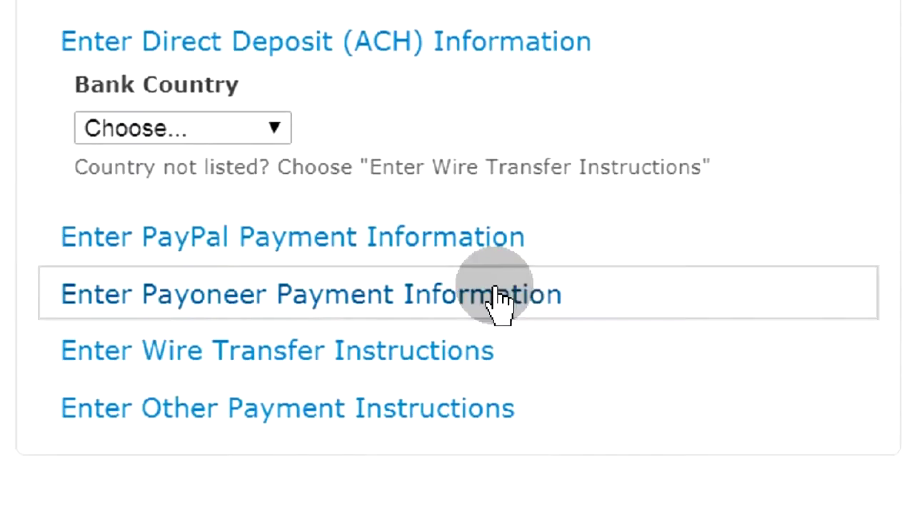
click(273, 129)
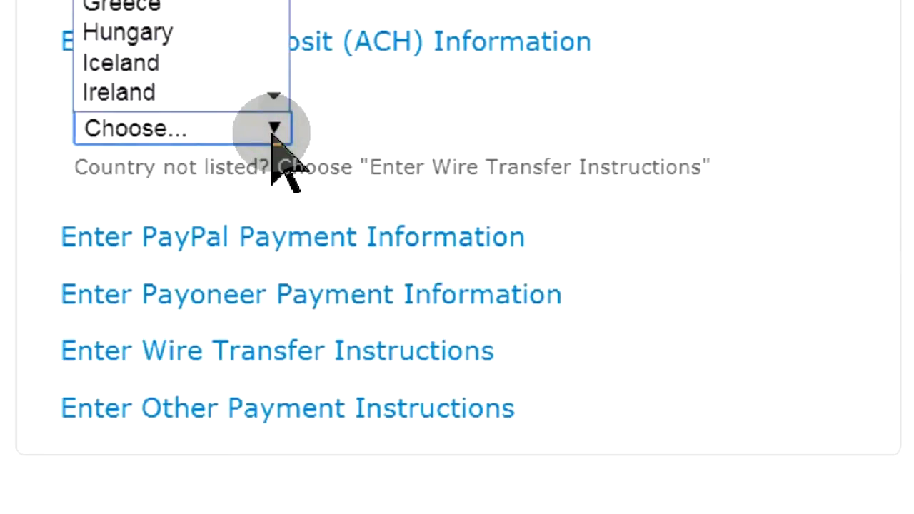
key(p)
key(Return)
click(272, 128)
key(Down)
key(Down)
key(Down)
key(Down)
key(Up)
key(Up)
key(Up)
key(Return)
click(274, 128)
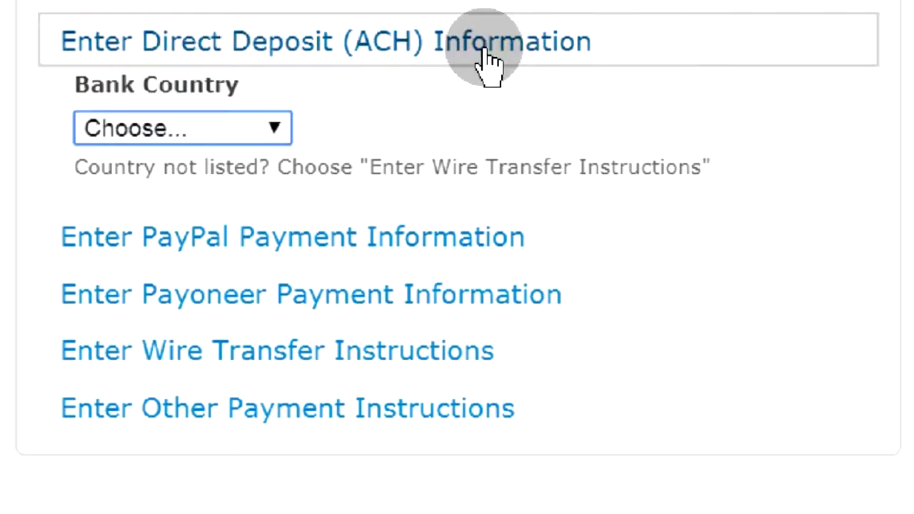
click(592, 350)
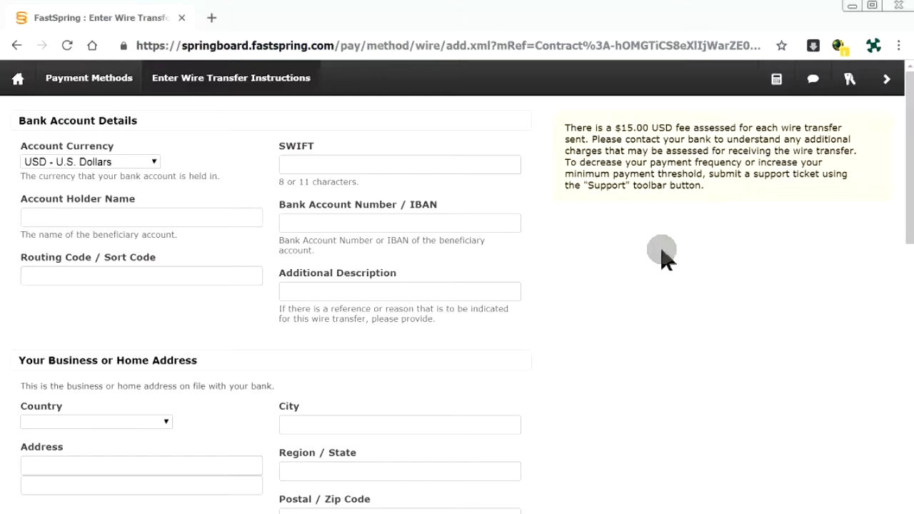
click(16, 45)
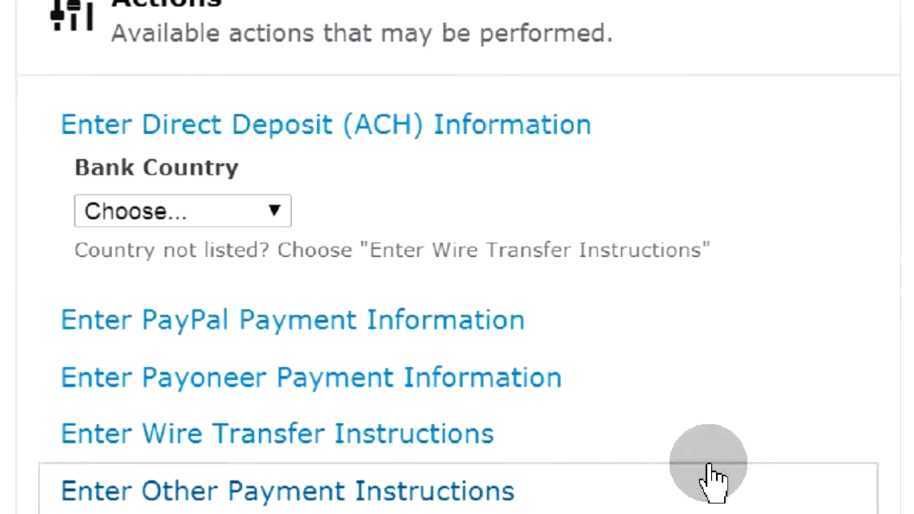
Create a PayPal payment method by pasting in the PayPal e-mail address.
click(519, 343)
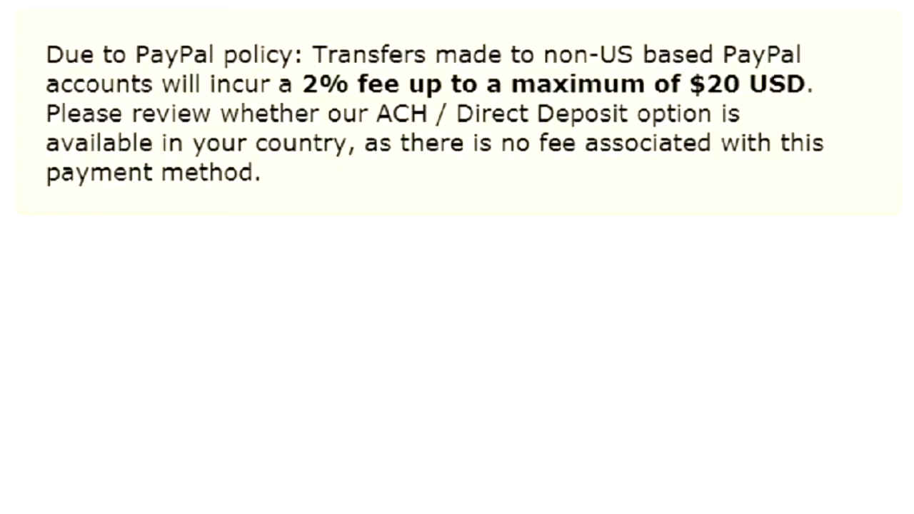
drag(47, 114, 286, 367)
click(544, 125)
key(ctrl+v)
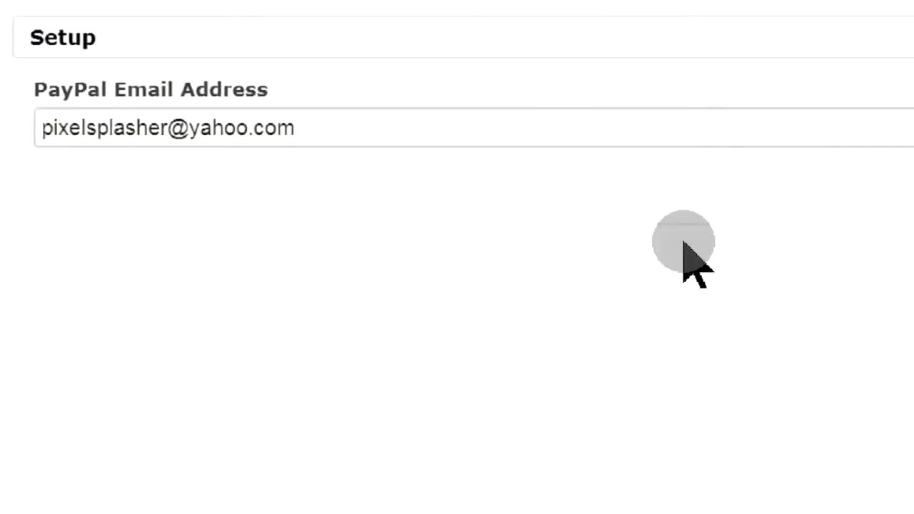
click(855, 266)
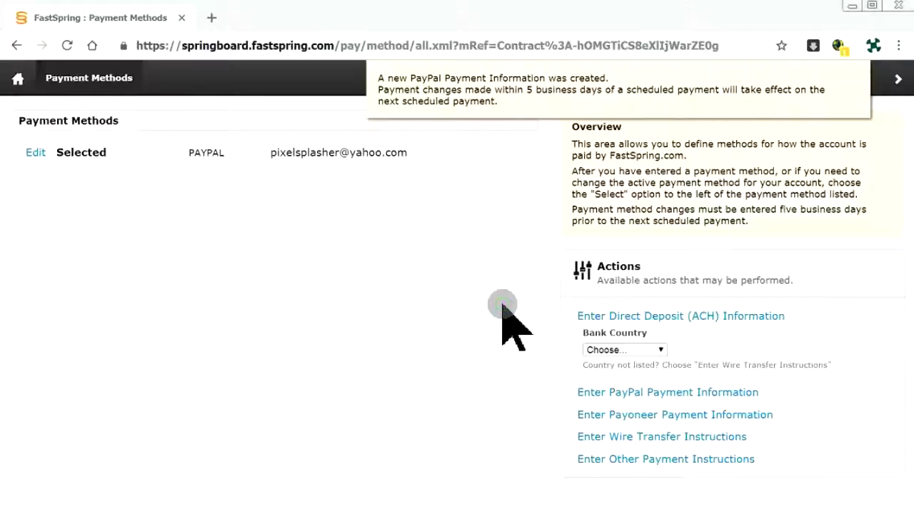
Return to the account page and reload it to confirm the $25.00 USD minimum payment.
right_click(16, 45)
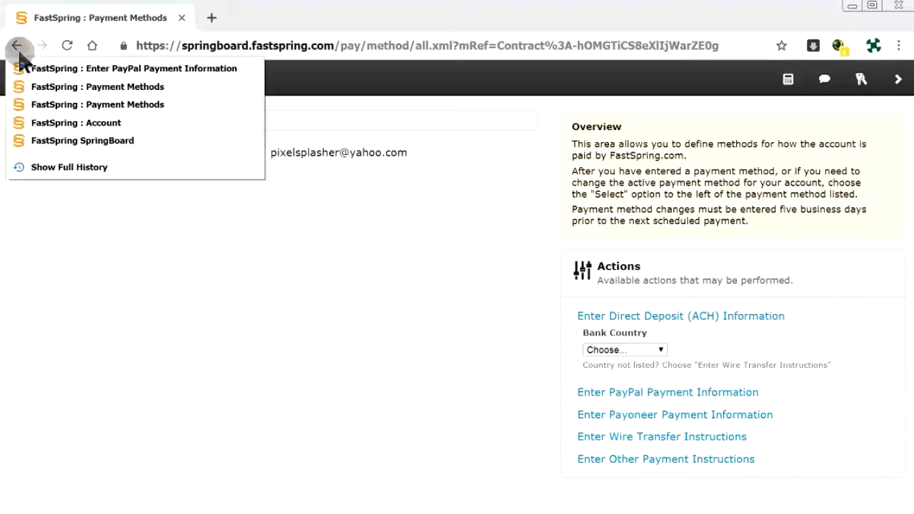
click(68, 125)
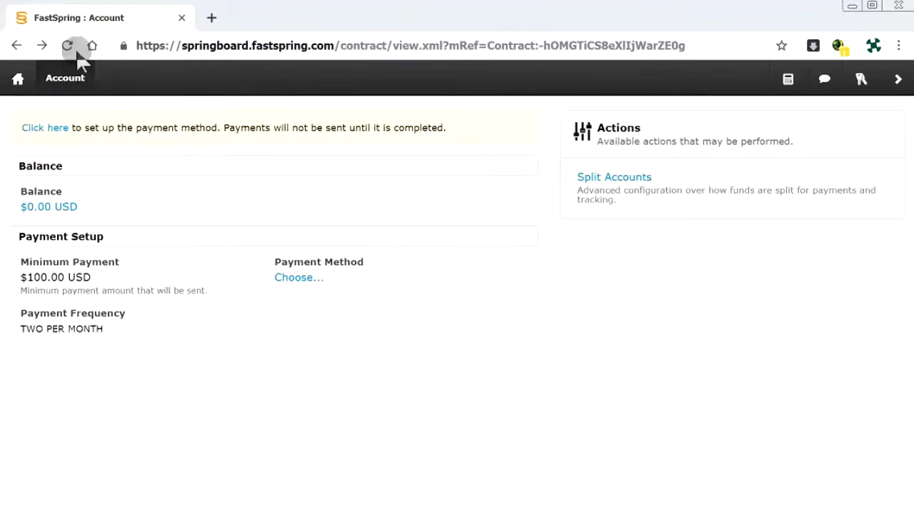
click(68, 45)
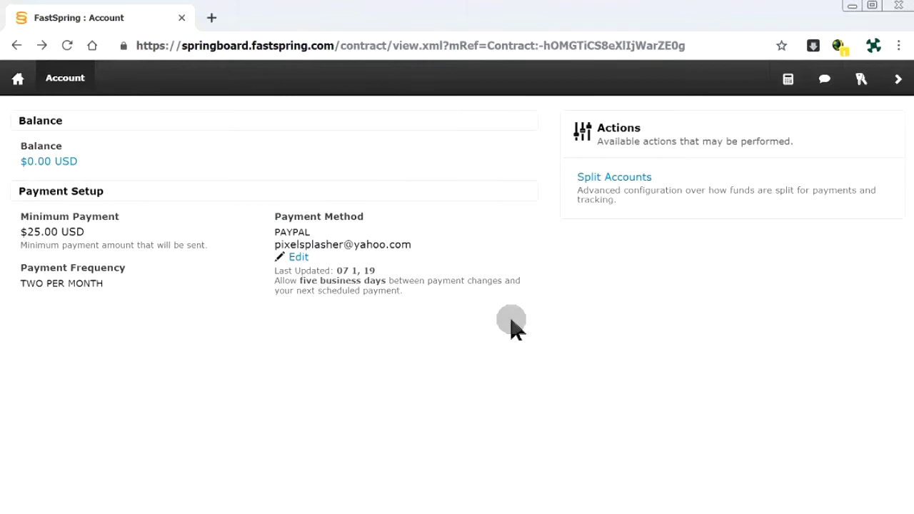
click(189, 312)
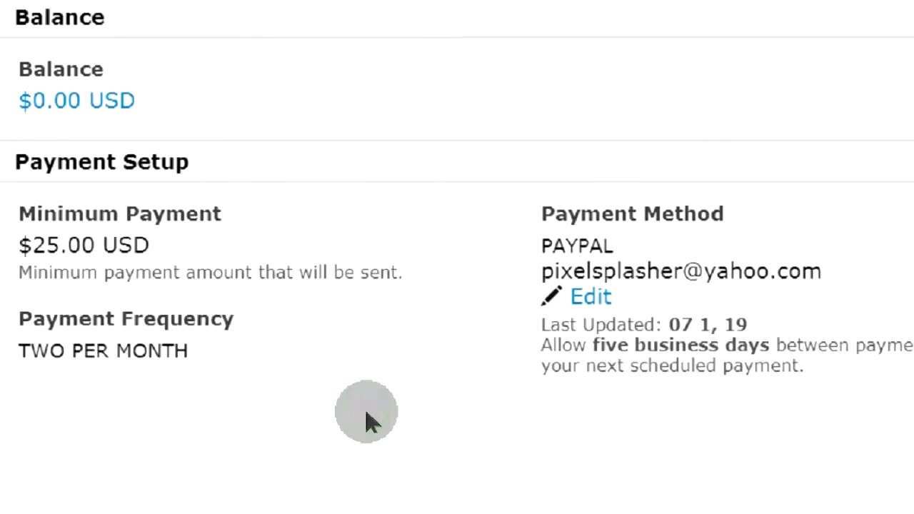
triple_click(341, 437)
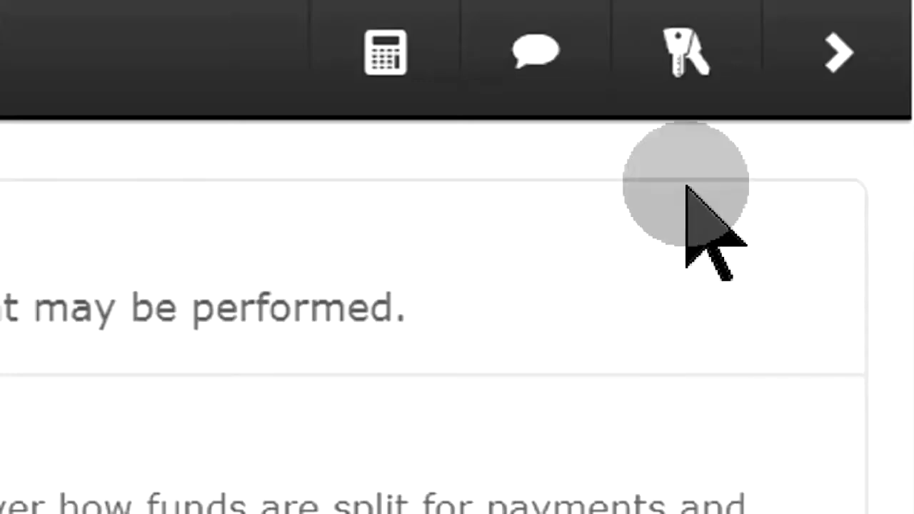
From the Profile page, enter the current password and the new password twice, then save it.
click(678, 55)
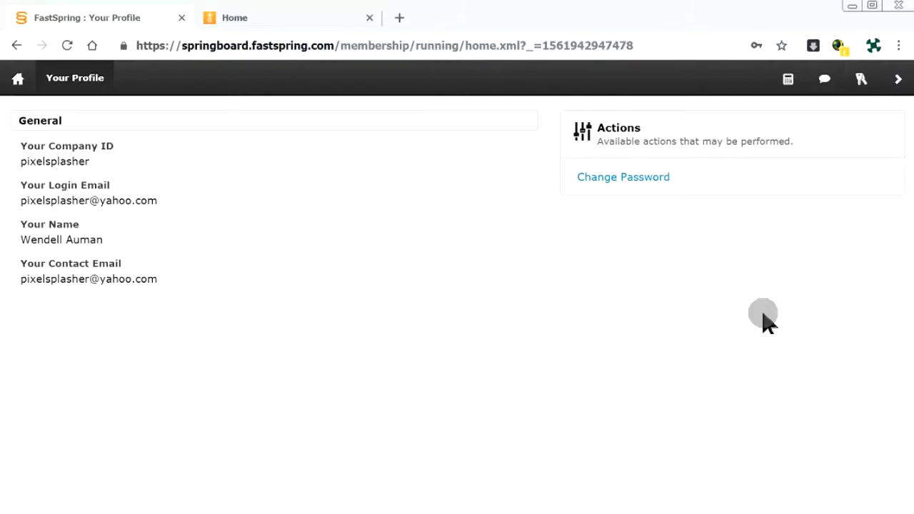
click(625, 183)
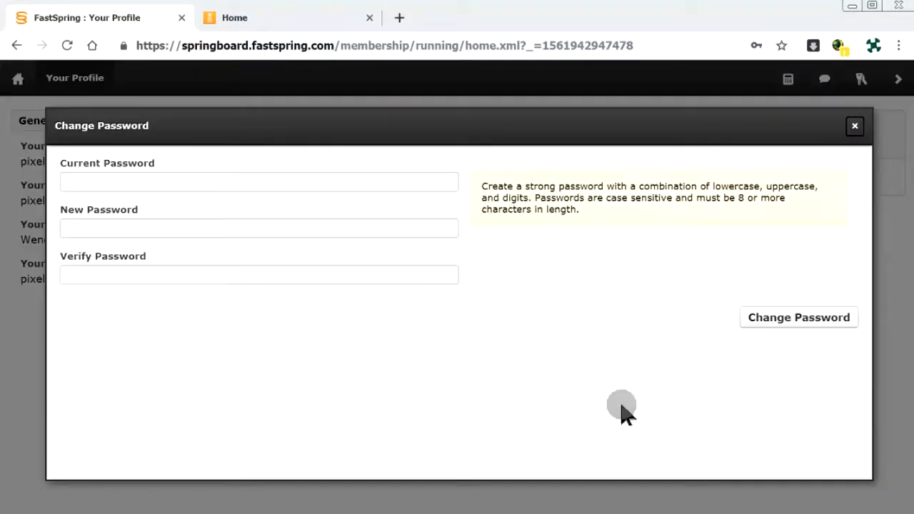
click(335, 183)
click(271, 210)
click(269, 218)
key(ctrl+v)
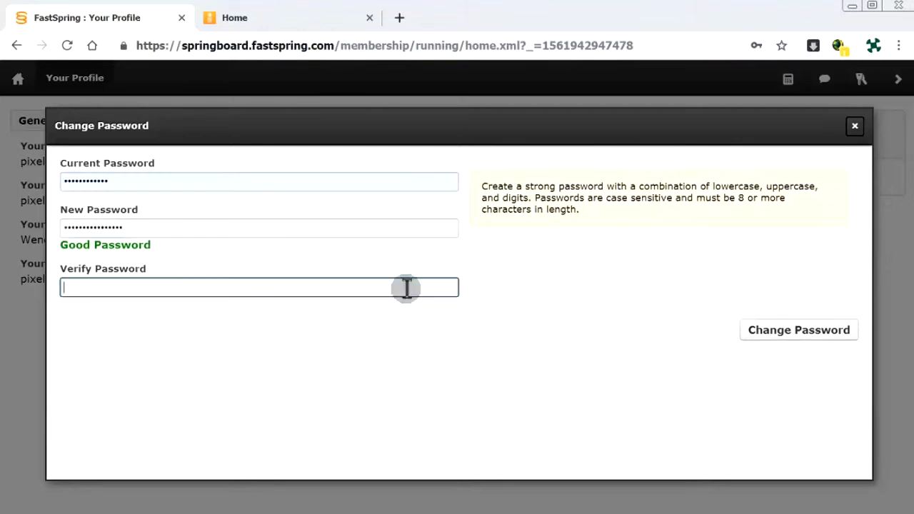
key(Tab)
key(ctrl+v)
click(788, 345)
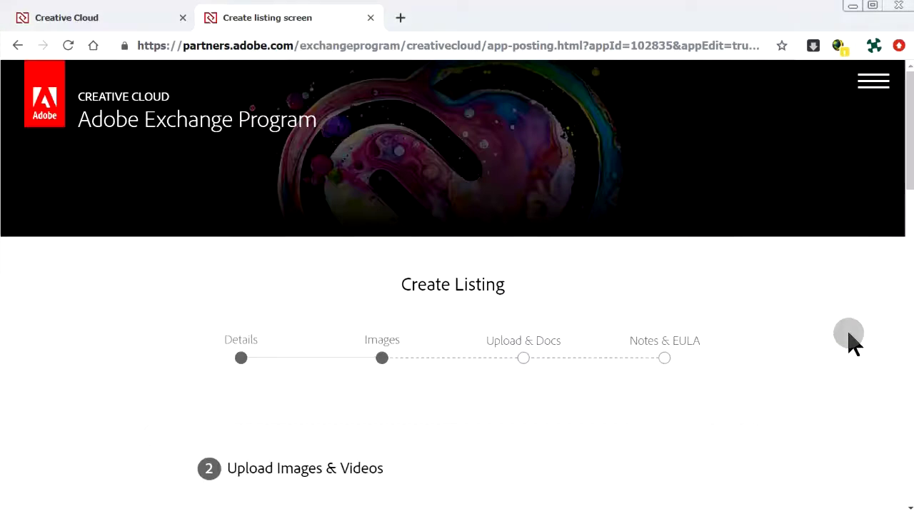
Upload icon.png as listing icon and thumbnail.jpg as featured and first preview image.
scroll(850, 339, down, 2)
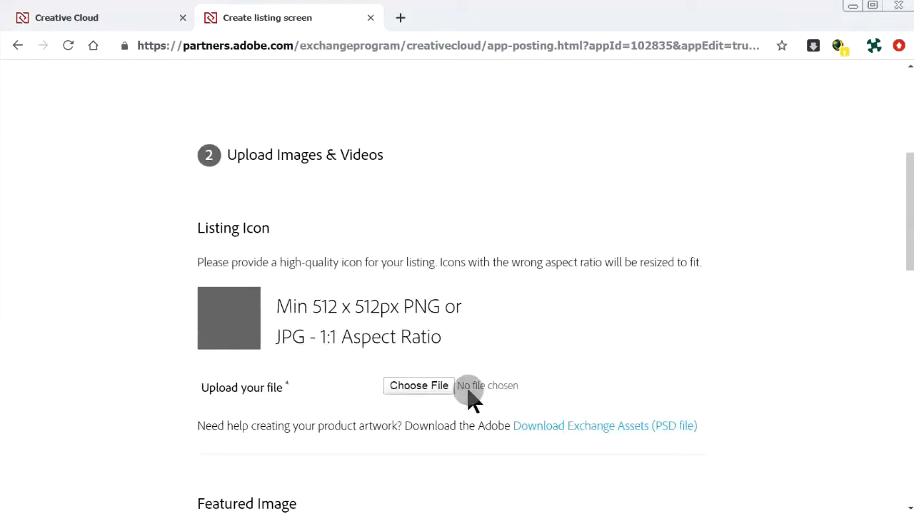
click(419, 385)
click(753, 490)
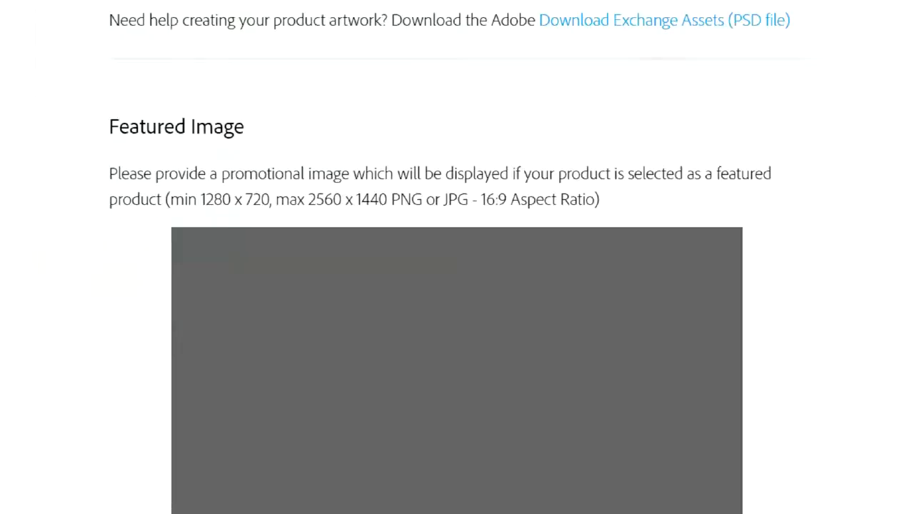
click(465, 477)
click(93, 143)
click(750, 490)
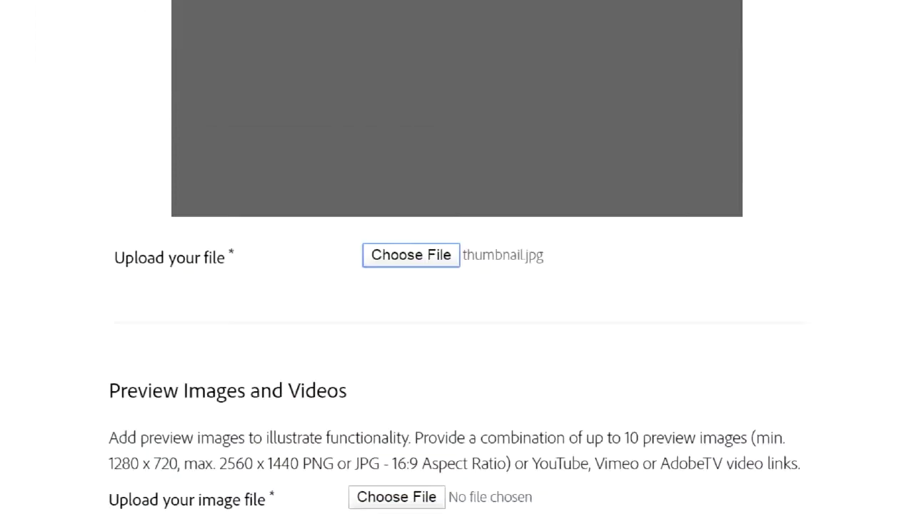
click(400, 187)
click(750, 485)
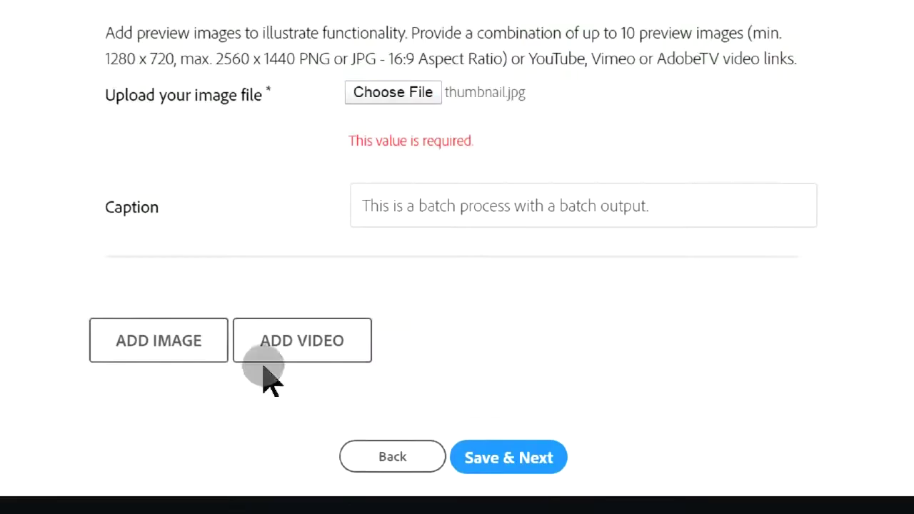
click(275, 349)
Add three video link rows and paste the demo video links into them.
click(532, 311)
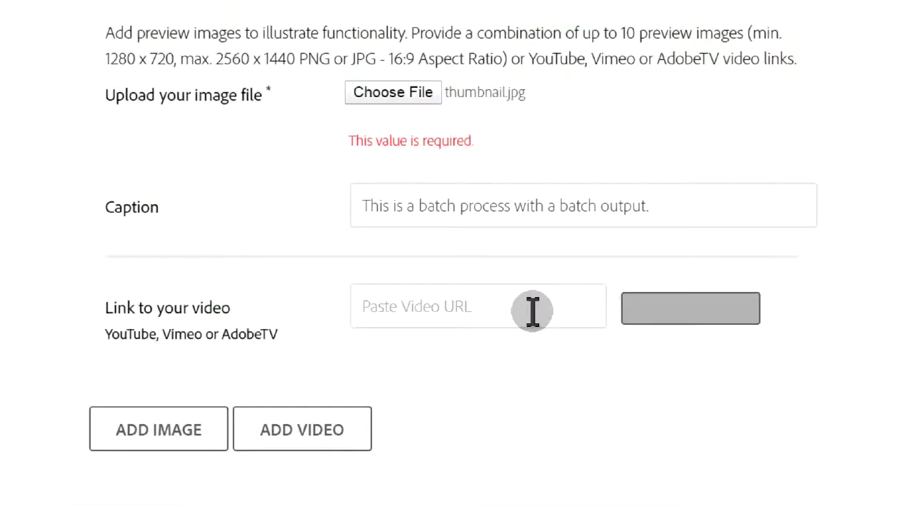
right_click(379, 314)
click(433, 98)
click(358, 429)
right_click(396, 399)
click(506, 203)
click(345, 427)
right_click(418, 270)
click(450, 72)
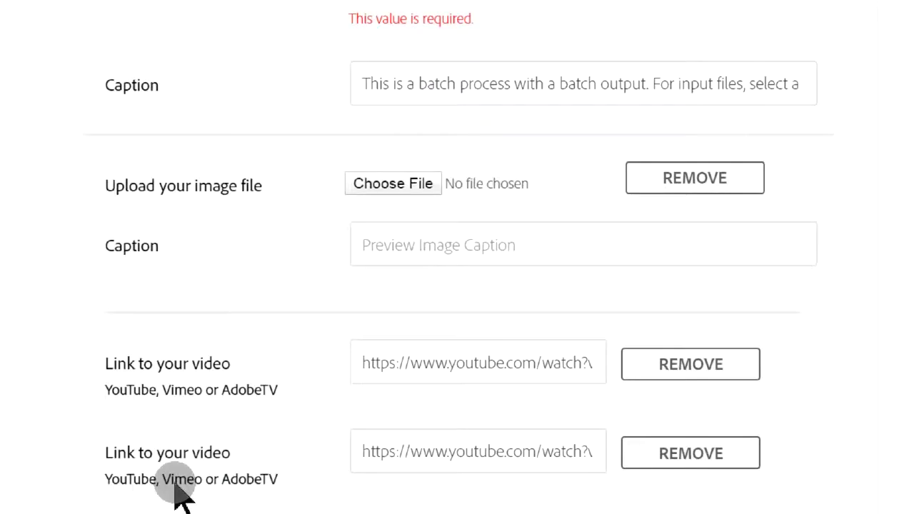
Upload Where to Find.JPG as the second preview image.
click(393, 184)
click(135, 151)
click(753, 489)
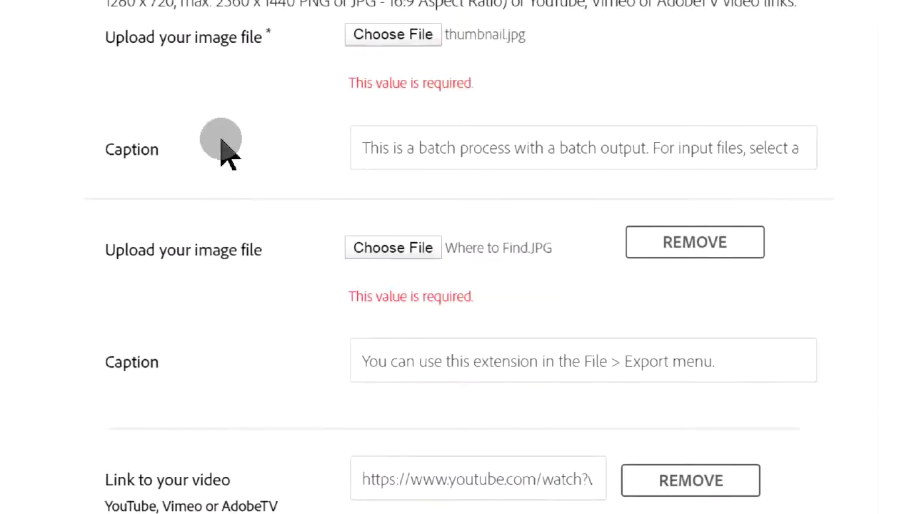
Reload the listing form, then save the Details step and continue to Images.
right_click(229, 126)
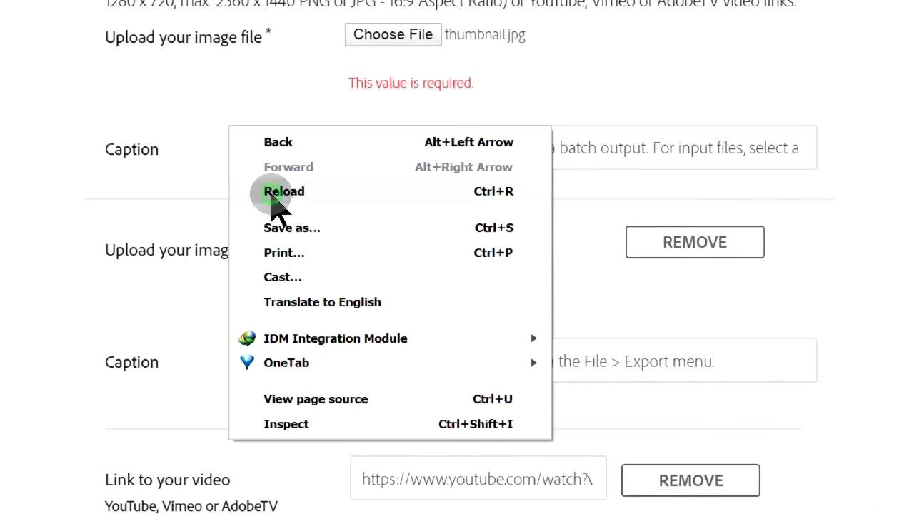
click(272, 197)
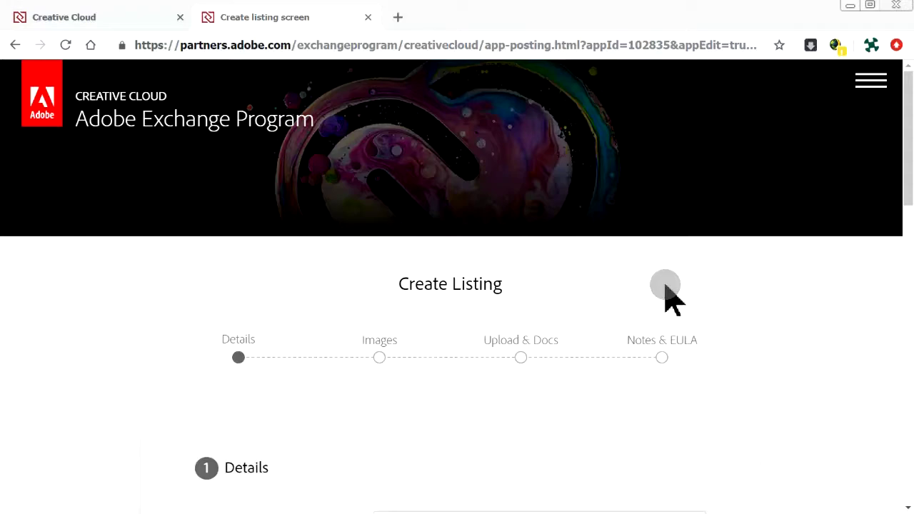
scroll(665, 286, down, 5)
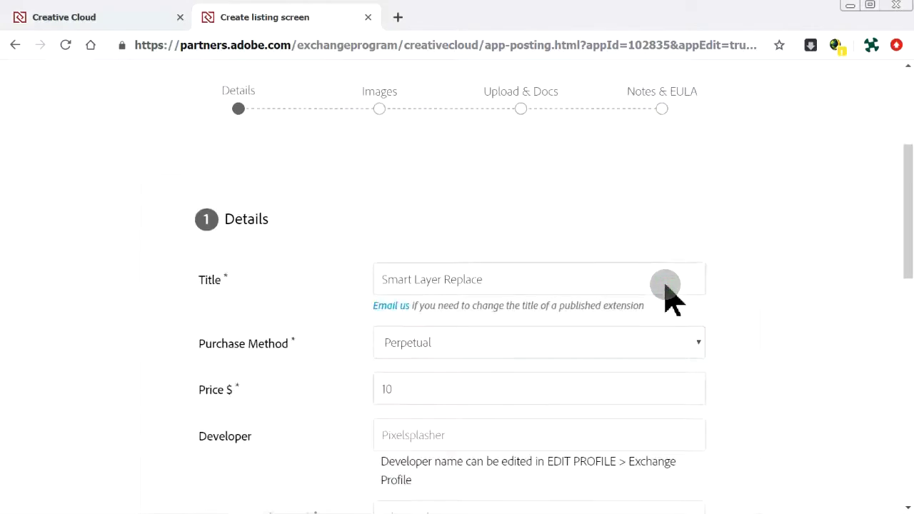
scroll(665, 286, down, 6)
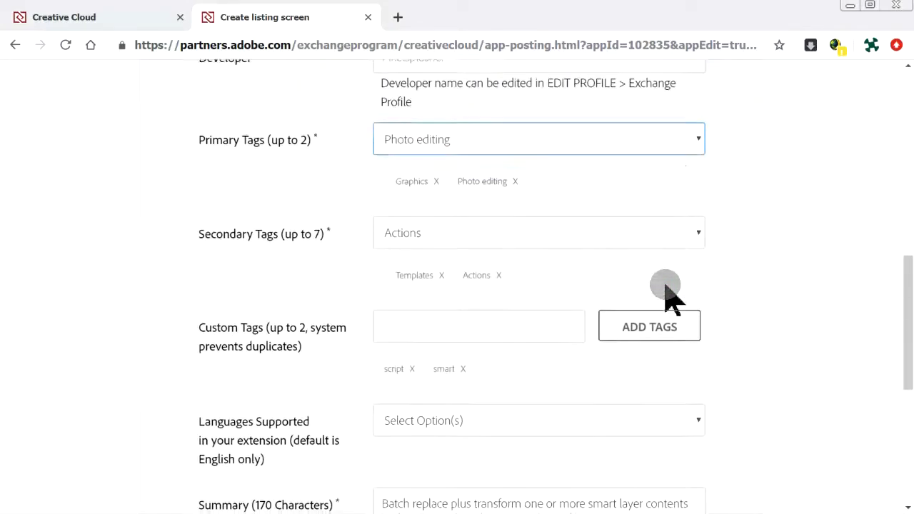
scroll(665, 285, down, 3)
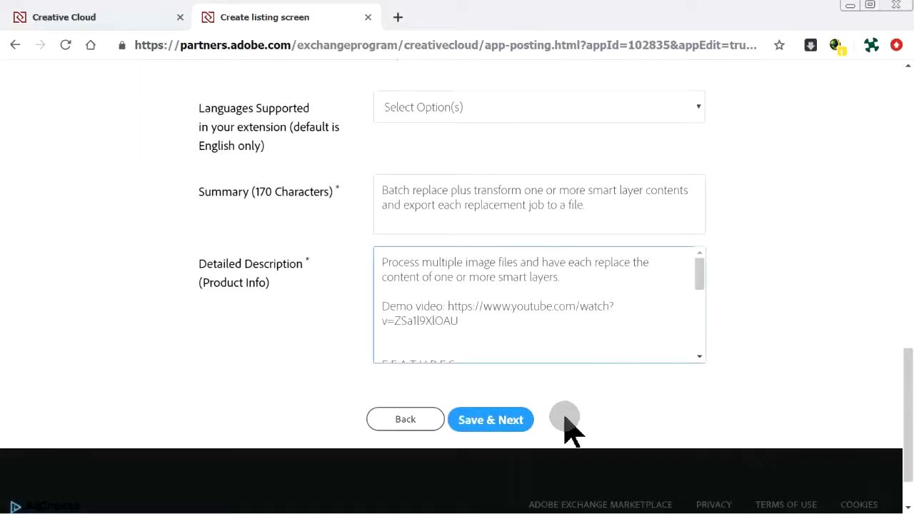
click(514, 421)
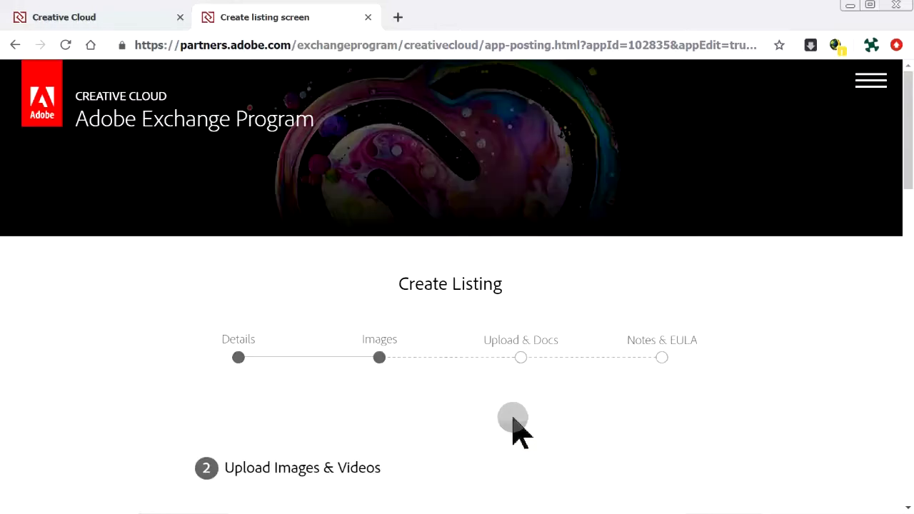
scroll(514, 425, down, 4)
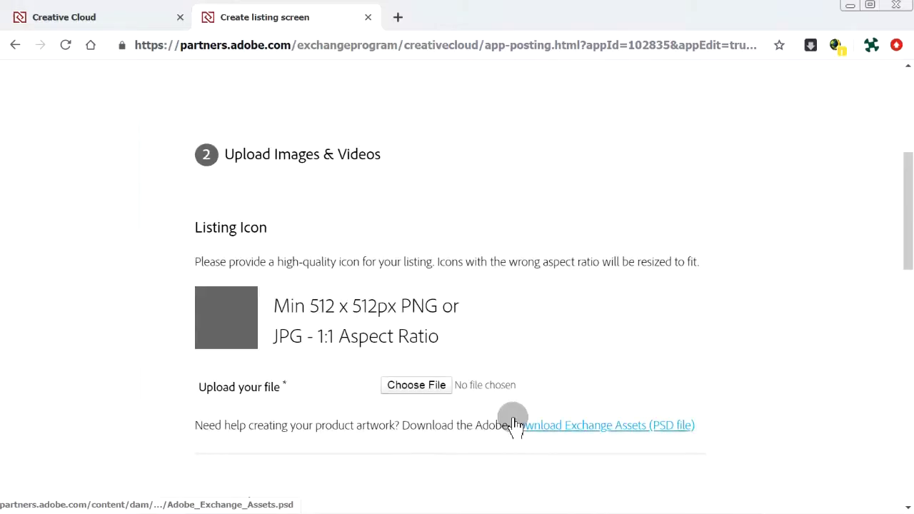
Upload icon.png as the listing icon.
click(389, 389)
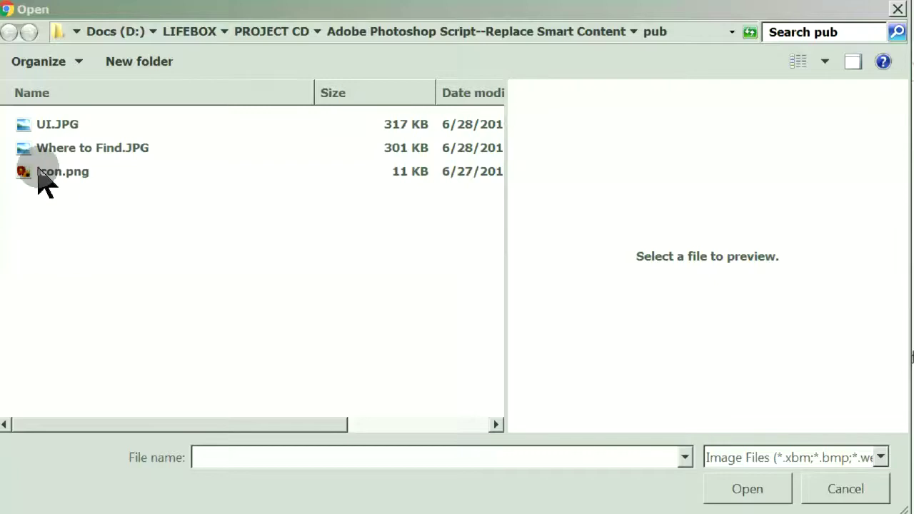
click(41, 173)
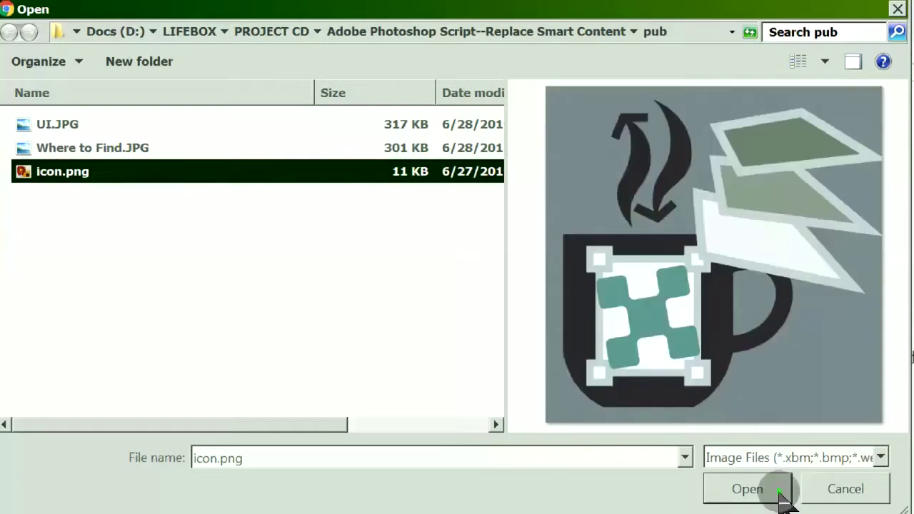
click(747, 489)
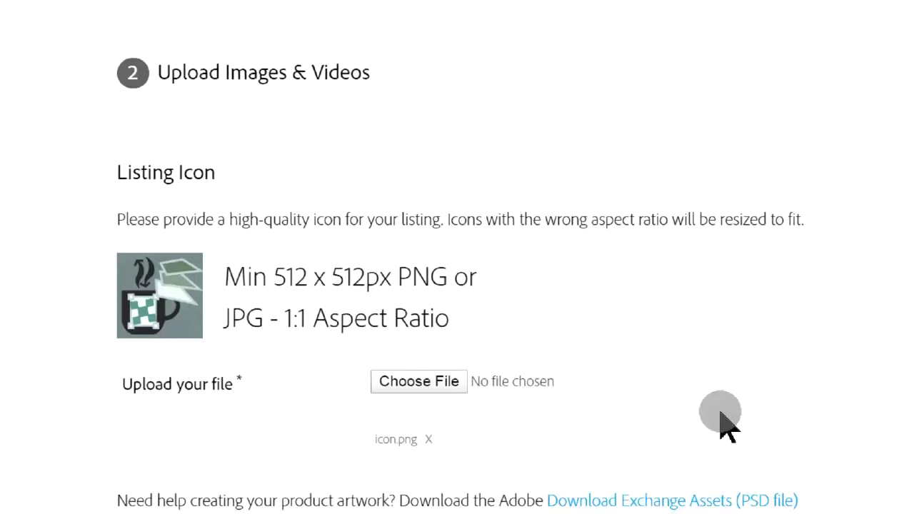
scroll(721, 420, down, 9)
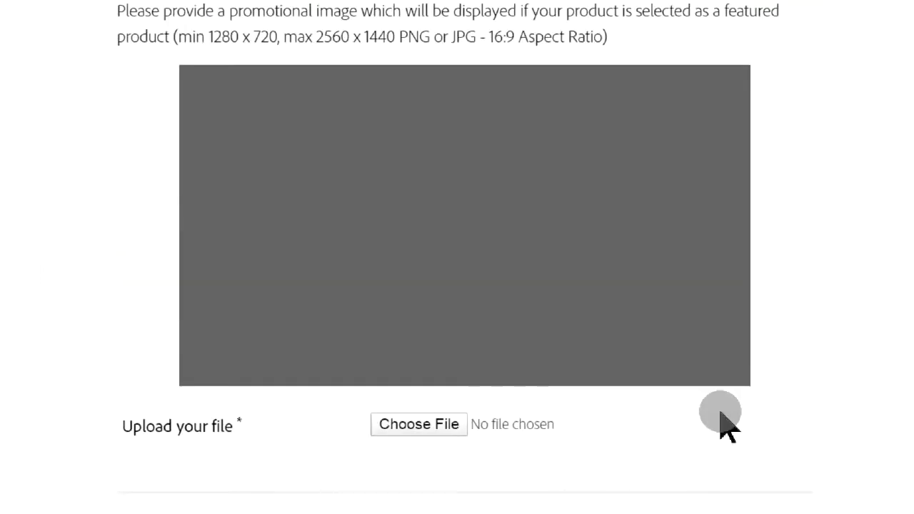
scroll(721, 421, up, 2)
scroll(721, 421, down, 2)
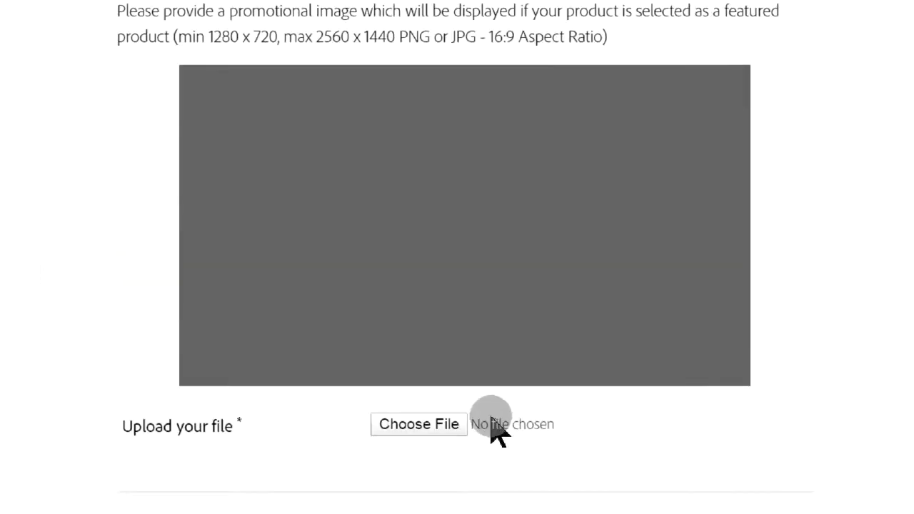
Upload thumbnail.jpg as the featured image.
click(429, 431)
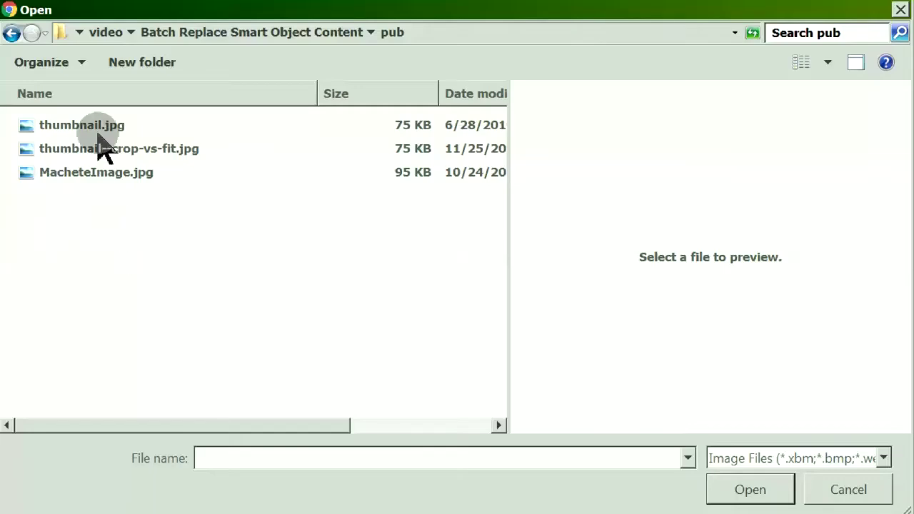
click(98, 133)
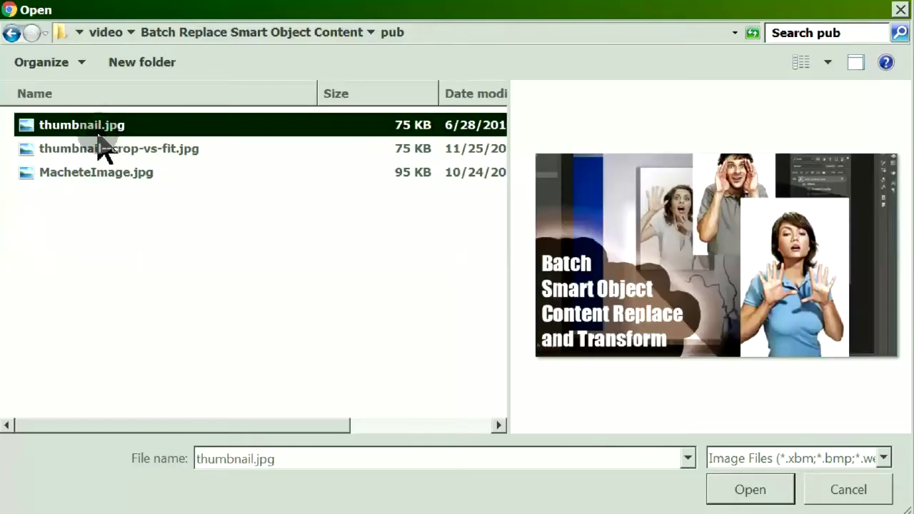
click(735, 490)
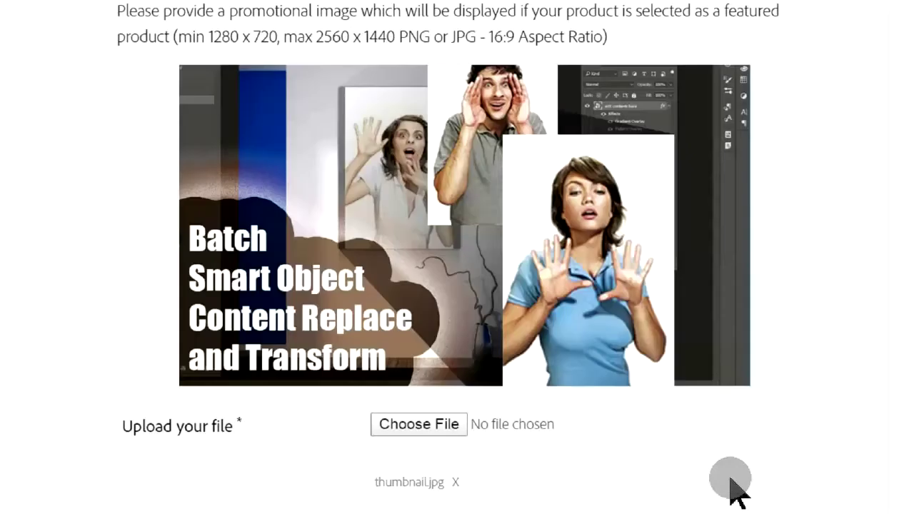
scroll(736, 490, down, 5)
scroll(735, 490, down, 2)
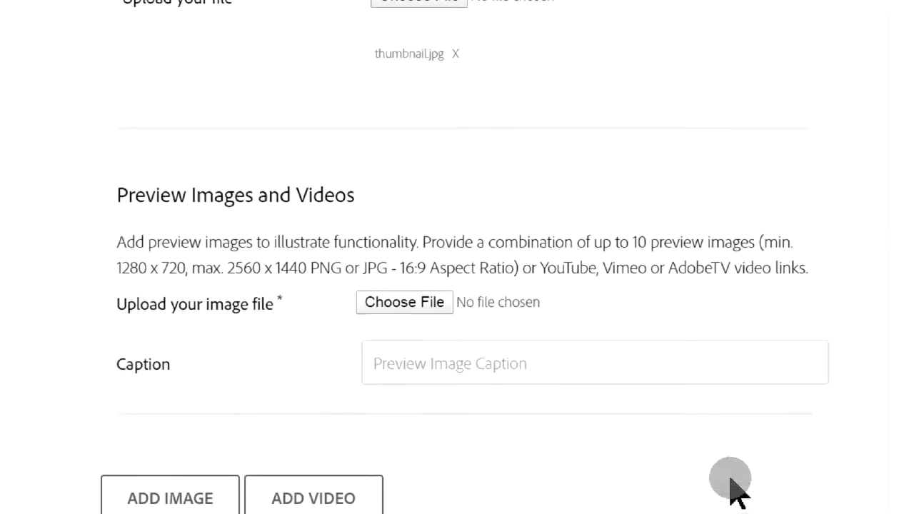
Upload Where to Find.JPG as the first preview image and paste in its caption.
scroll(736, 490, down, 2)
scroll(735, 490, down, 2)
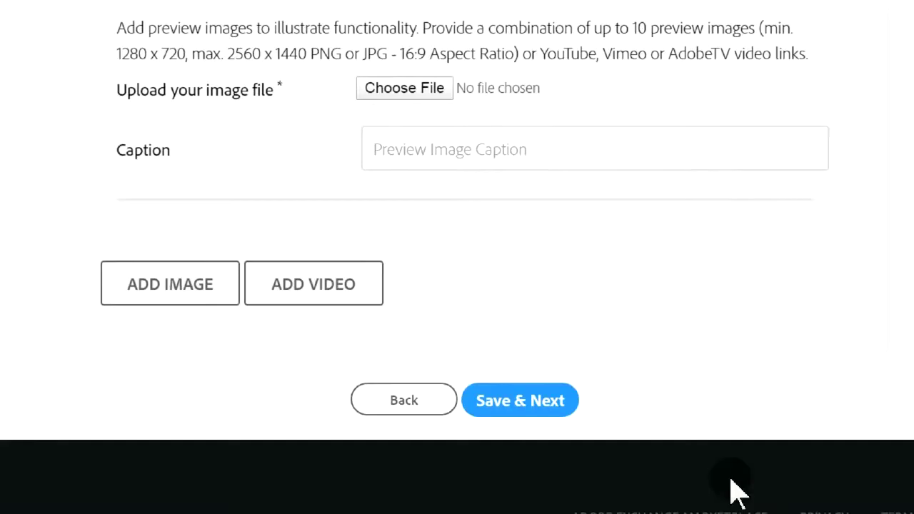
scroll(736, 490, up, 2)
scroll(735, 490, down, 2)
click(421, 90)
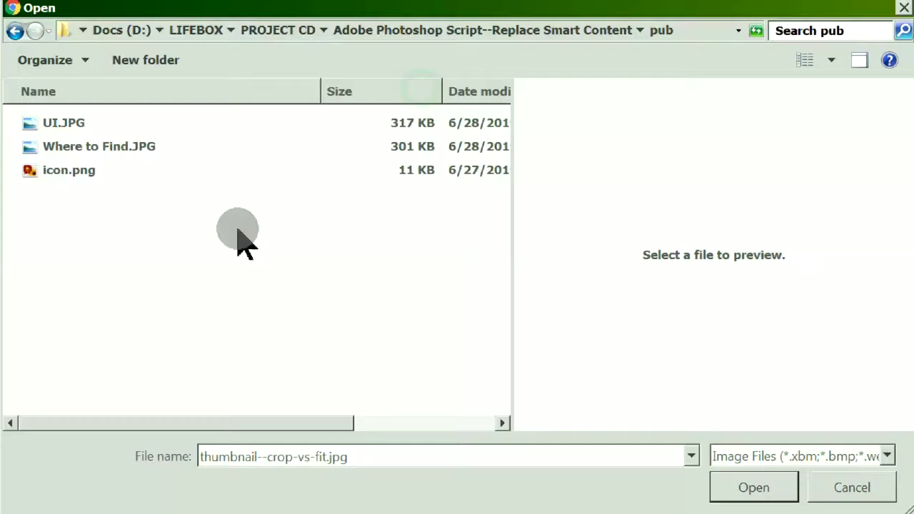
click(153, 151)
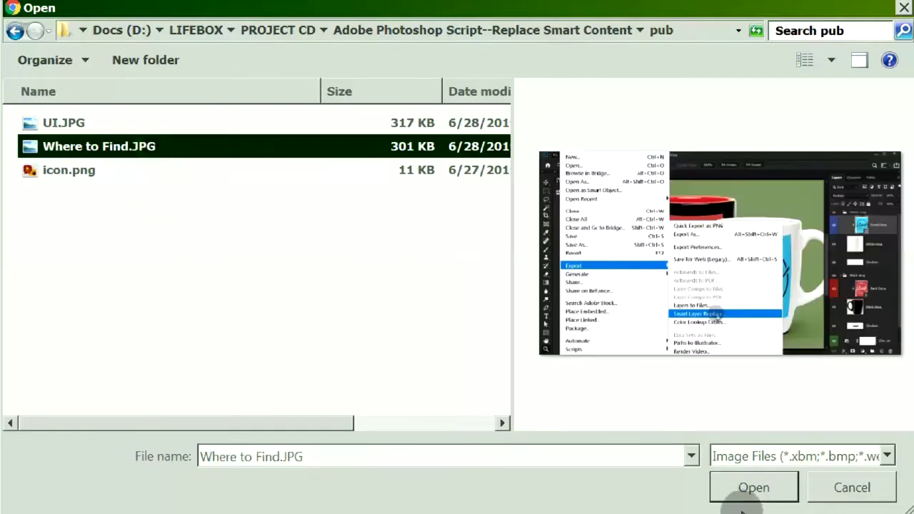
click(743, 503)
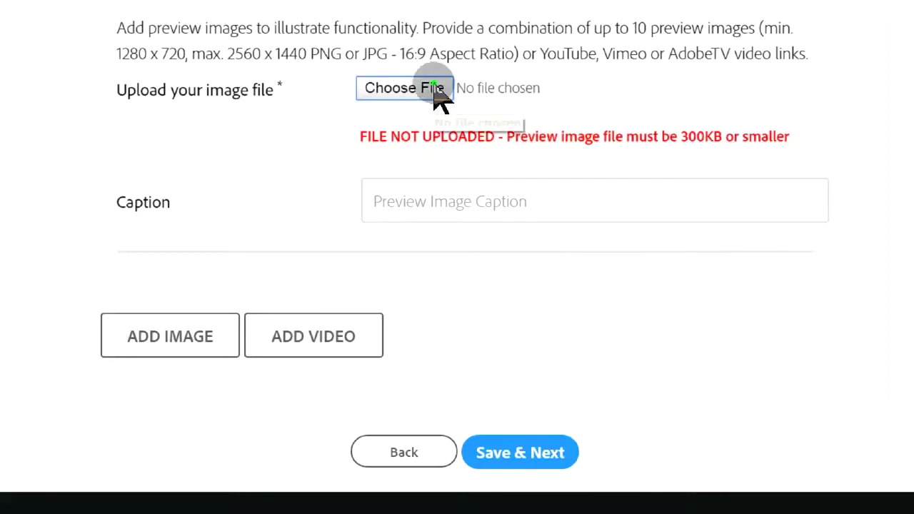
click(510, 255)
click(383, 74)
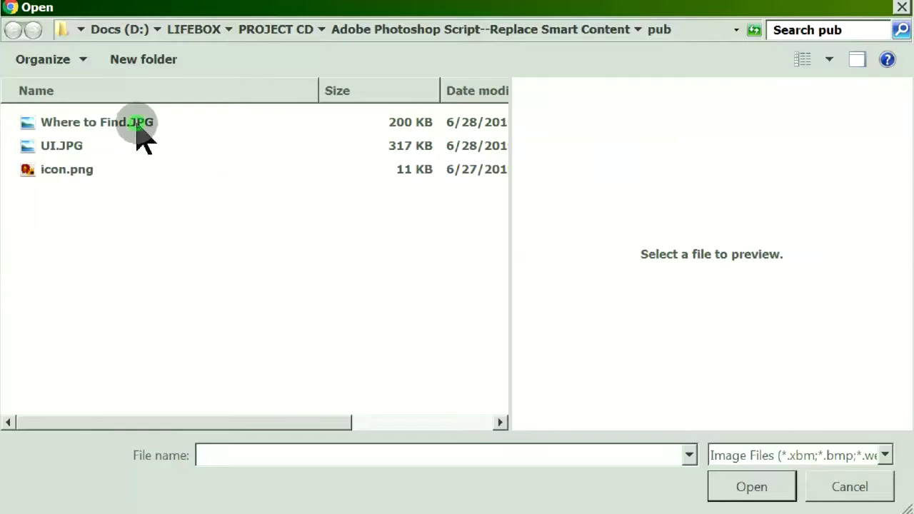
click(143, 126)
click(751, 488)
click(698, 217)
text(The extension script can be found in the File > Export menu.)
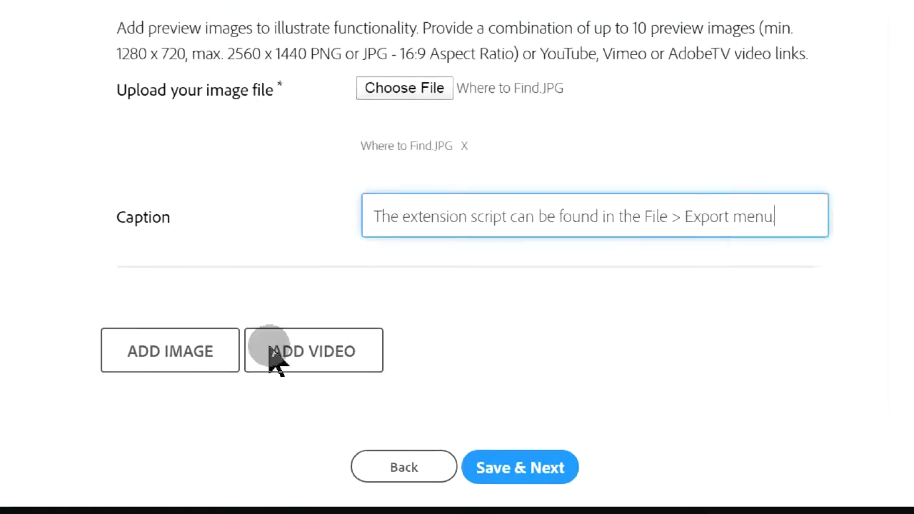
Add UI--File or Folder.jpg as a second preview image with a pasted caption.
click(198, 357)
click(414, 318)
click(176, 126)
click(723, 489)
click(721, 456)
text(choose to load by image files or by a folder containing the images)
scroll(821, 379, down, 5)
Add two video rows and paste the YouTube demo links as plain text.
click(310, 275)
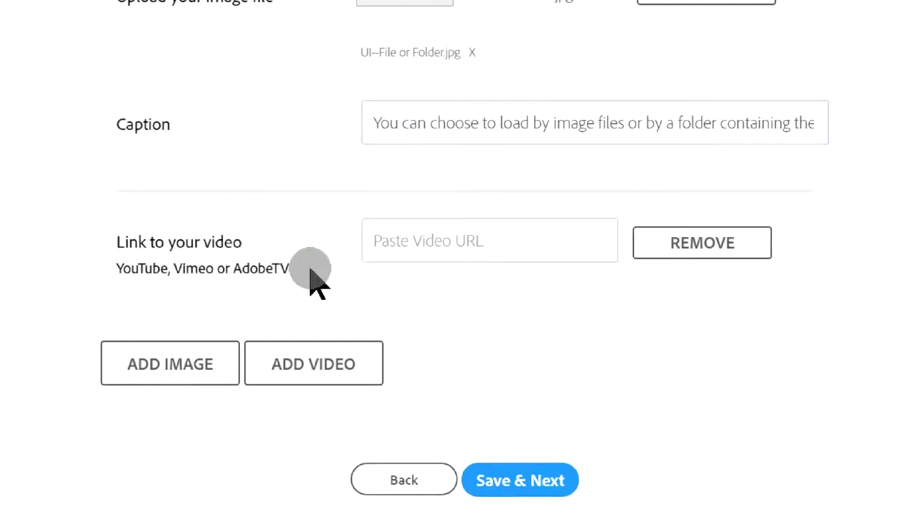
click(471, 240)
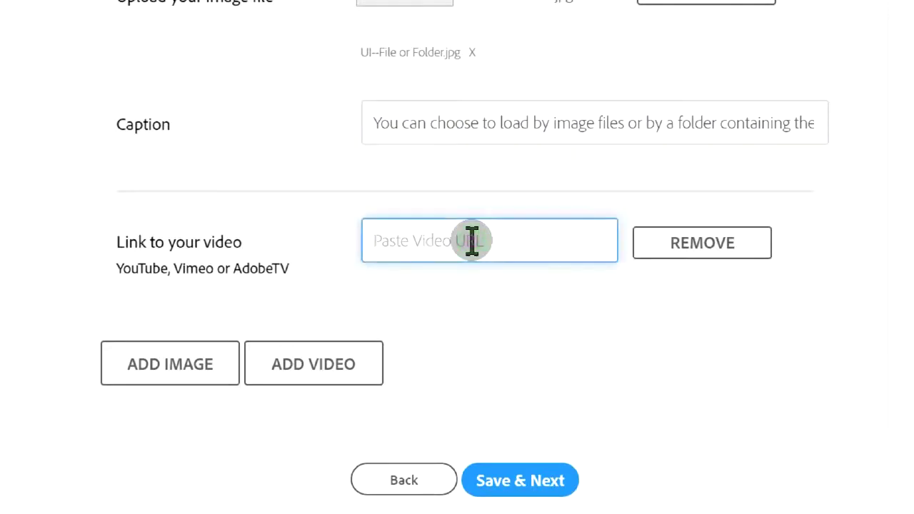
right_click(377, 241)
click(456, 40)
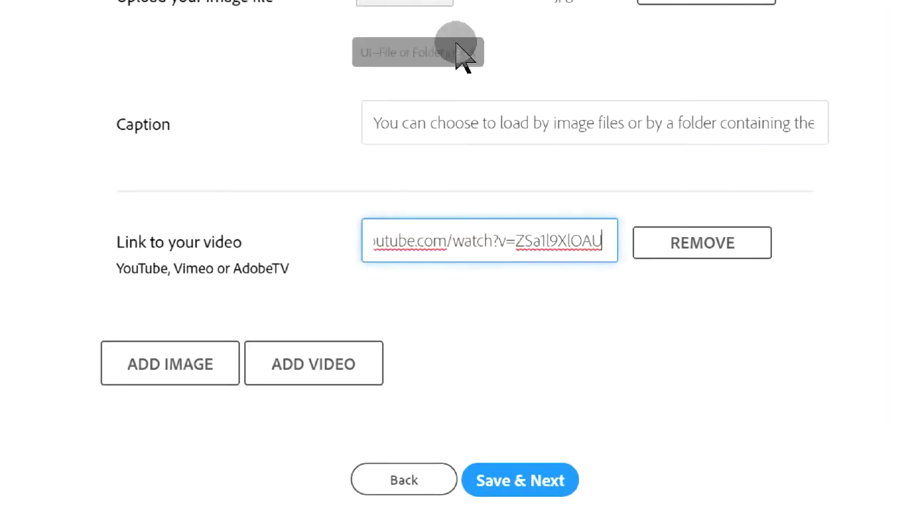
click(316, 355)
click(398, 331)
right_click(386, 328)
click(457, 129)
Add a third YouTube link, then save the Images step.
click(292, 463)
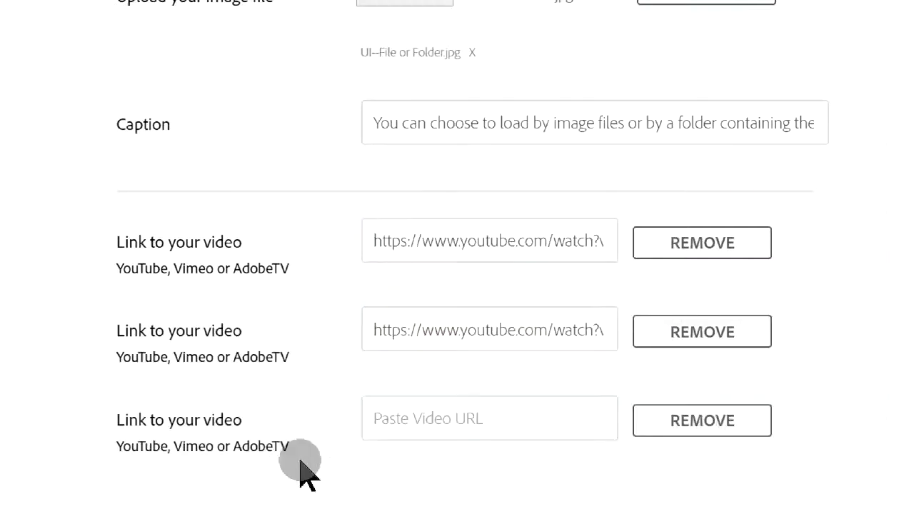
click(388, 425)
right_click(388, 422)
click(484, 218)
scroll(484, 218, down, 3)
click(524, 436)
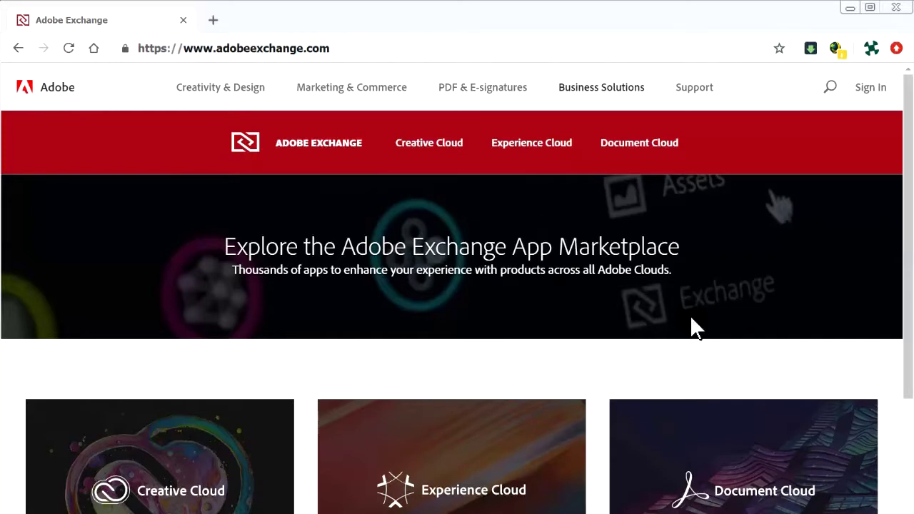
From the marketplace's Creative Cloud section, follow the Developer Resources link to publish plugins.
click(425, 160)
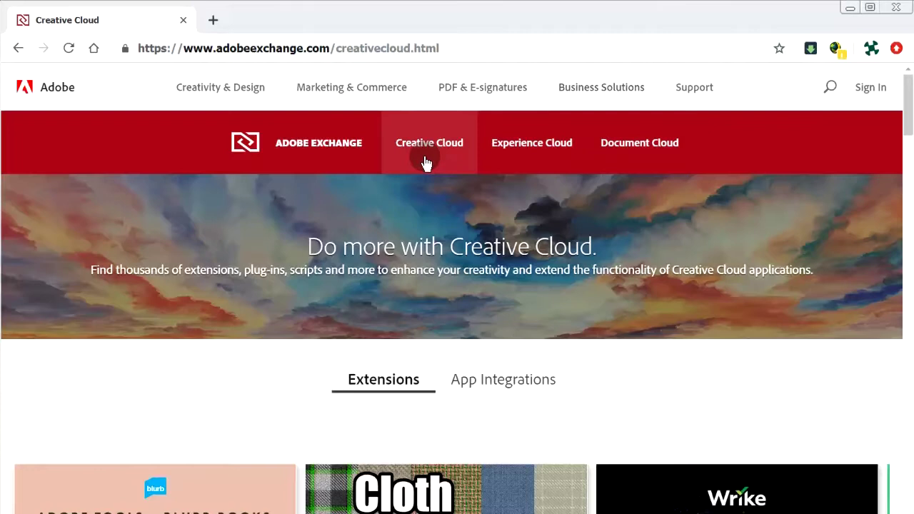
scroll(425, 163, down, 8)
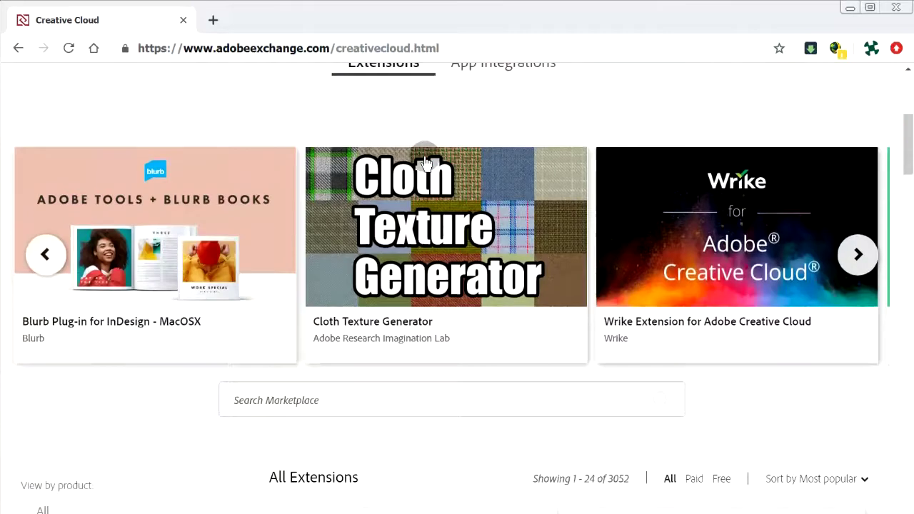
scroll(425, 162, down, 4)
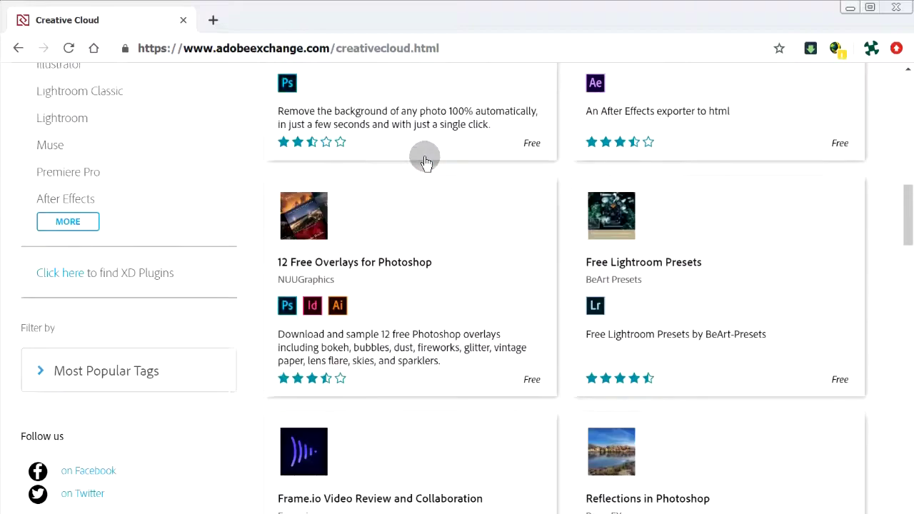
scroll(425, 163, down, 4)
scroll(425, 162, down, 2)
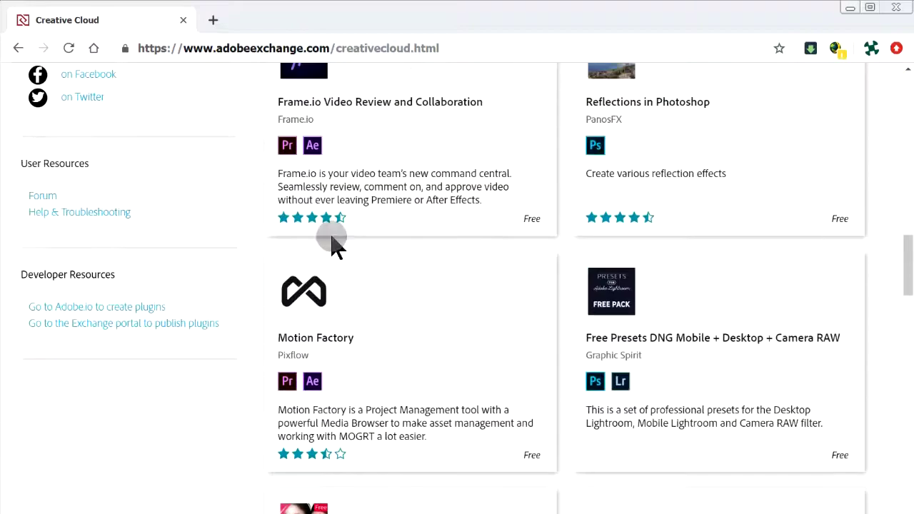
click(194, 325)
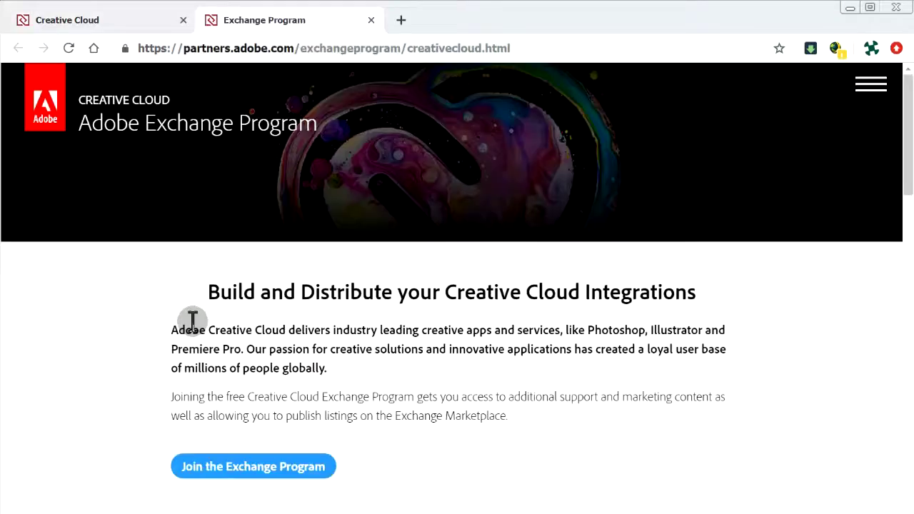
Sign in, open the draft Batch Smart Layer Replace listing under Not Published, and choose Edit.
click(870, 85)
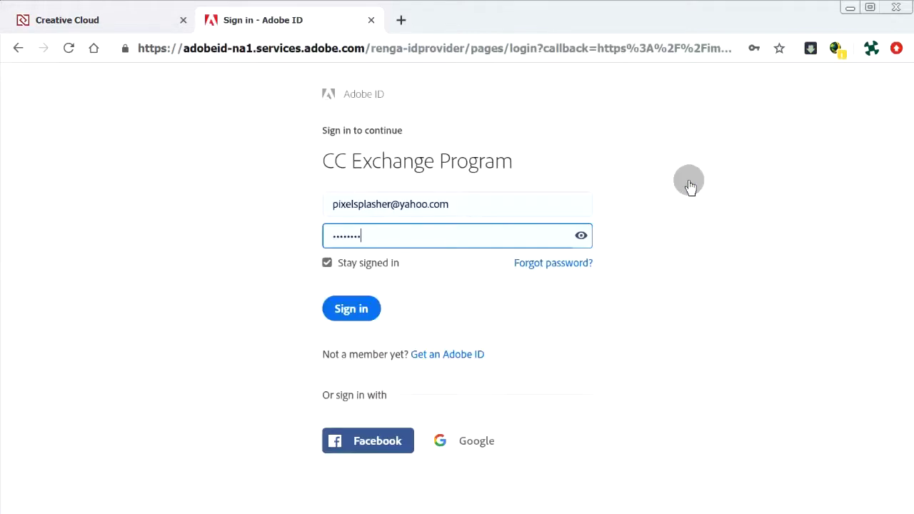
click(355, 312)
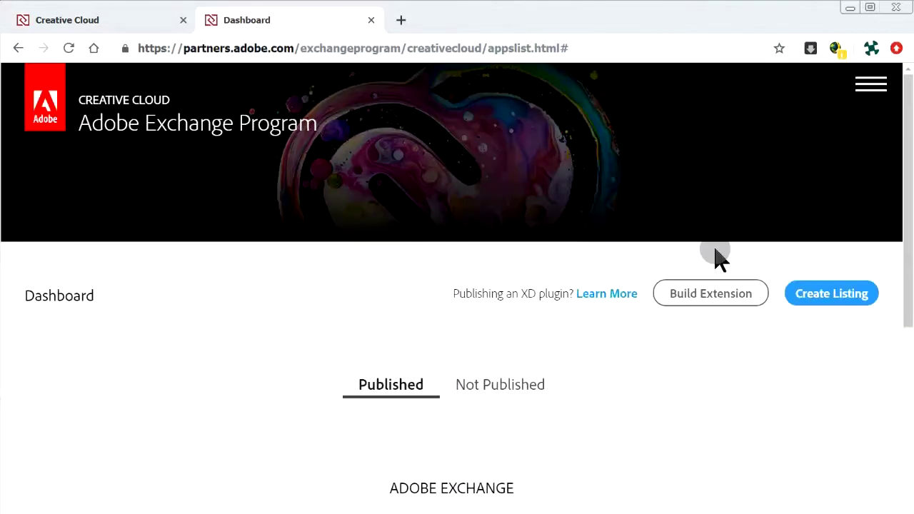
click(515, 385)
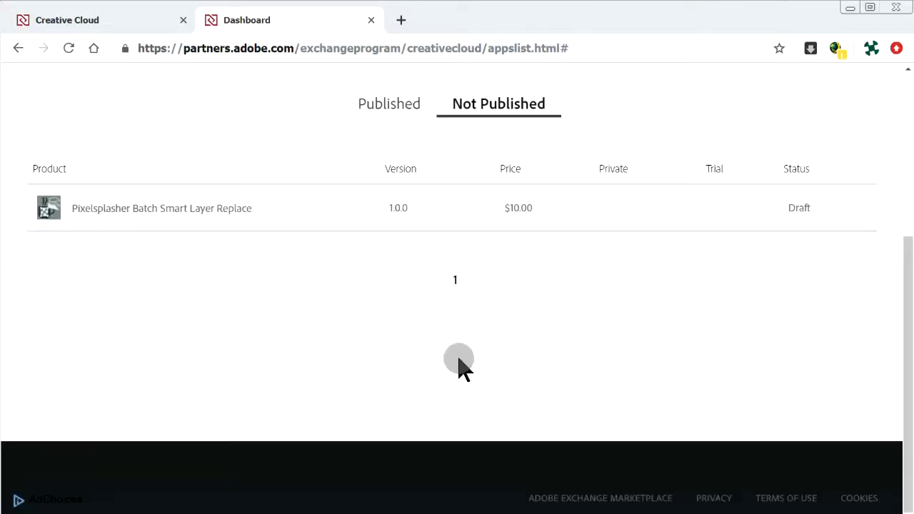
click(202, 208)
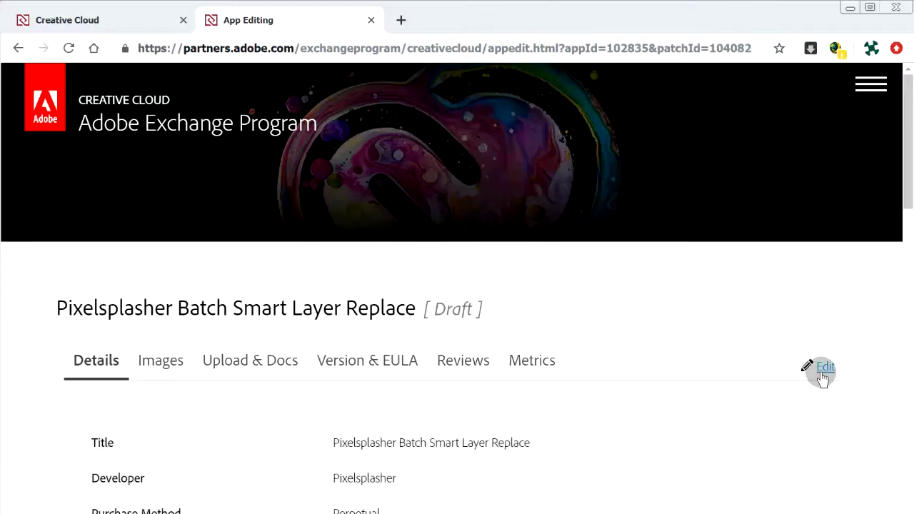
click(822, 373)
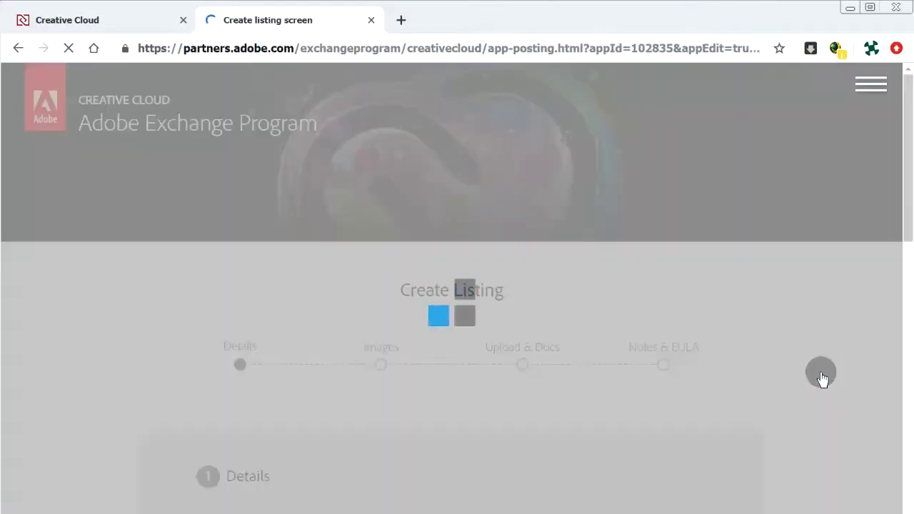
Scroll the listing form, keep Perpetual as purchase method, and reach the FastSpring key field.
scroll(822, 379, down, 5)
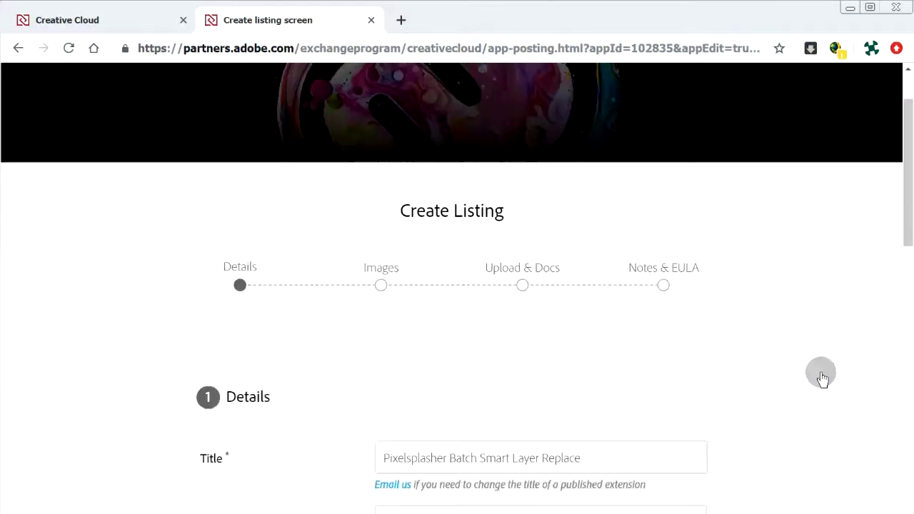
scroll(822, 379, down, 3)
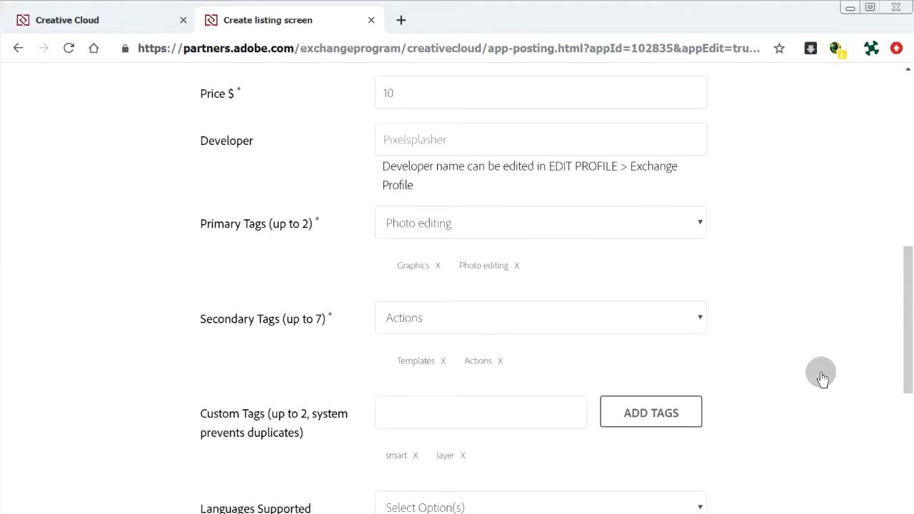
scroll(822, 378, down, 4)
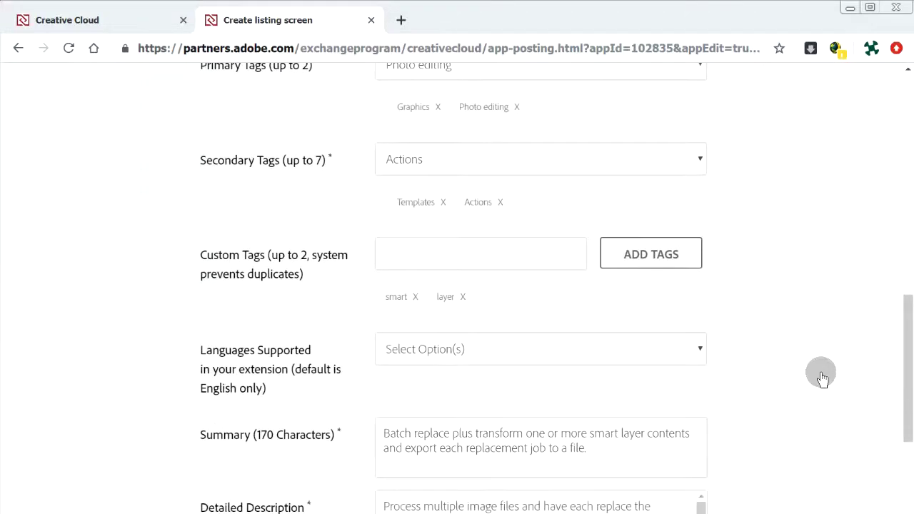
scroll(822, 379, down, 1)
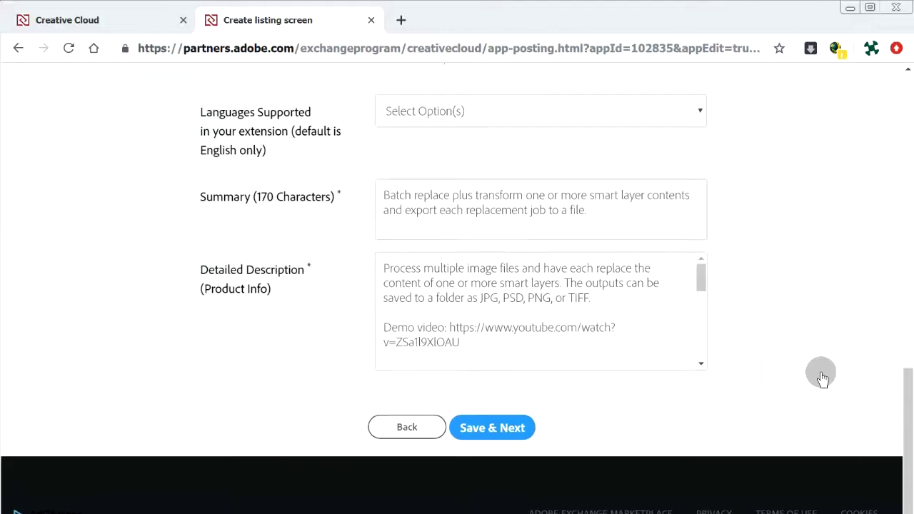
key(Home)
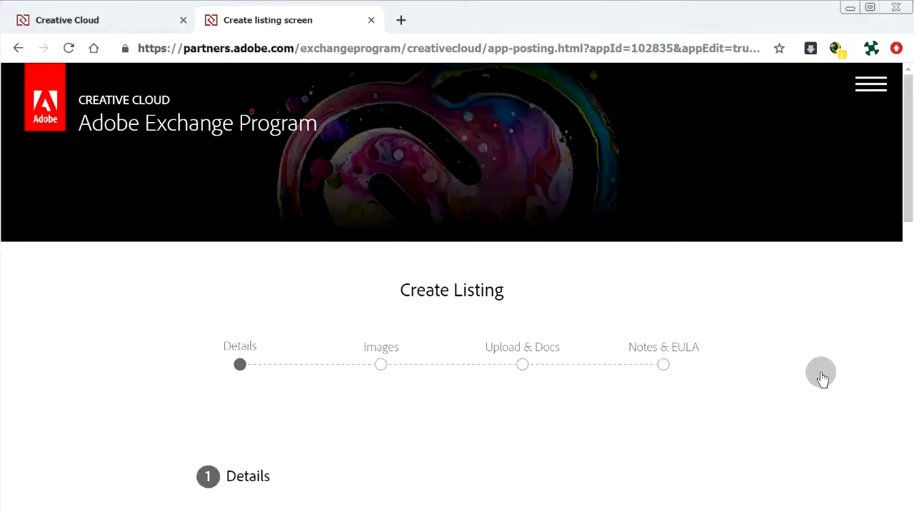
scroll(822, 379, down, 4)
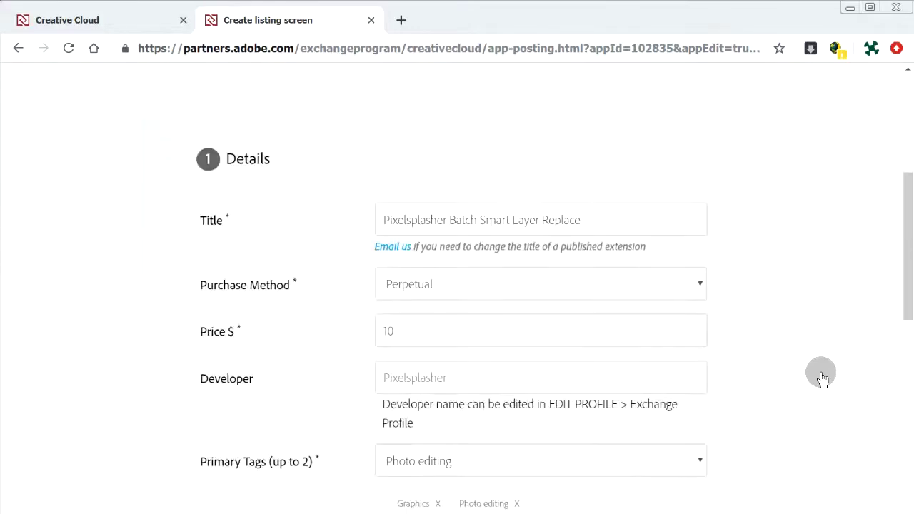
scroll(822, 379, down, 1)
click(686, 207)
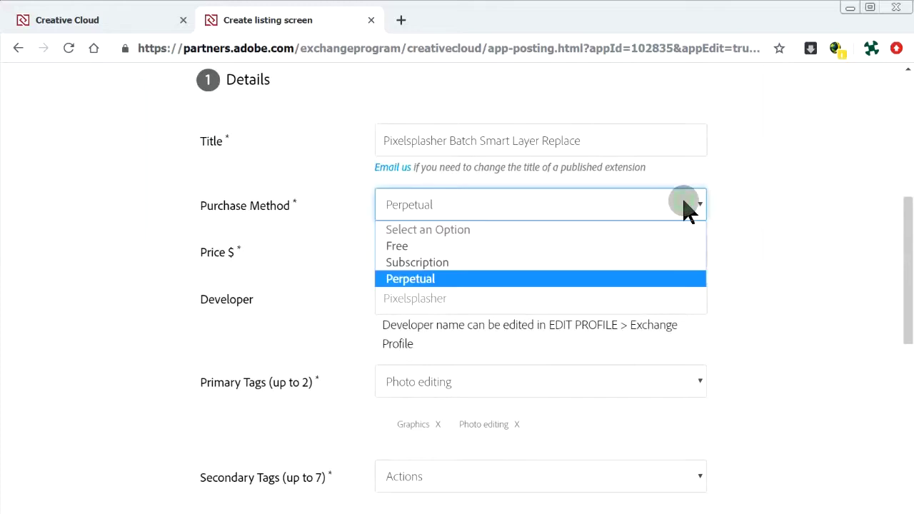
click(686, 207)
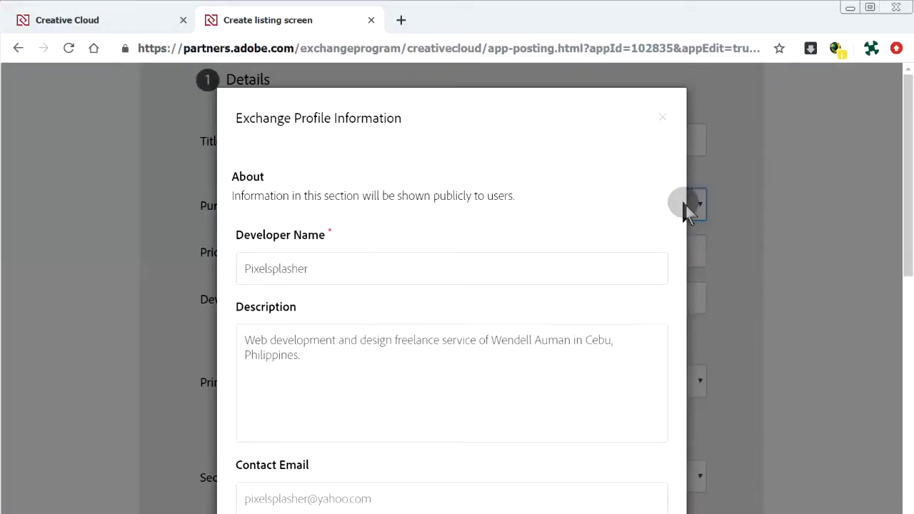
scroll(684, 210, down, 5)
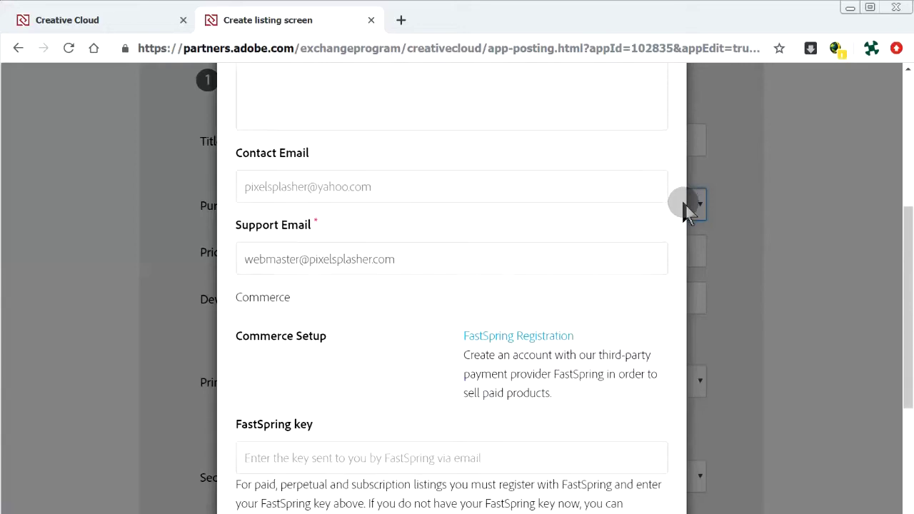
scroll(685, 211, down, 1)
scroll(684, 210, down, 2)
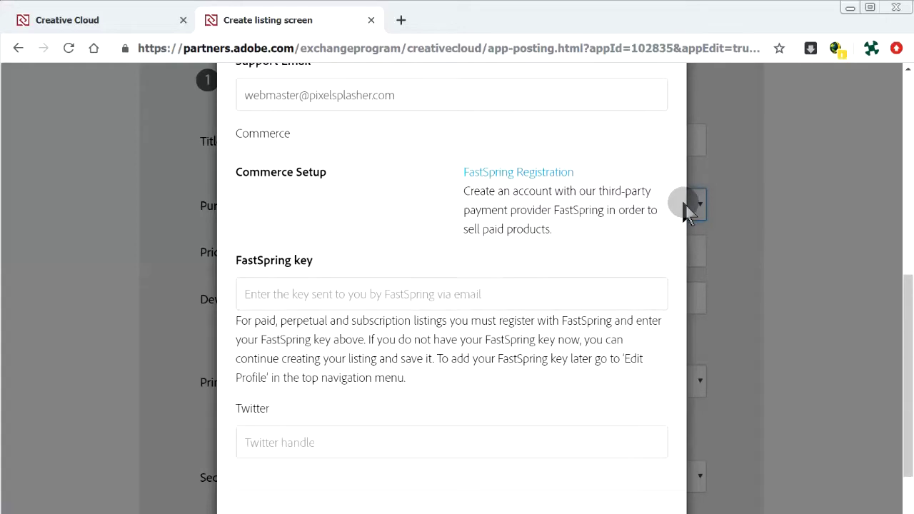
Sign in to FastSpring and pass the parking meter image check.
click(411, 293)
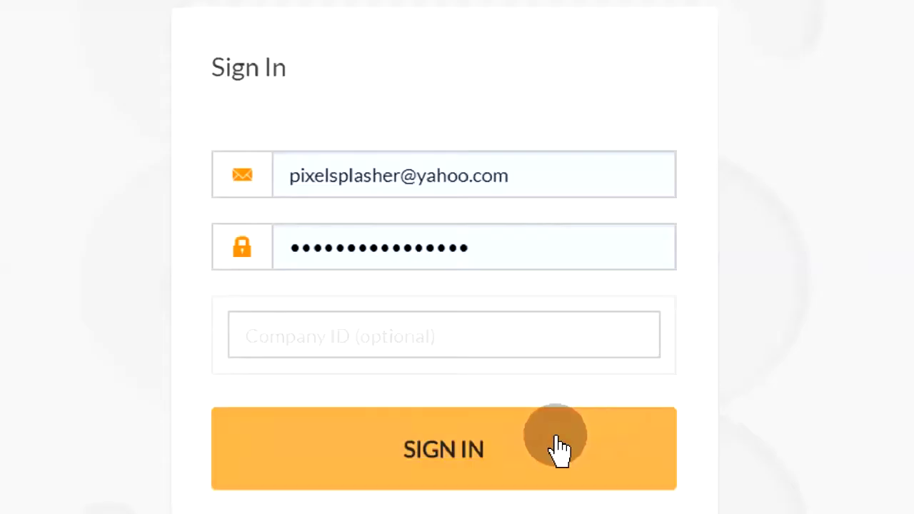
click(556, 441)
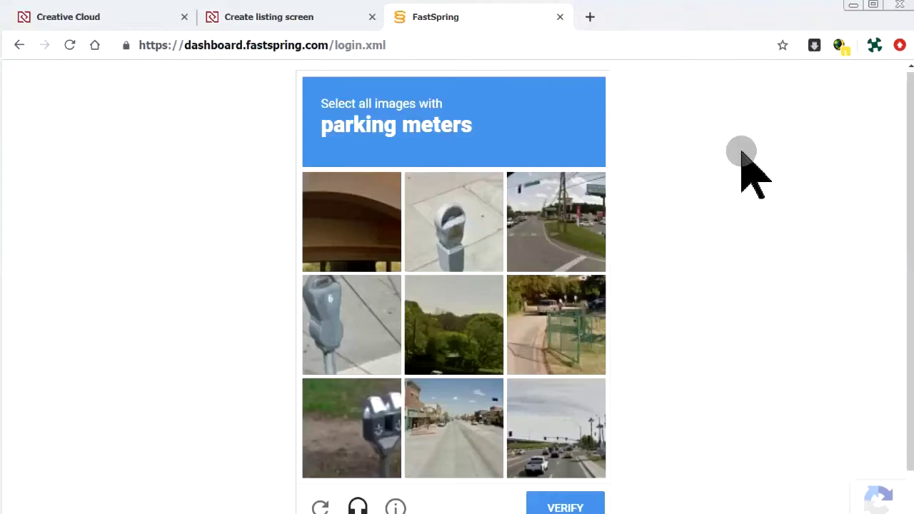
click(489, 240)
click(364, 316)
click(372, 443)
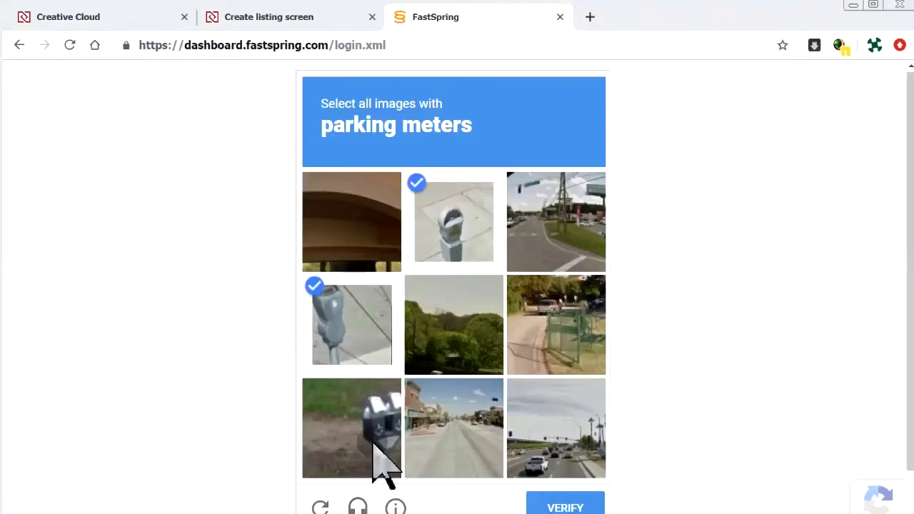
click(554, 506)
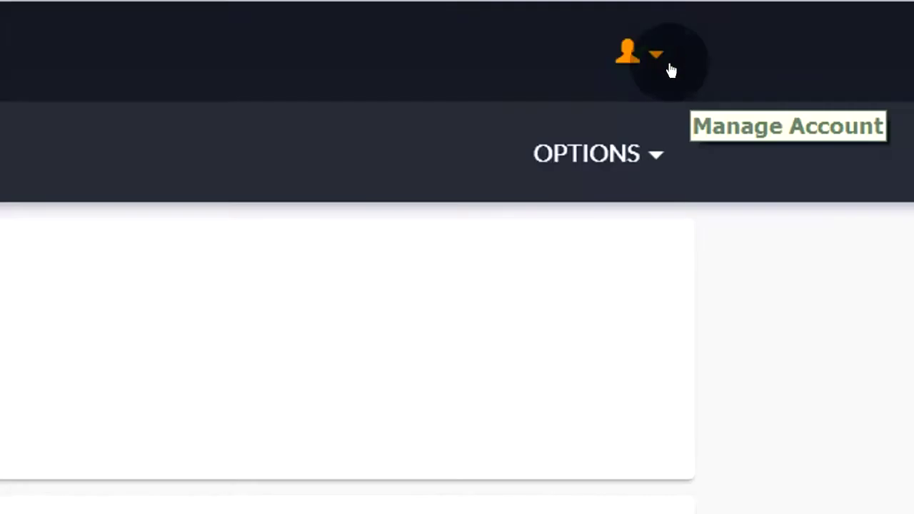
Open the account Profile page and copy the Company ID.
click(670, 69)
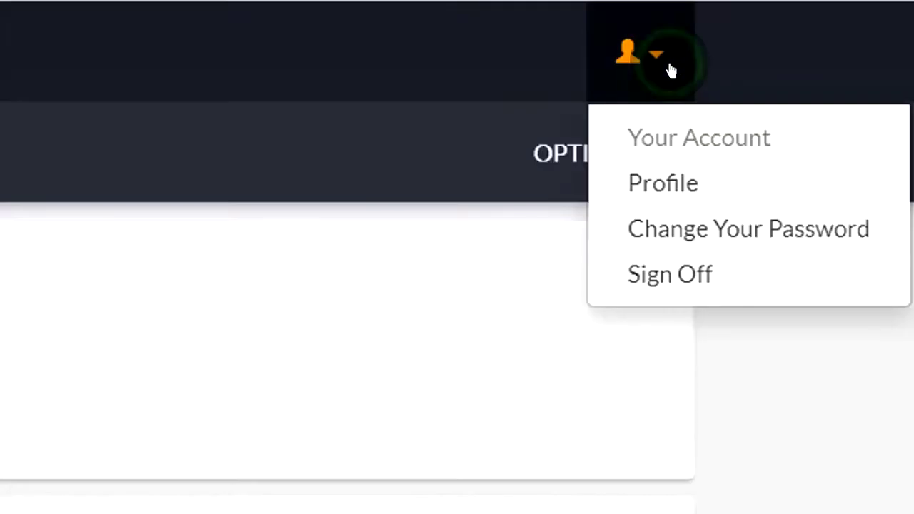
click(695, 189)
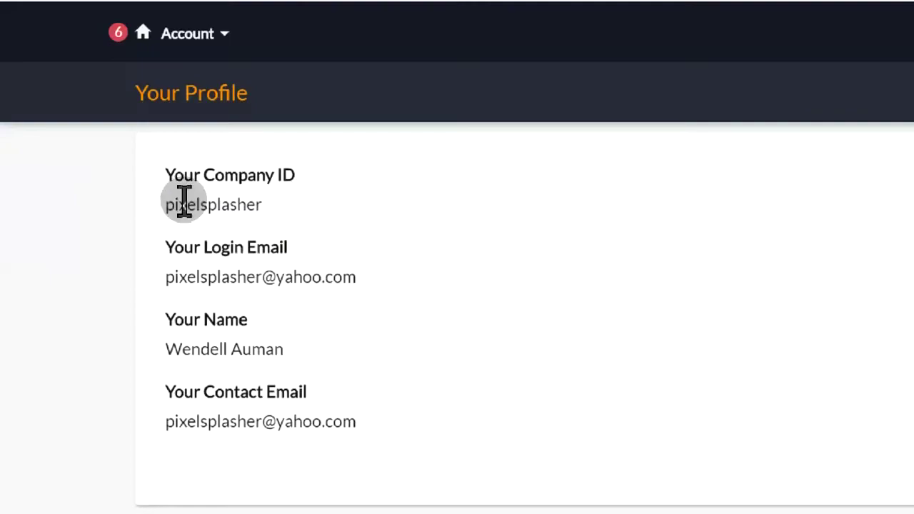
double_click(184, 202)
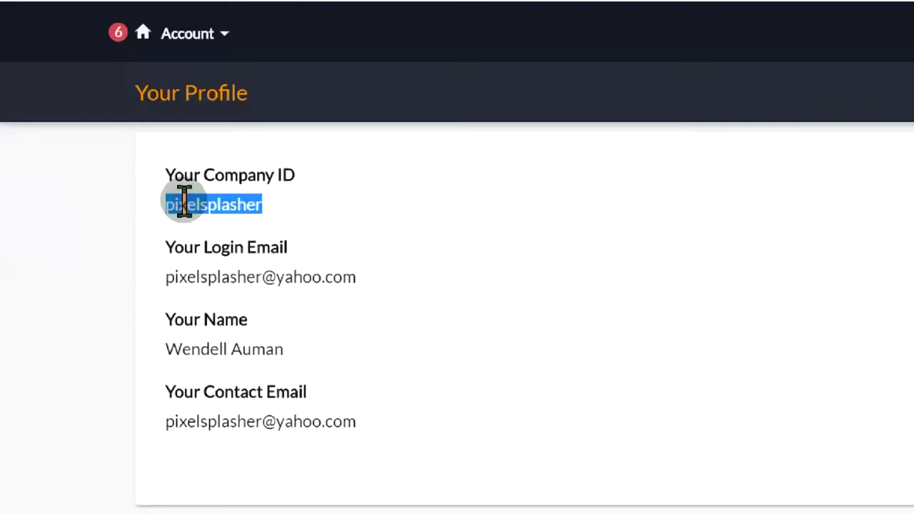
right_click(184, 203)
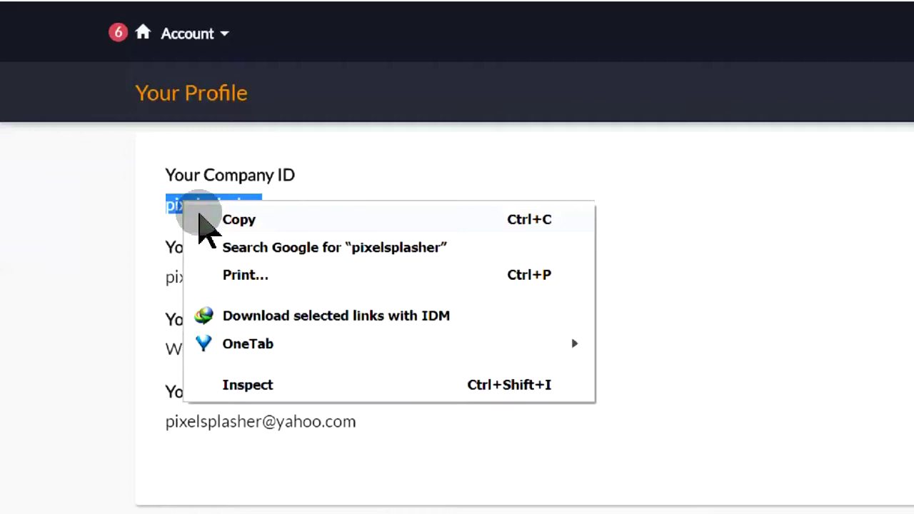
click(200, 217)
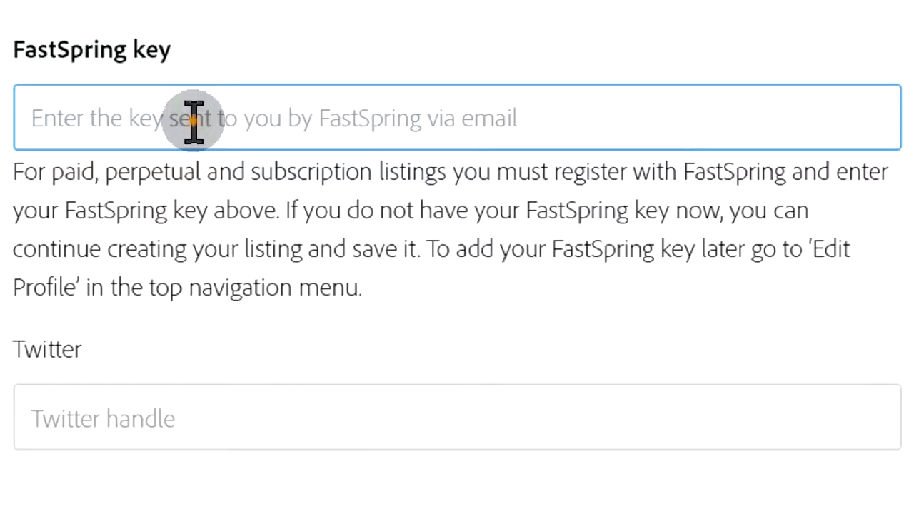
Paste the copied Company ID into the FastSpring key field and submit it.
right_click(193, 120)
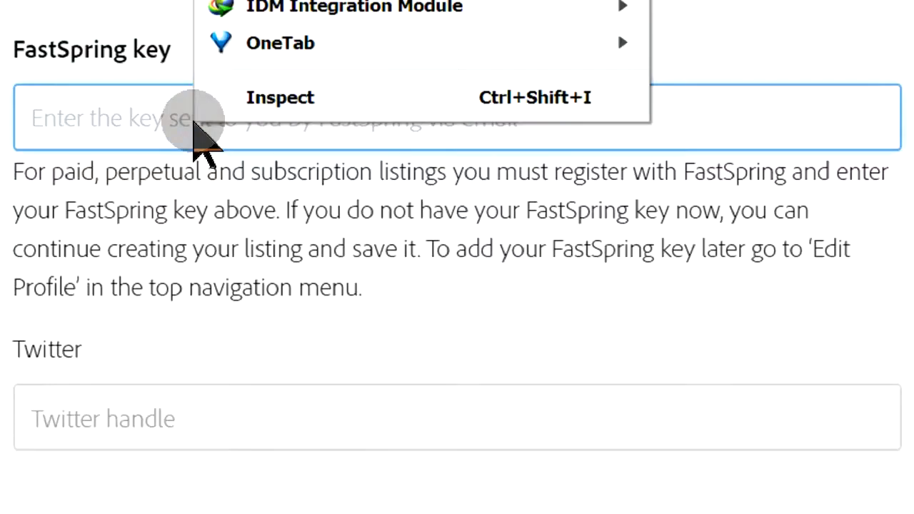
key(ctrl+v)
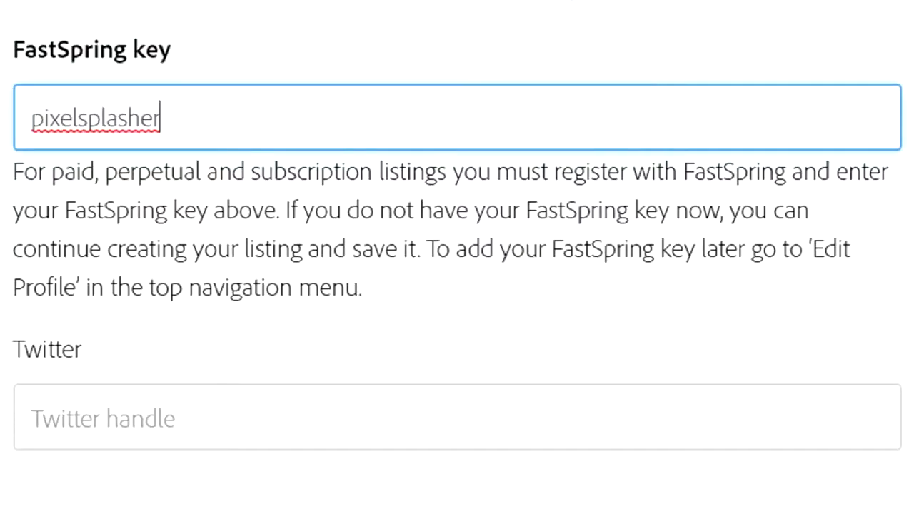
click(767, 346)
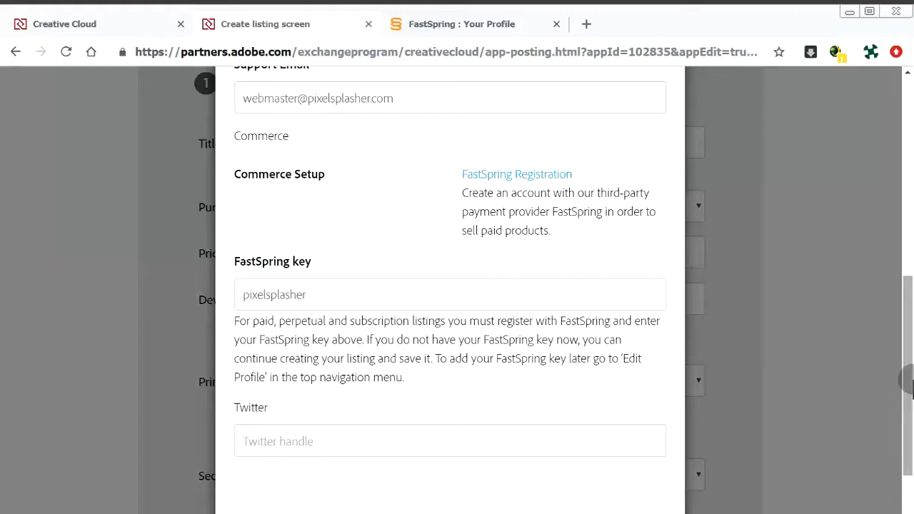
drag(908, 383, 818, 482)
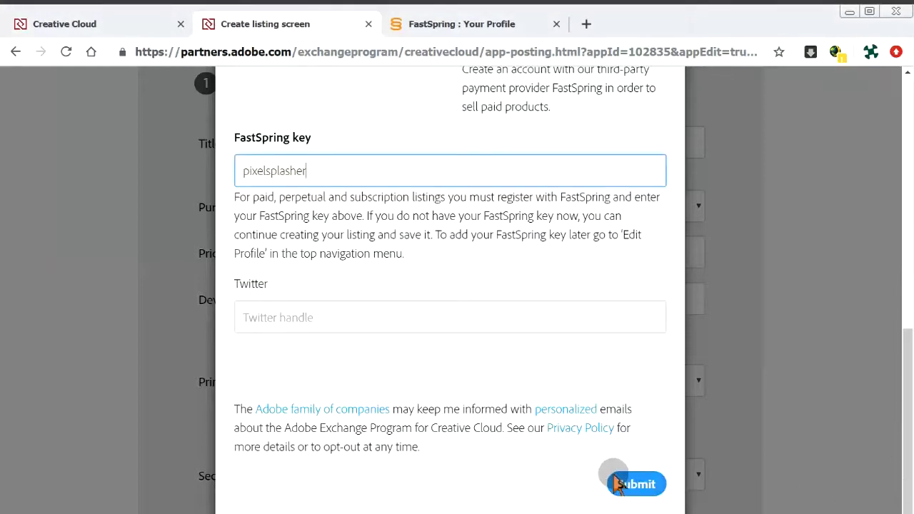
click(638, 486)
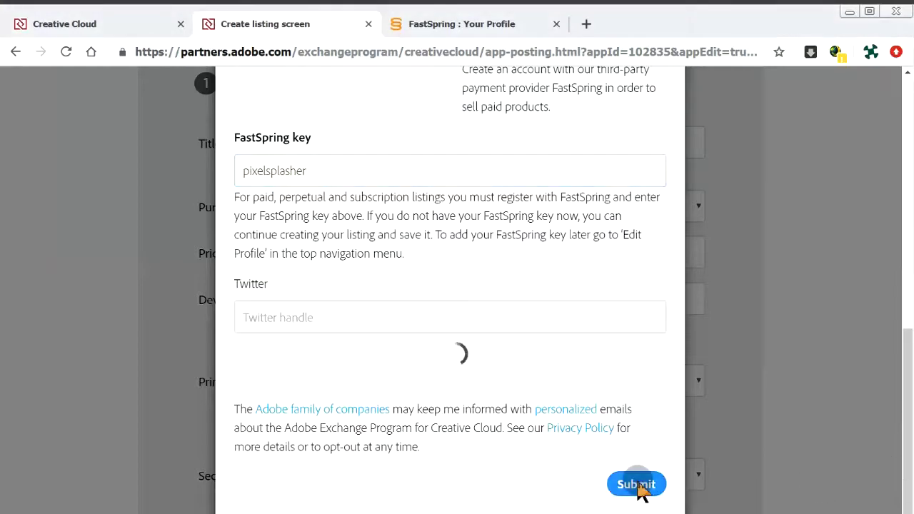
click(791, 362)
scroll(793, 368, up, 5)
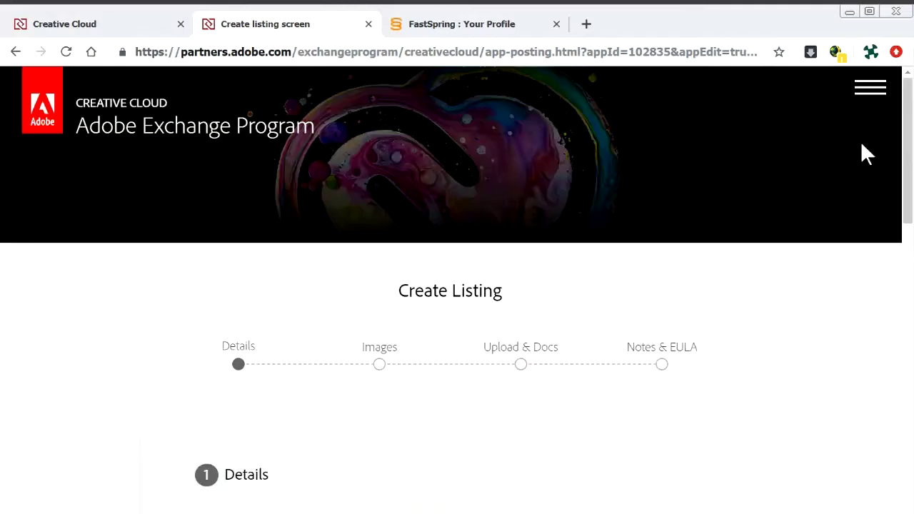
Open Edit Profile's Exchange Profile step and check the stored FastSpring key matches.
click(868, 86)
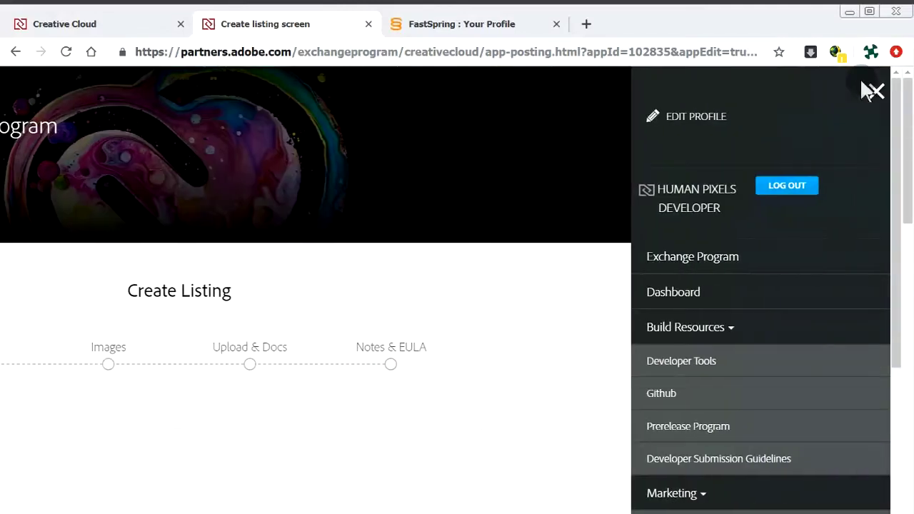
click(675, 118)
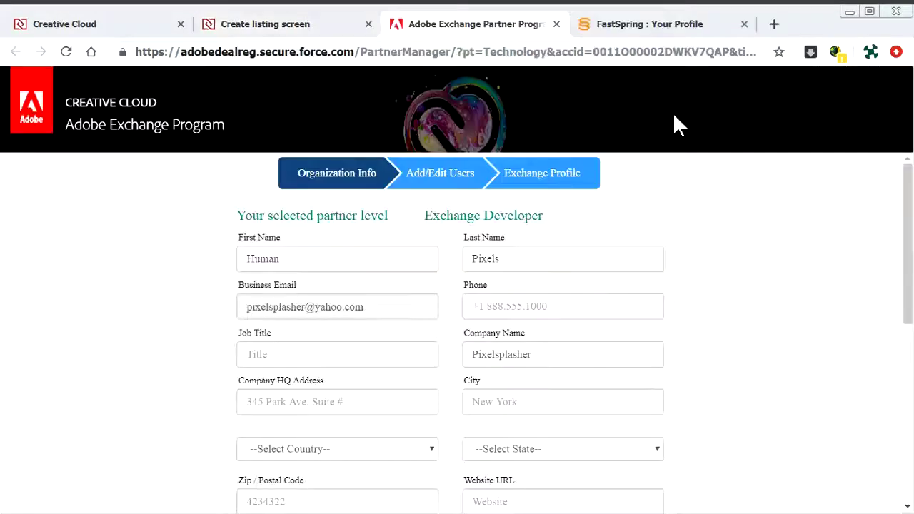
click(558, 174)
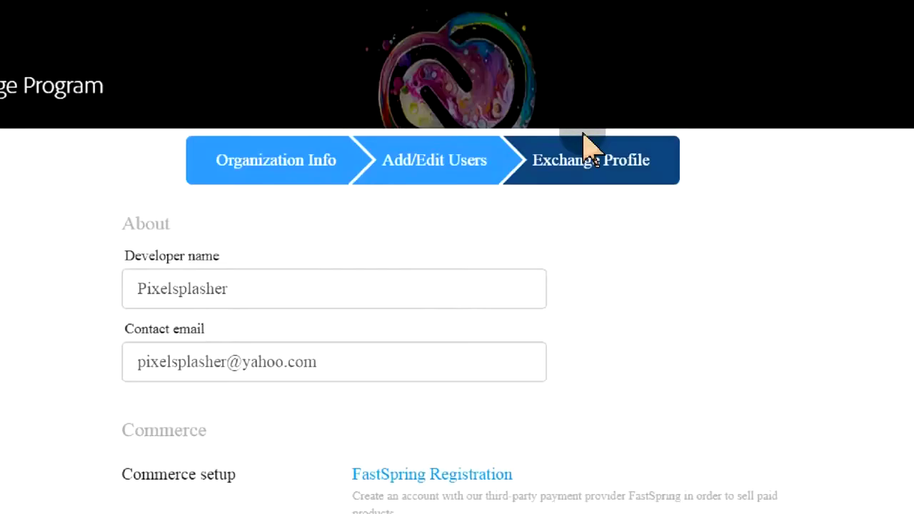
scroll(813, 209, down, 3)
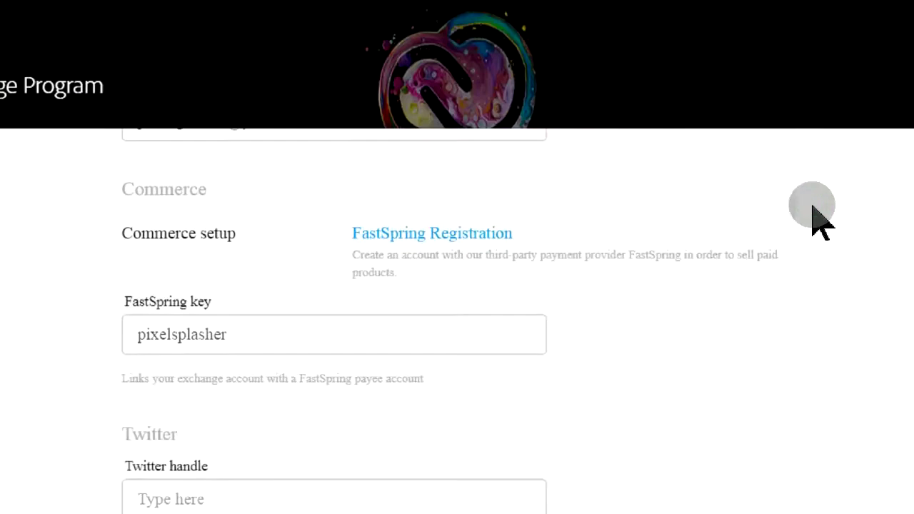
click(213, 277)
double_click(212, 277)
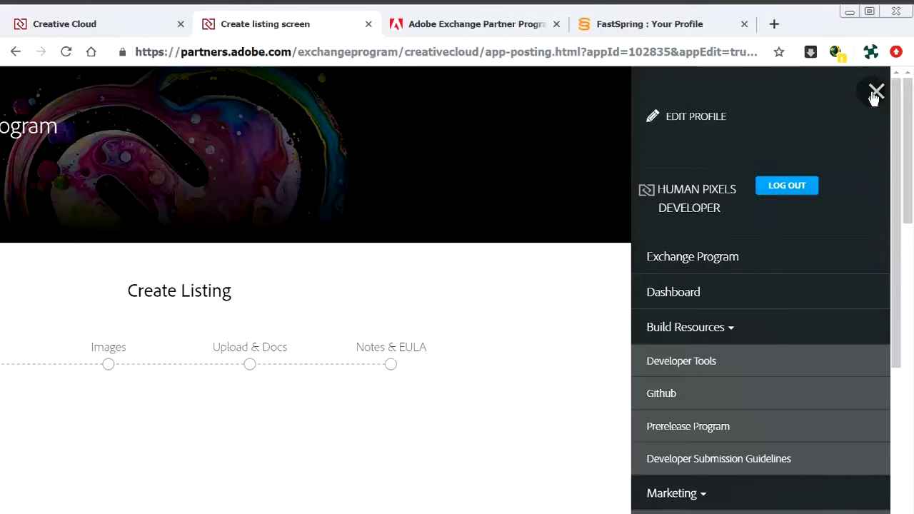
Close the navigation panel and save the Details step with Save & Next.
click(874, 95)
scroll(667, 221, down, 4)
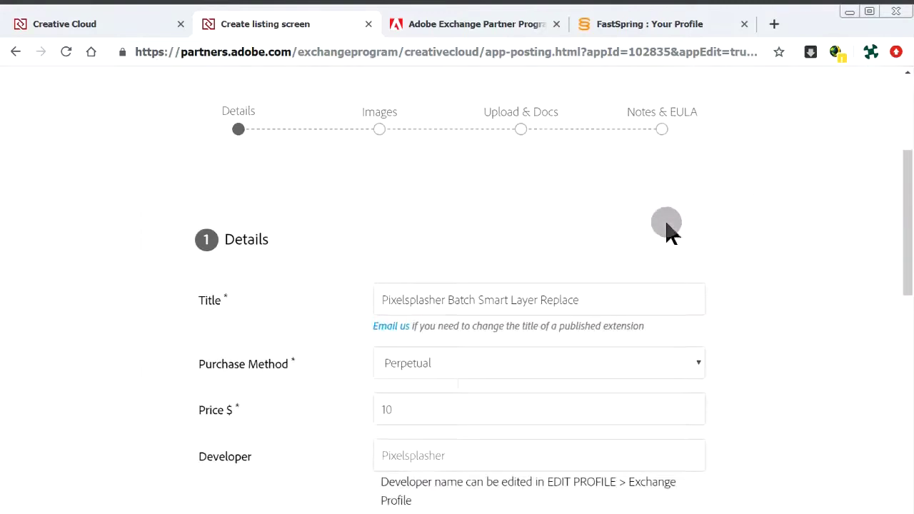
scroll(667, 229, down, 7)
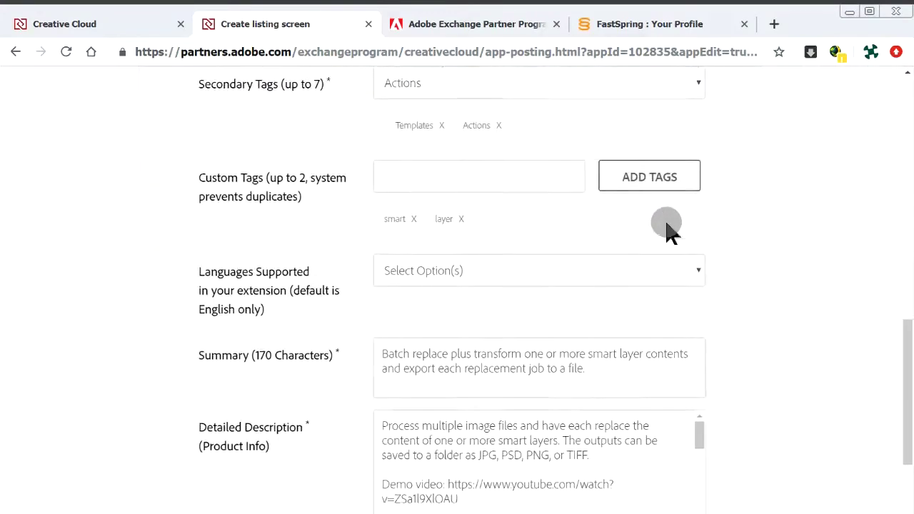
scroll(667, 229, down, 2)
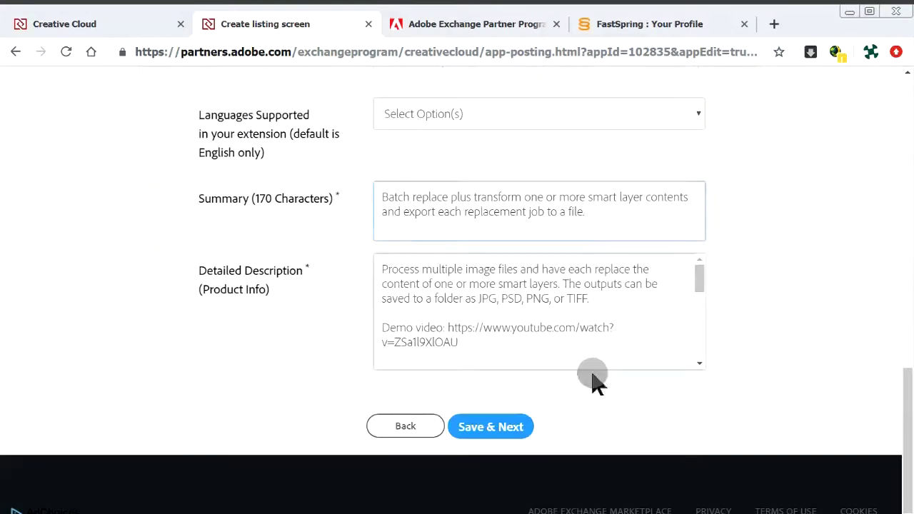
click(491, 422)
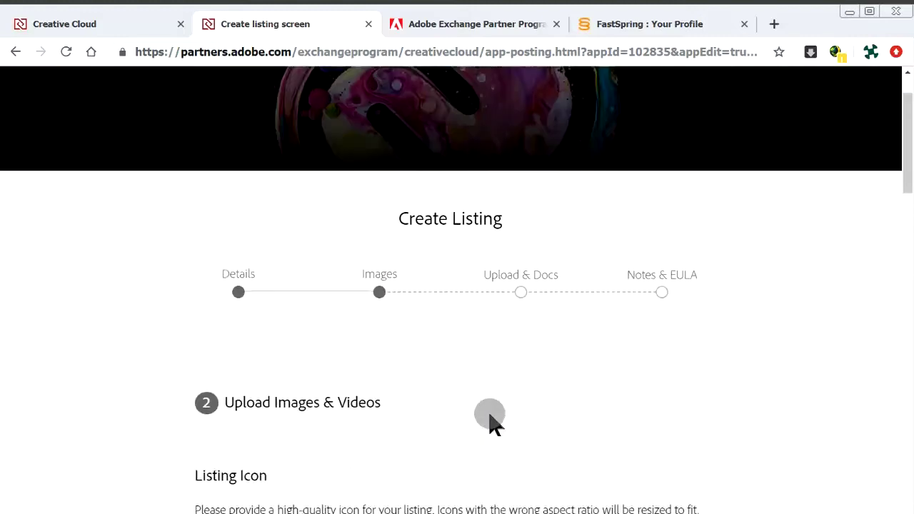
Save the Images step unchanged and continue to Upload & Docs.
scroll(491, 421, down, 3)
scroll(491, 420, down, 10)
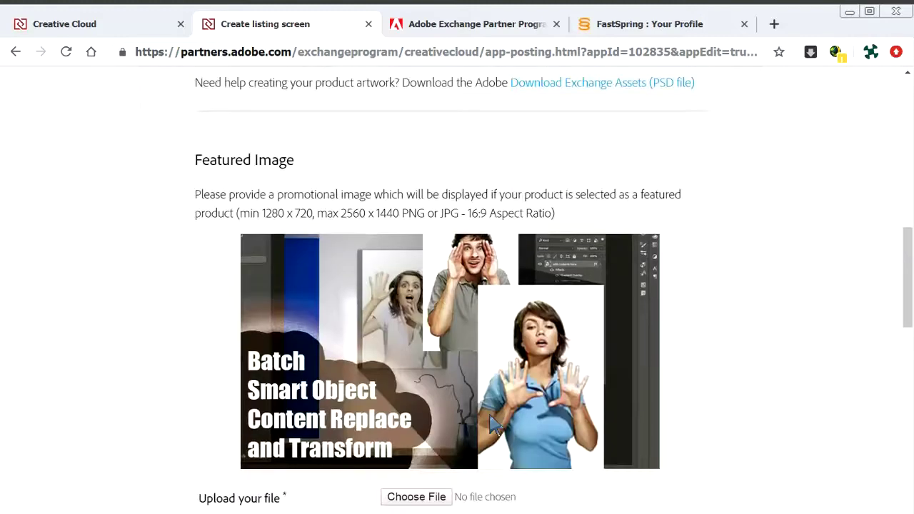
scroll(490, 418, down, 6)
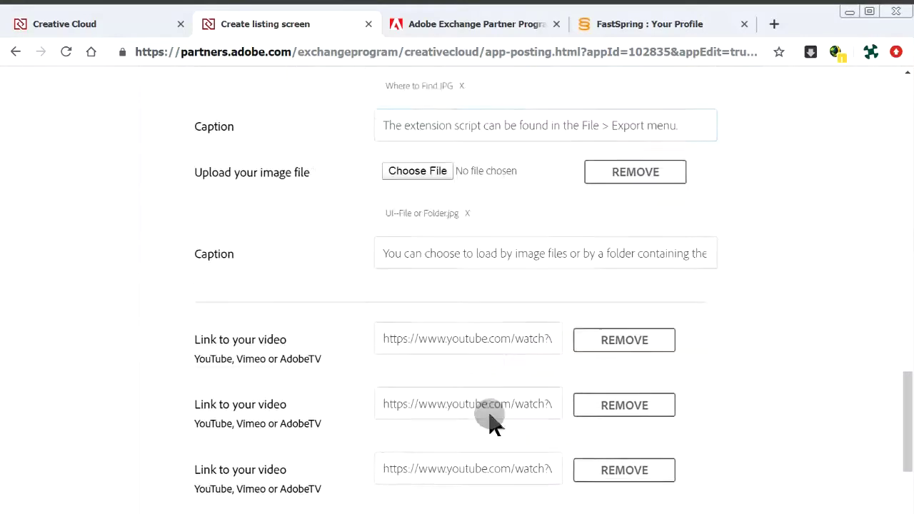
click(491, 458)
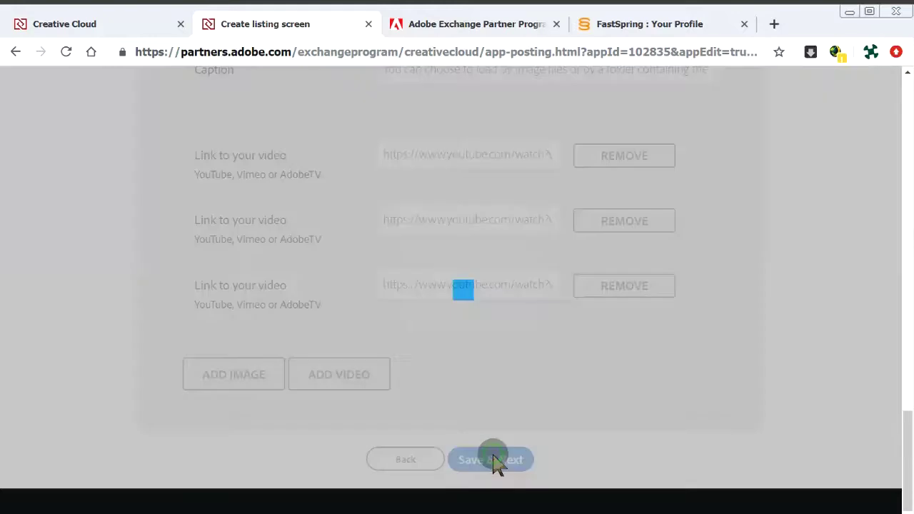
Paste the Release Notes text and attach readMe.pdf as the document.
scroll(620, 404, down, 4)
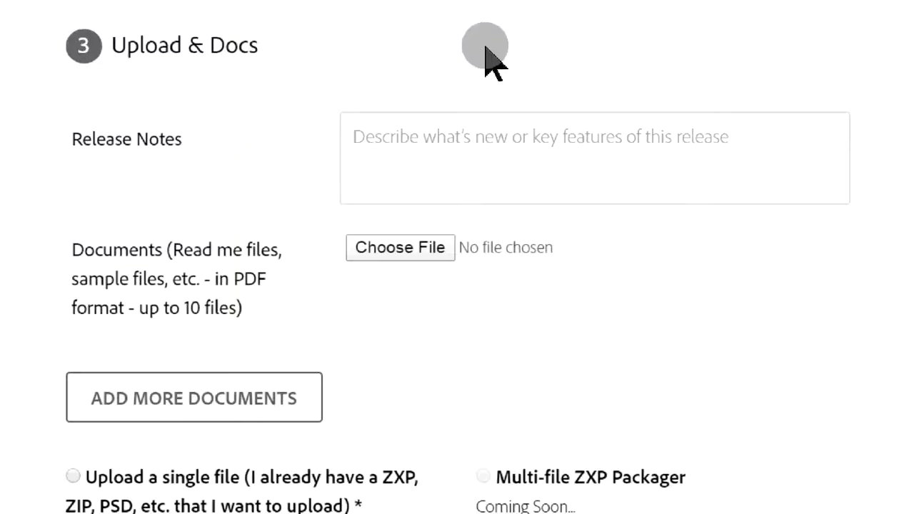
click(452, 172)
key(ctrl+v)
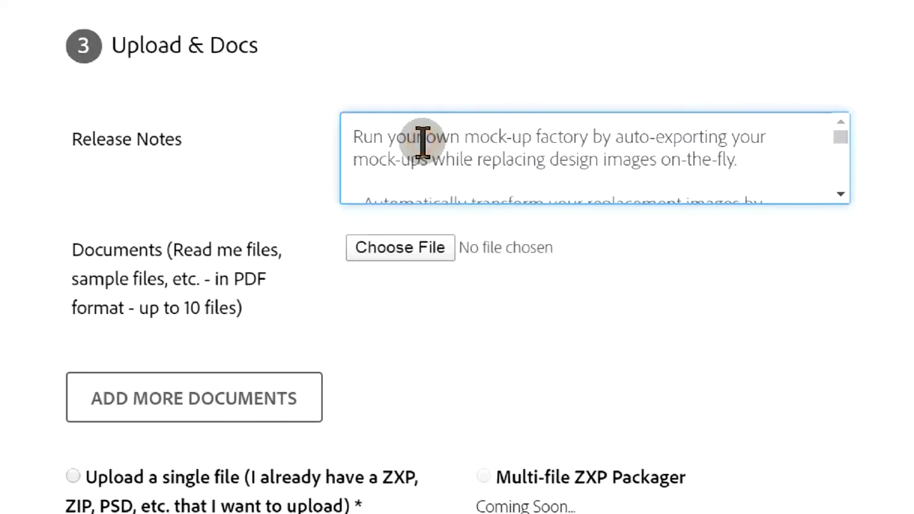
click(433, 259)
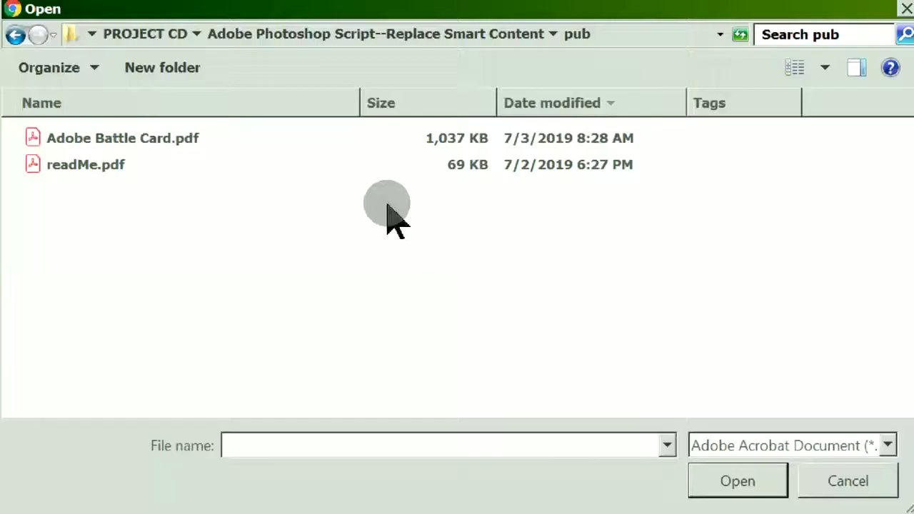
click(386, 172)
click(738, 483)
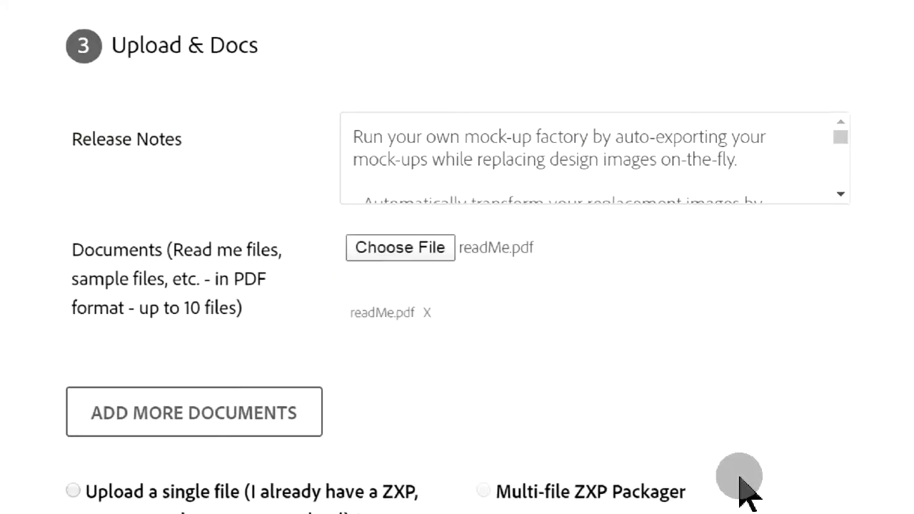
Upload the single file Pixelsplasher Photoshop Script--Replace Smart Content 190612.zip.
scroll(740, 477, down, 5)
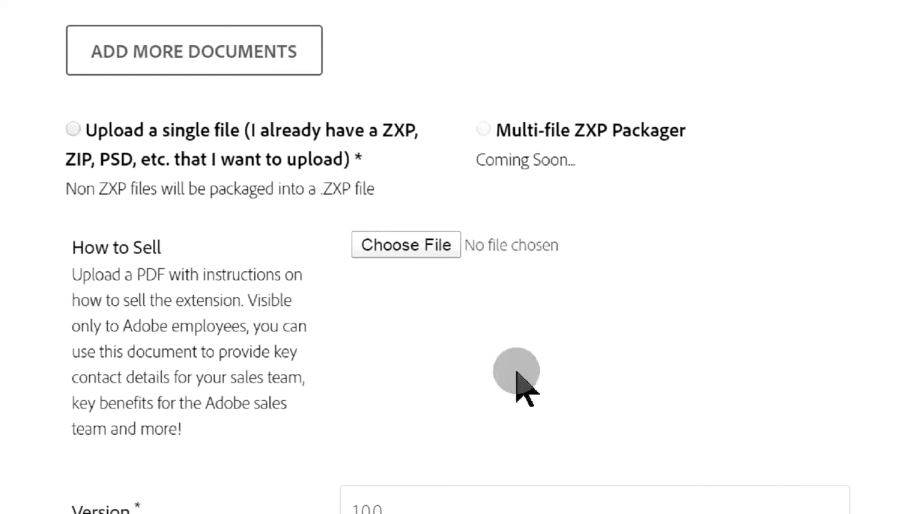
click(74, 129)
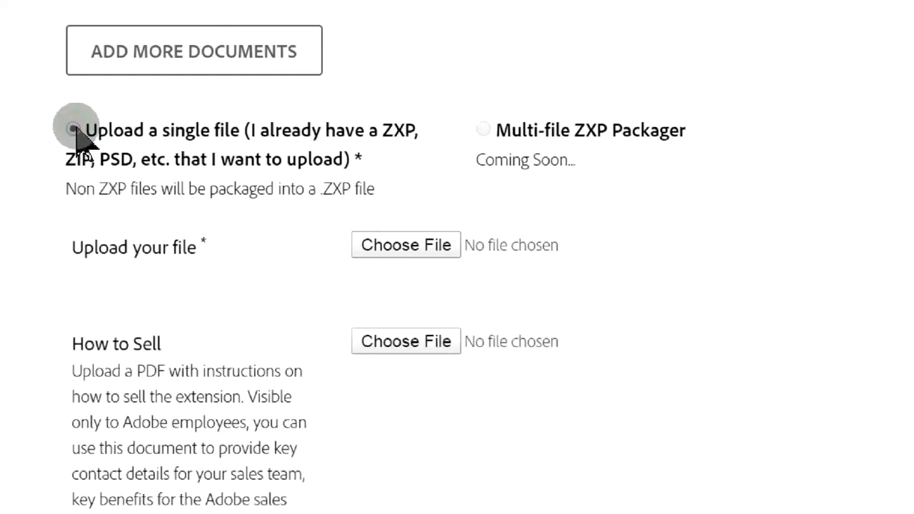
click(410, 237)
drag(909, 125, 908, 250)
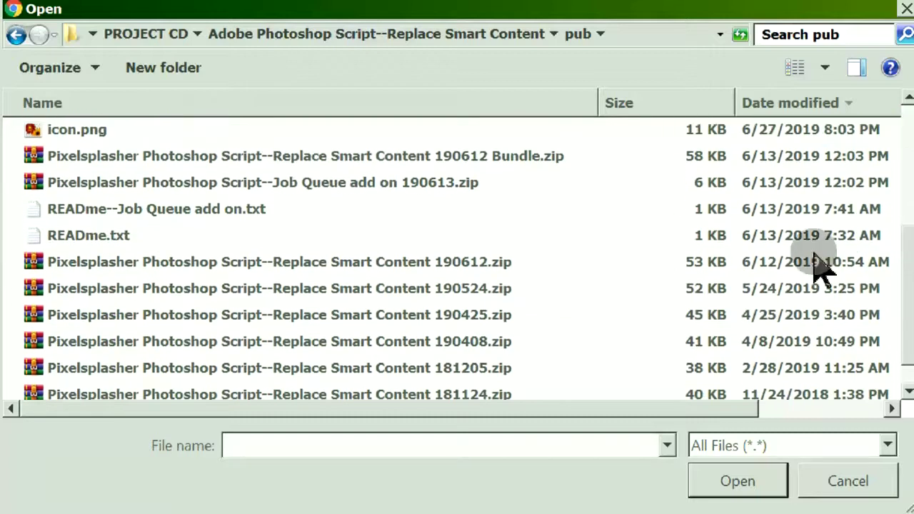
click(763, 262)
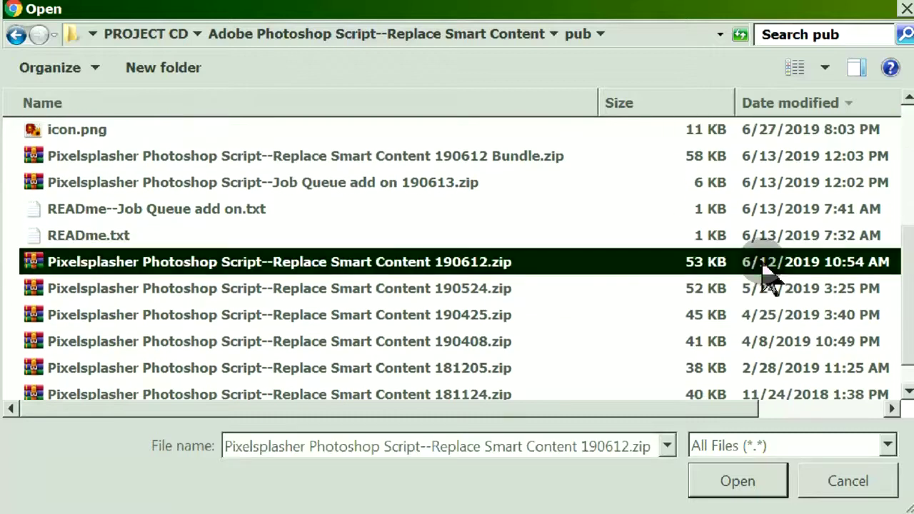
click(710, 493)
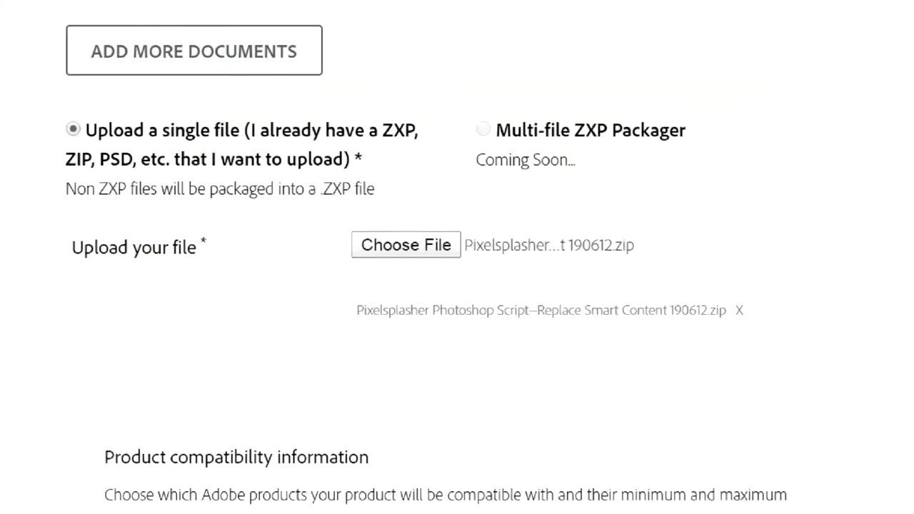
Mark the listing as compatible with both Mac and Windows.
scroll(709, 500, down, 3)
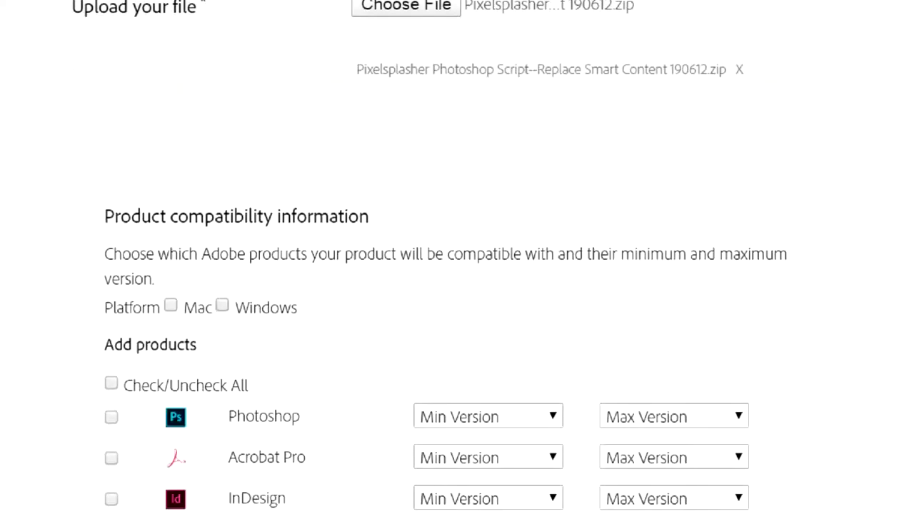
scroll(457, 285, down, 3)
scroll(458, 285, up, 2)
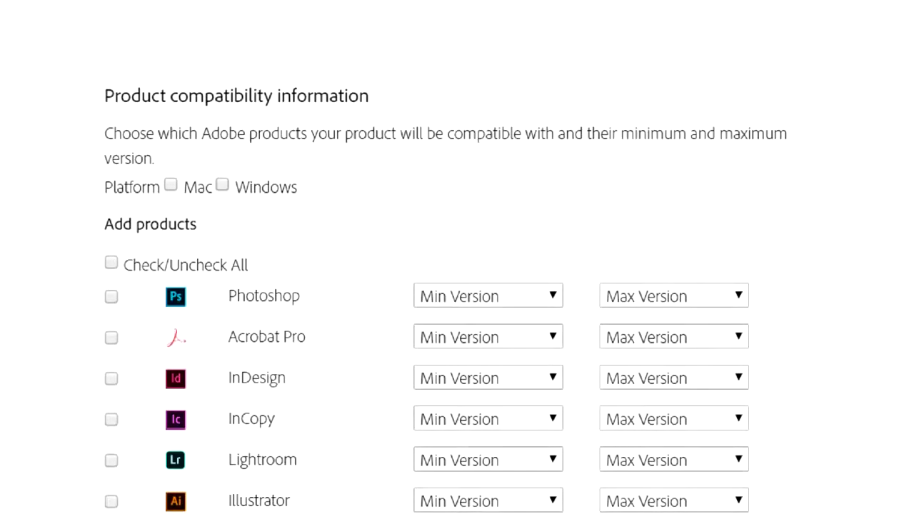
click(170, 185)
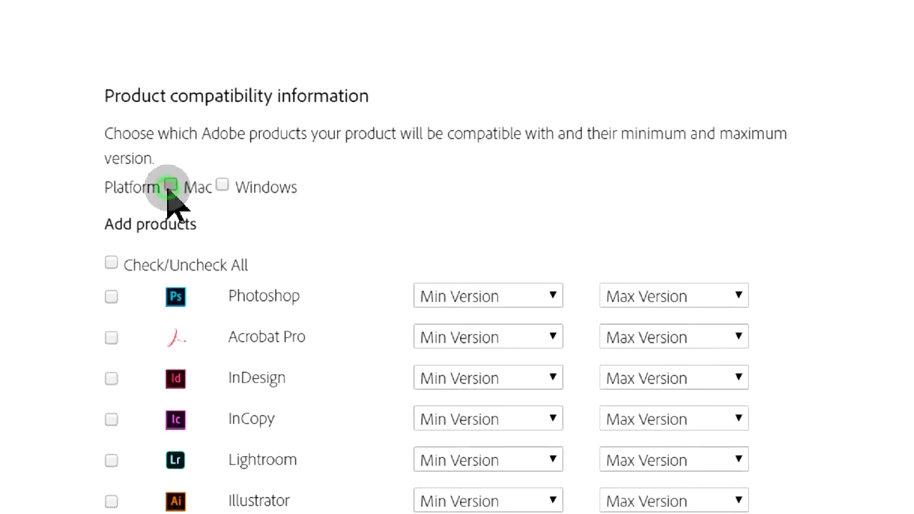
click(222, 186)
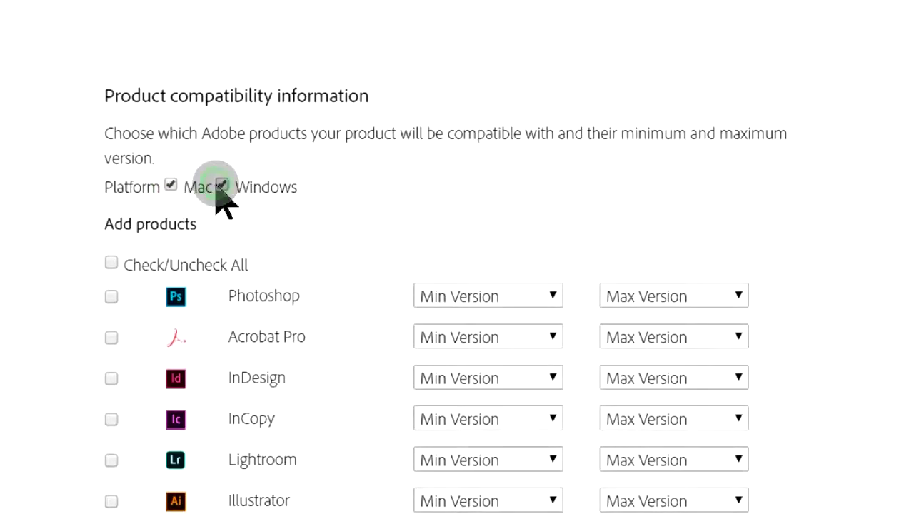
Select Photoshop with minimum version CC (2018) 19.0 and maximum CC (2019) 20.0.
click(111, 296)
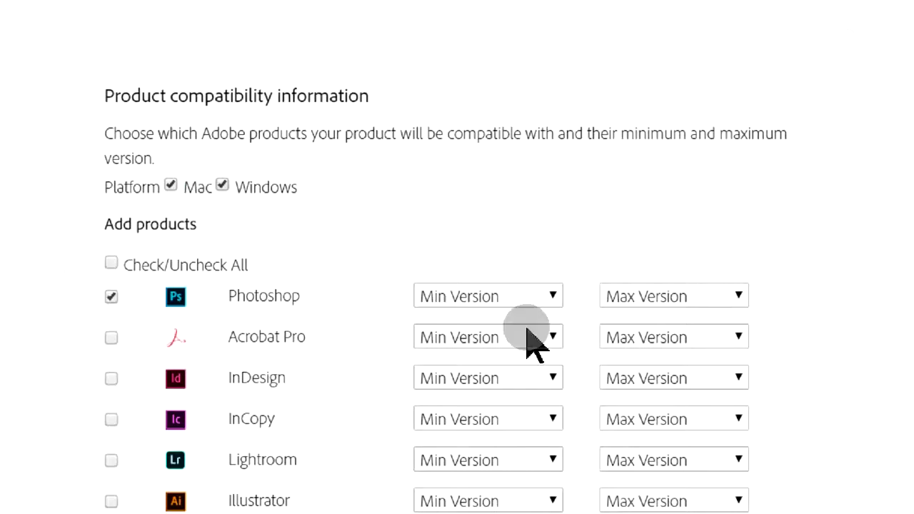
click(554, 298)
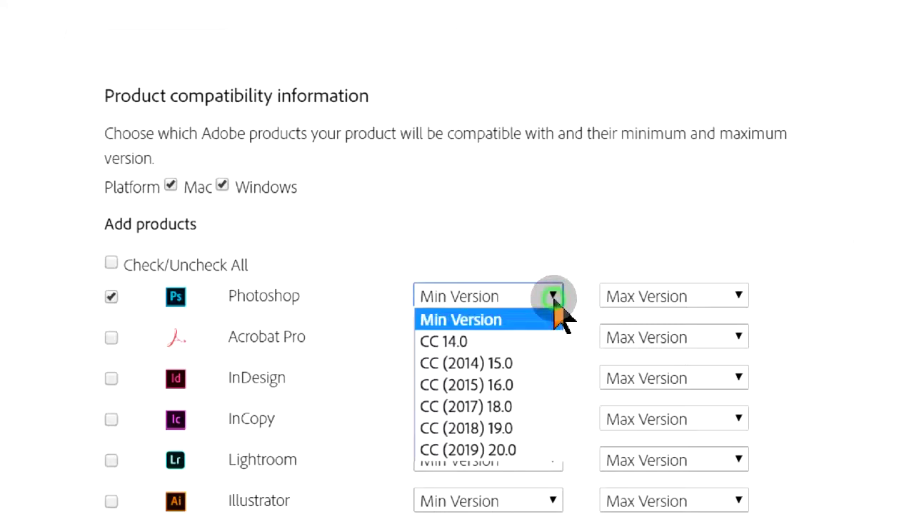
click(495, 427)
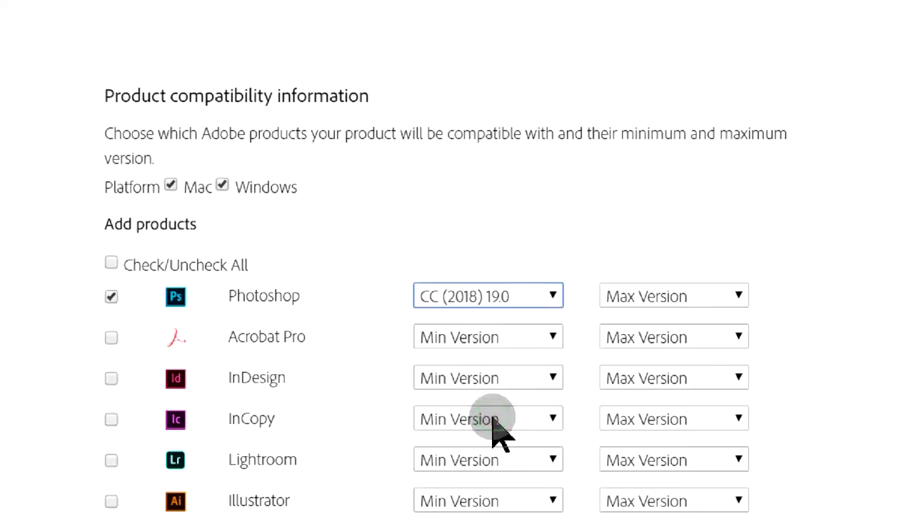
click(720, 297)
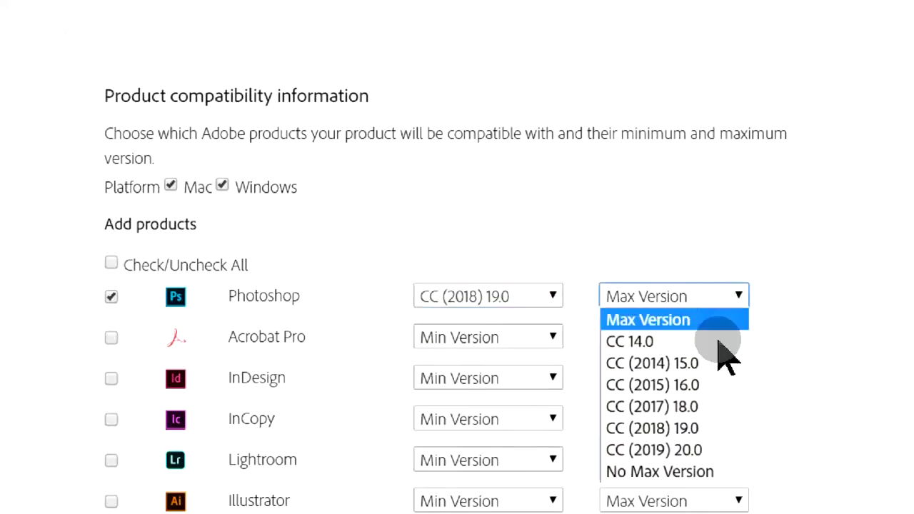
click(679, 448)
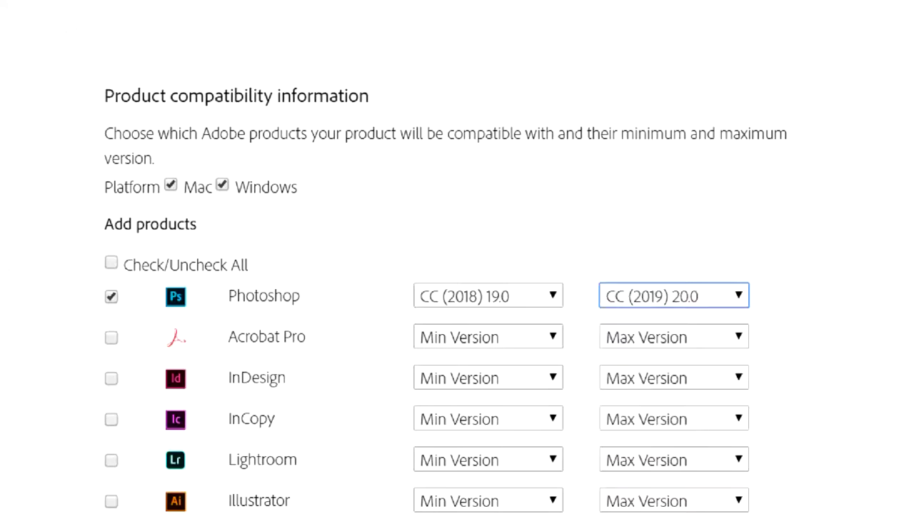
Attach Adobe Battle Card.pdf as the How to Sell guide.
scroll(678, 449, down, 7)
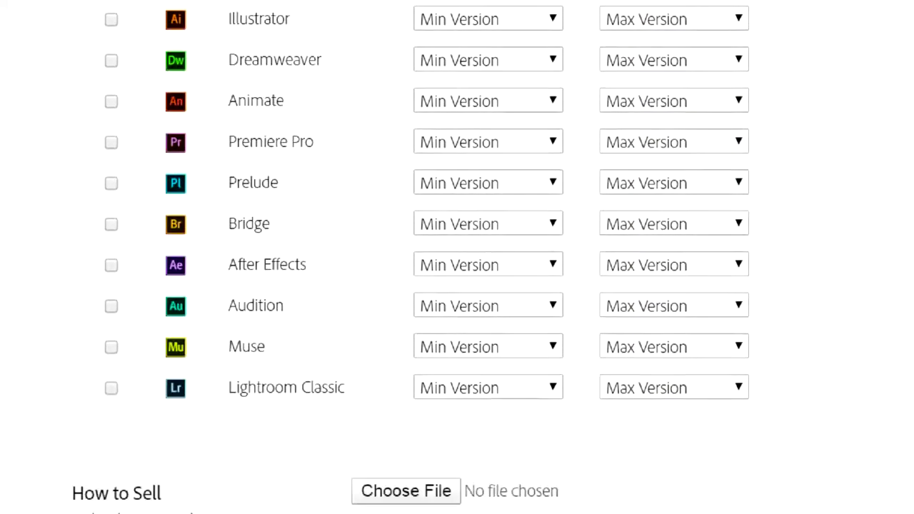
scroll(457, 257, down, 3)
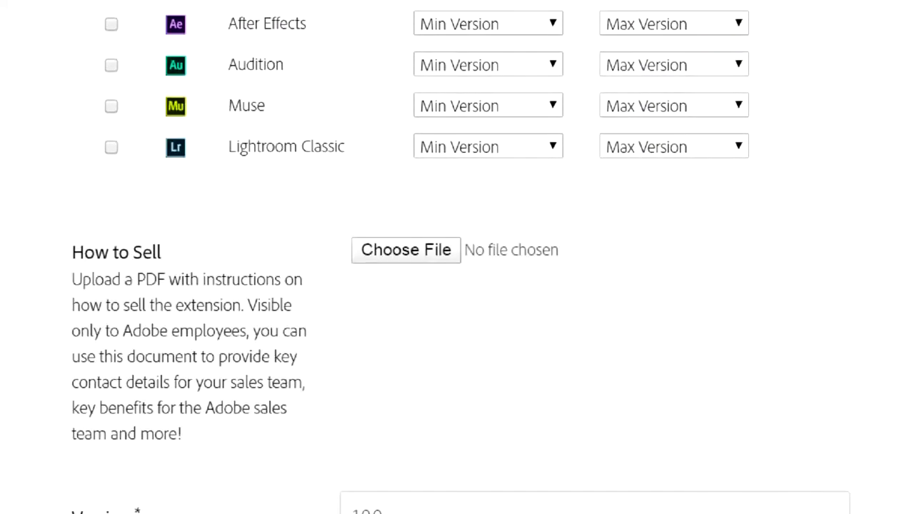
scroll(458, 257, down, 2)
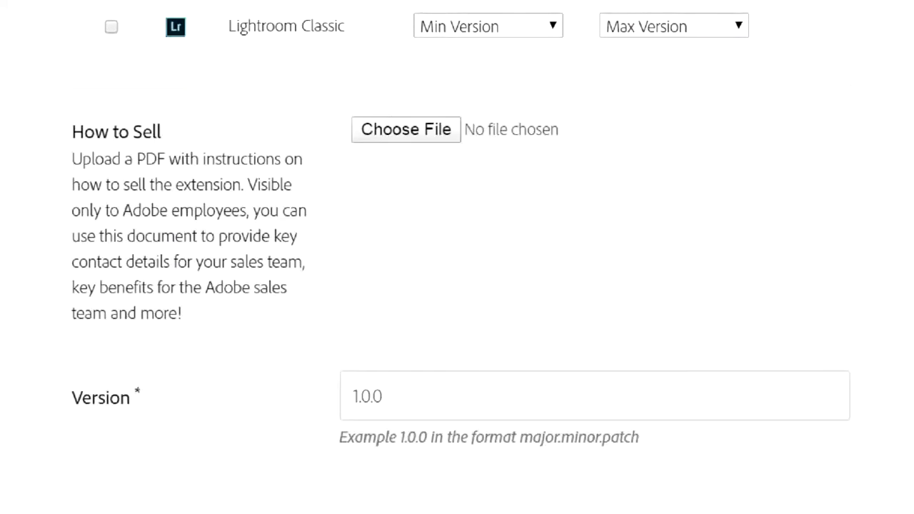
scroll(457, 257, down, 2)
scroll(457, 257, up, 2)
click(385, 142)
click(379, 138)
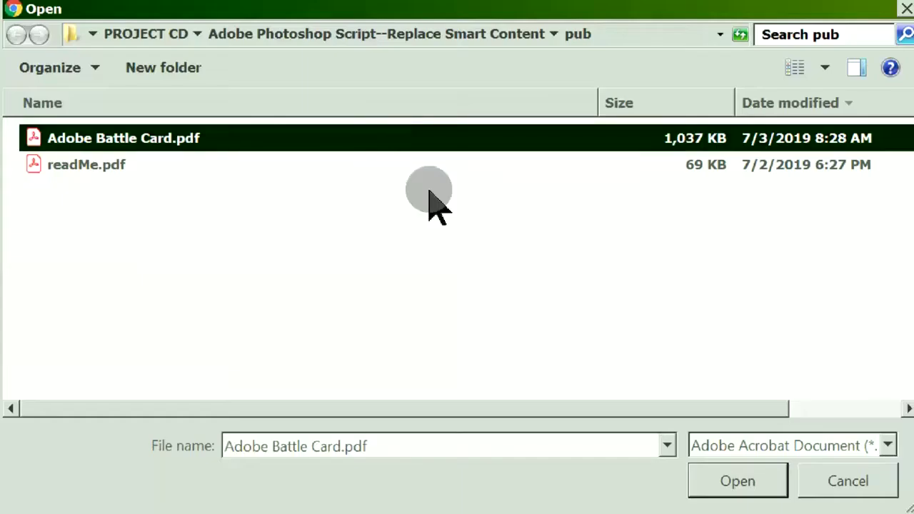
click(701, 494)
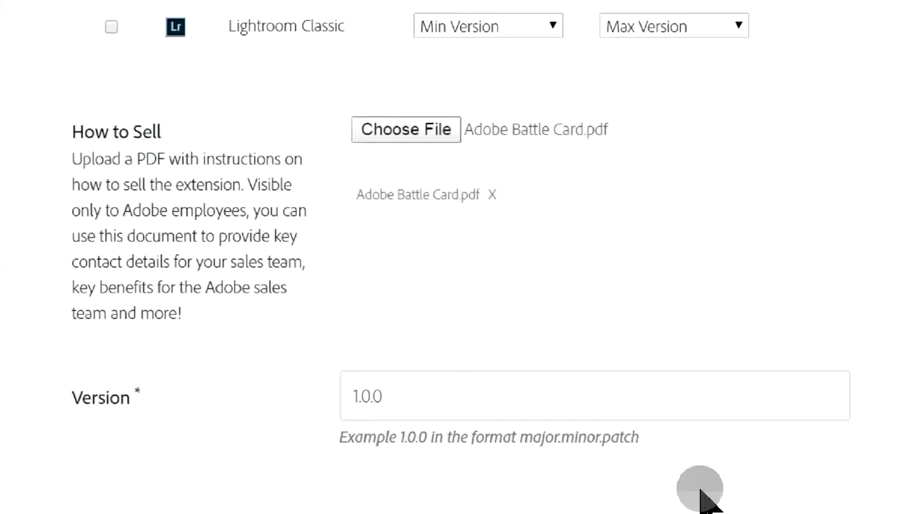
Change the version from 1.0.0 to 2.19.0612 and save the step.
scroll(700, 493, down, 3)
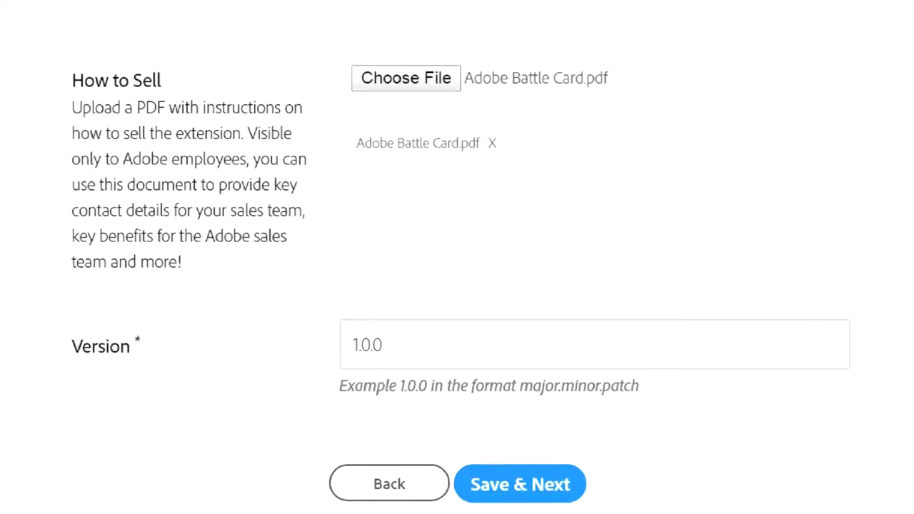
click(463, 310)
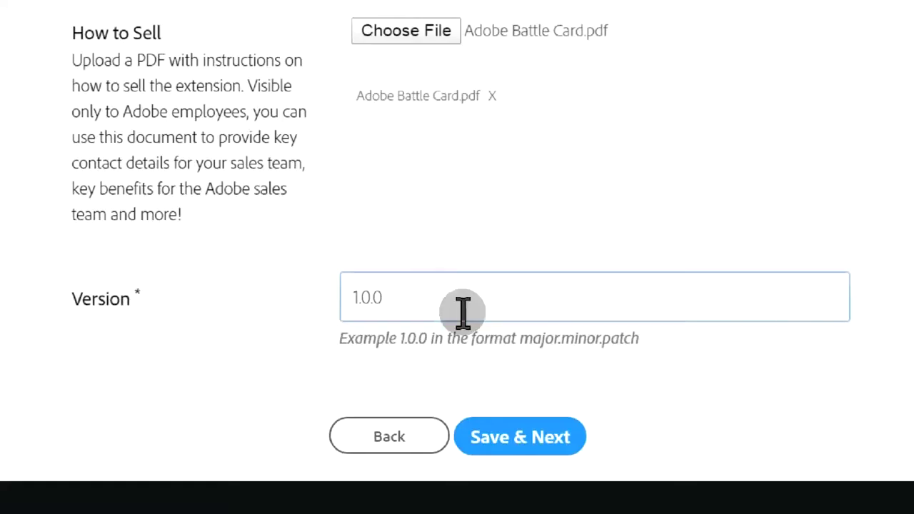
double_click(464, 310)
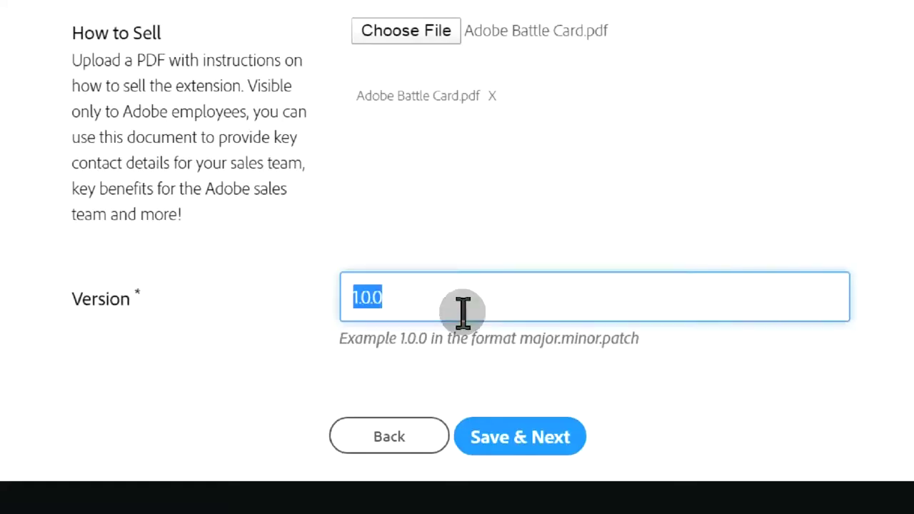
text(190612)
scroll(462, 321, down, 3)
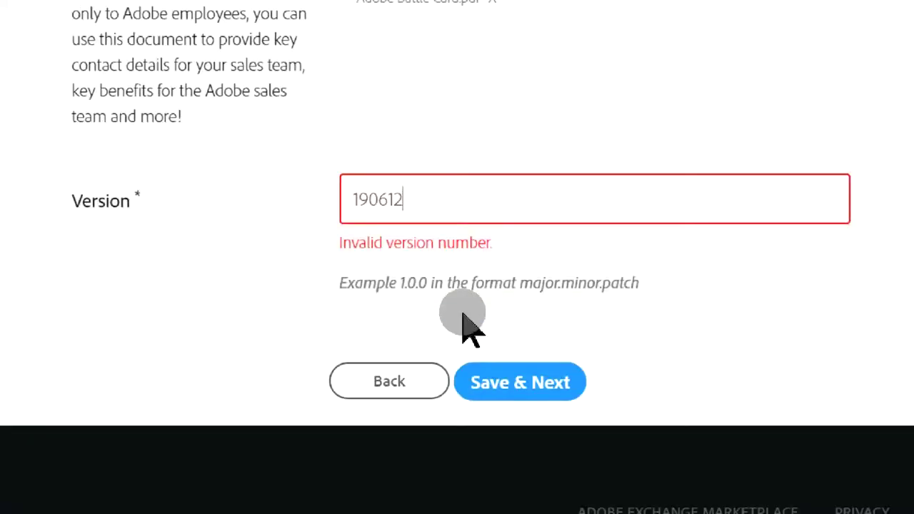
key(Home)
text(2.)
key(Right)
key(Right)
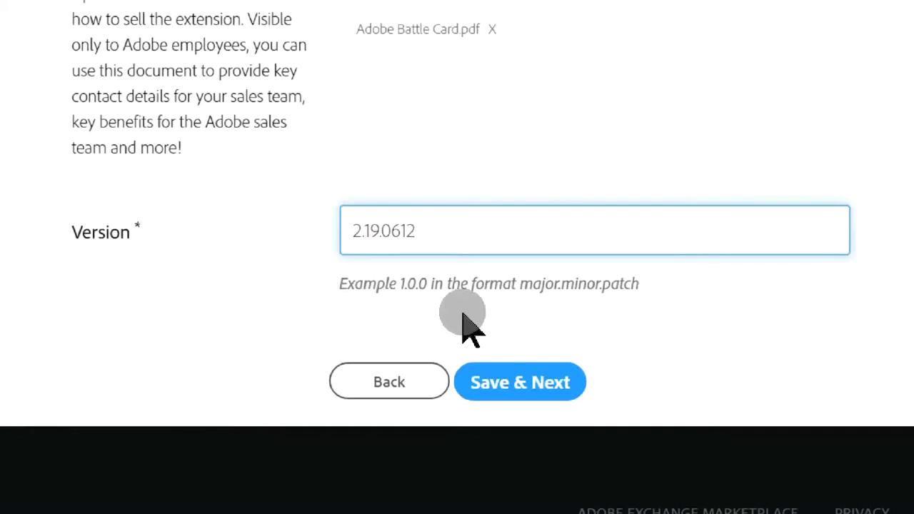
text(.)
click(523, 384)
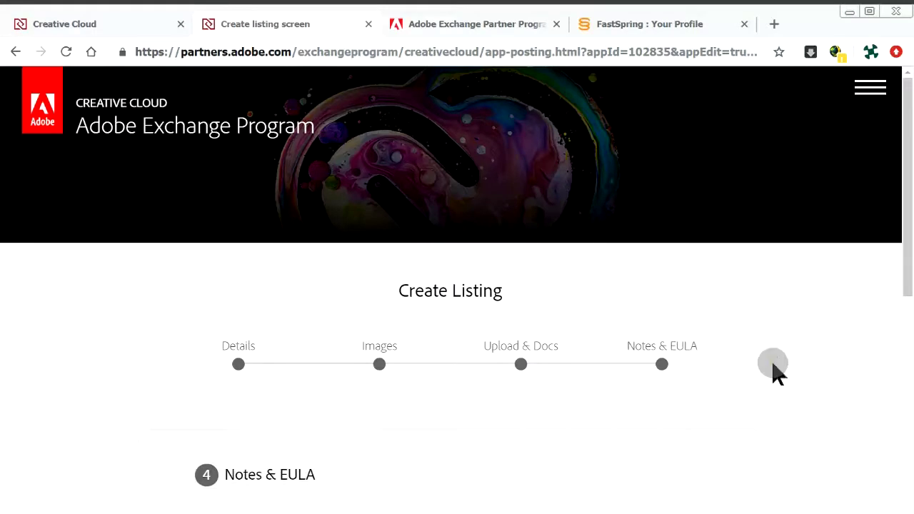
Paste the script-finding instructions into Where To Find It and the approver note, then save.
scroll(858, 370, down, 3)
scroll(857, 369, down, 1)
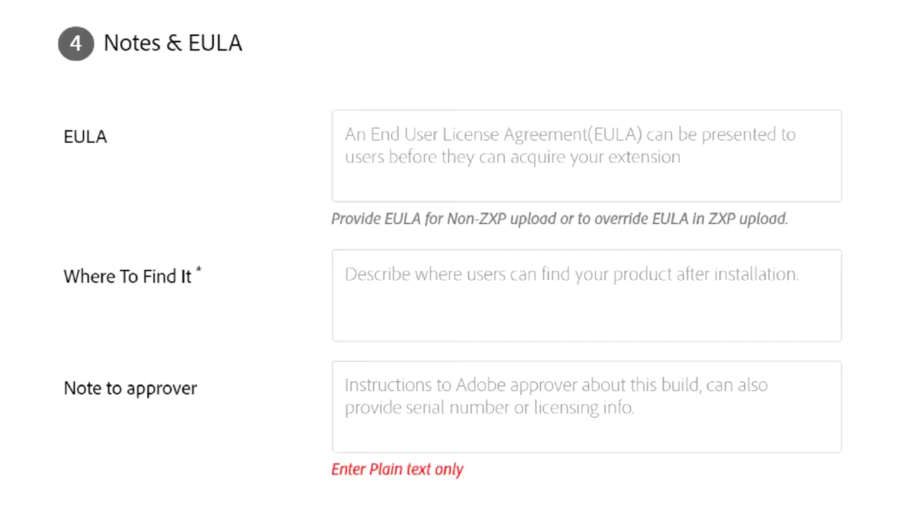
click(470, 317)
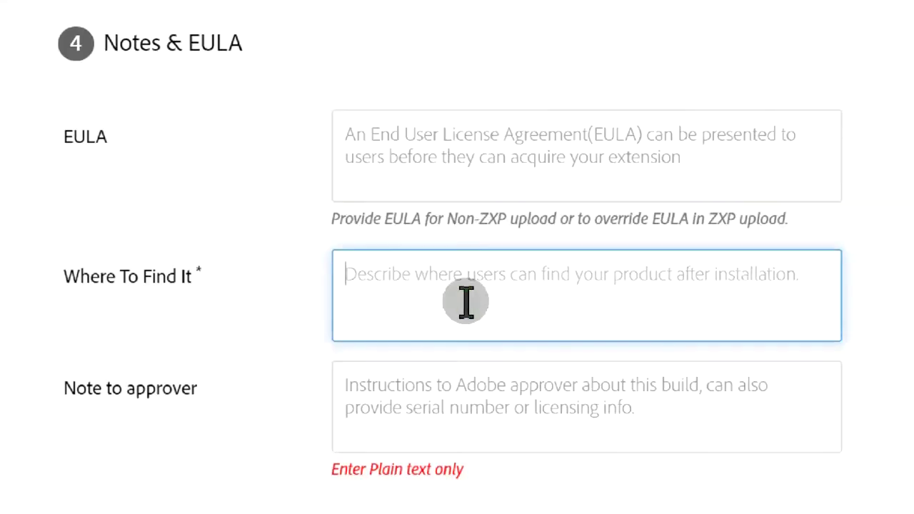
text(To access the script, select a smart layer and click on File > Export > Smart Layer Replace...)
click(728, 406)
key(ctrl+v)
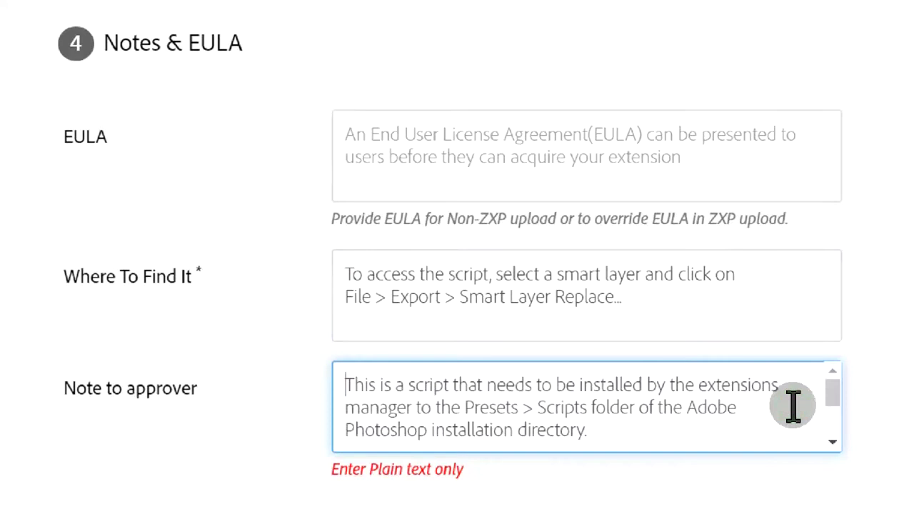
scroll(793, 406, down, 3)
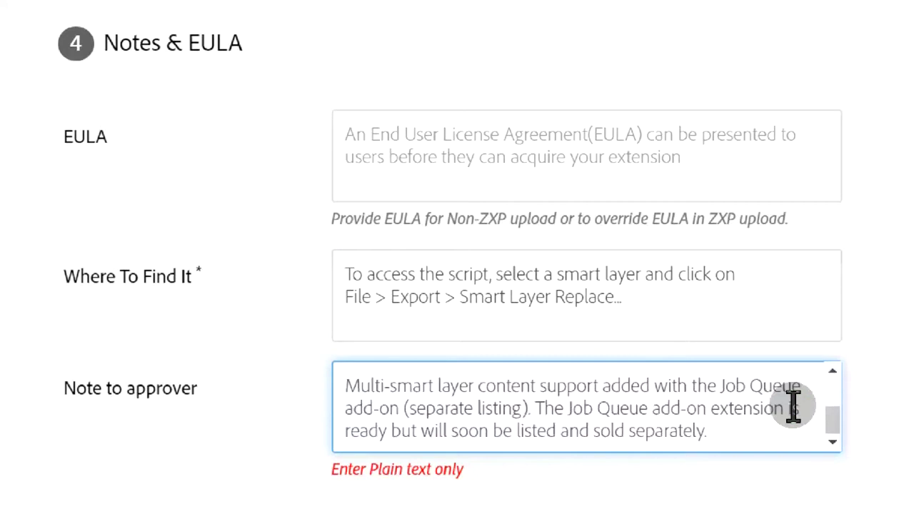
scroll(828, 407, down, 1)
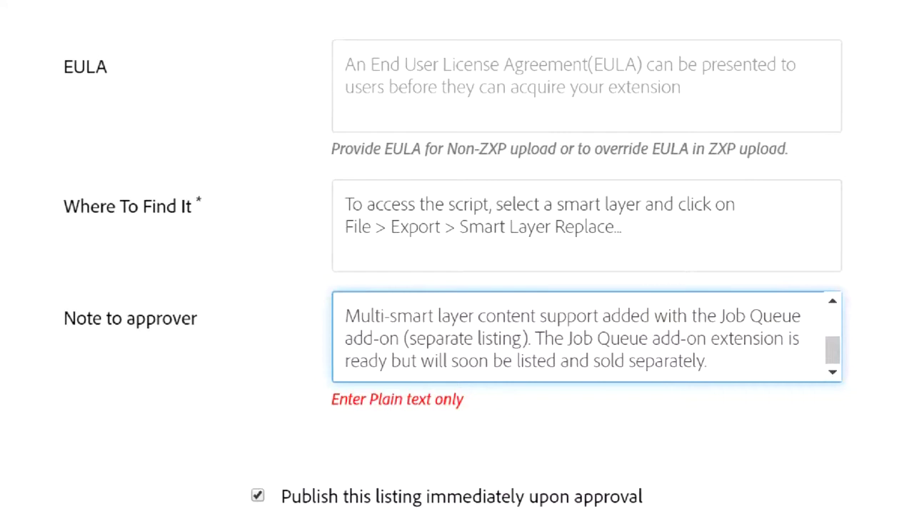
scroll(457, 285, down, 2)
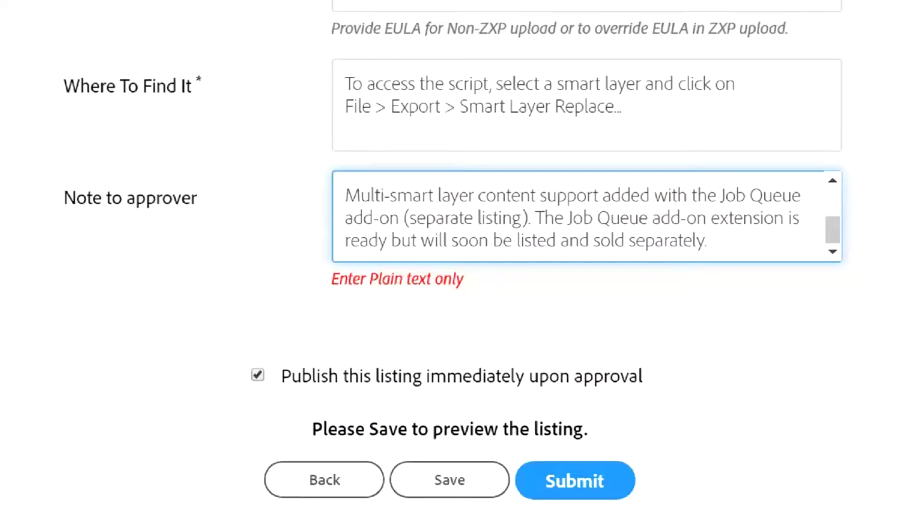
click(461, 487)
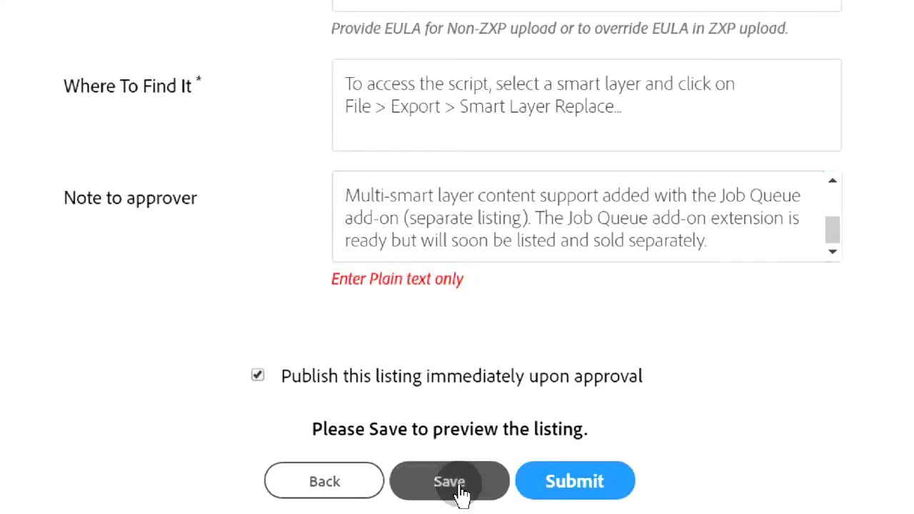
click(496, 496)
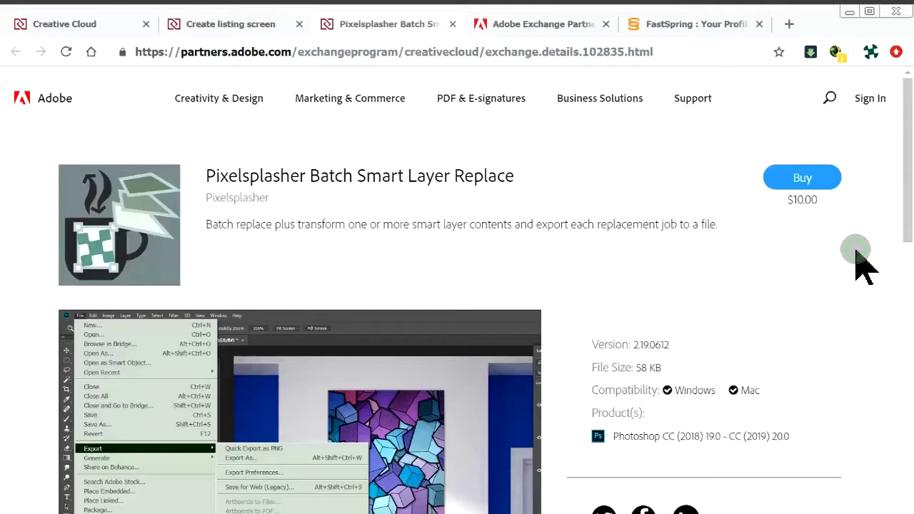
scroll(893, 257, down, 3)
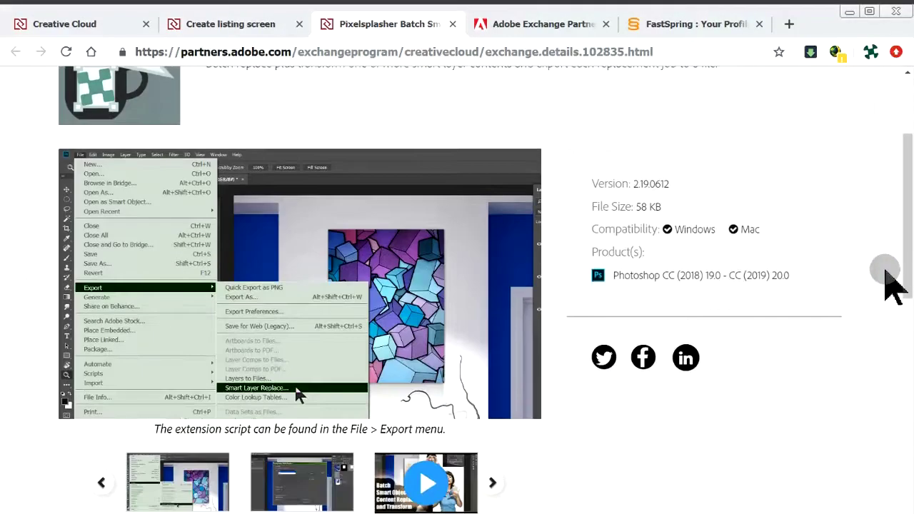
scroll(892, 286, down, 2)
scroll(893, 286, up, 2)
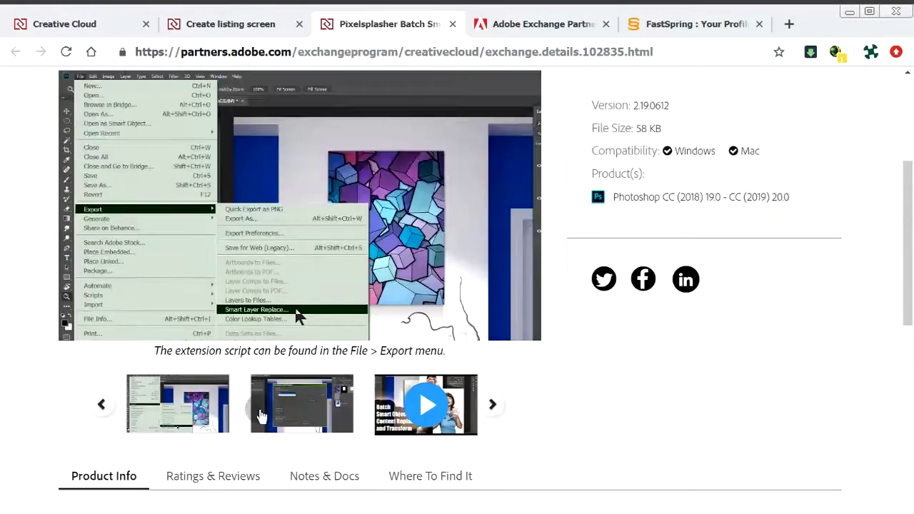
click(260, 409)
click(467, 424)
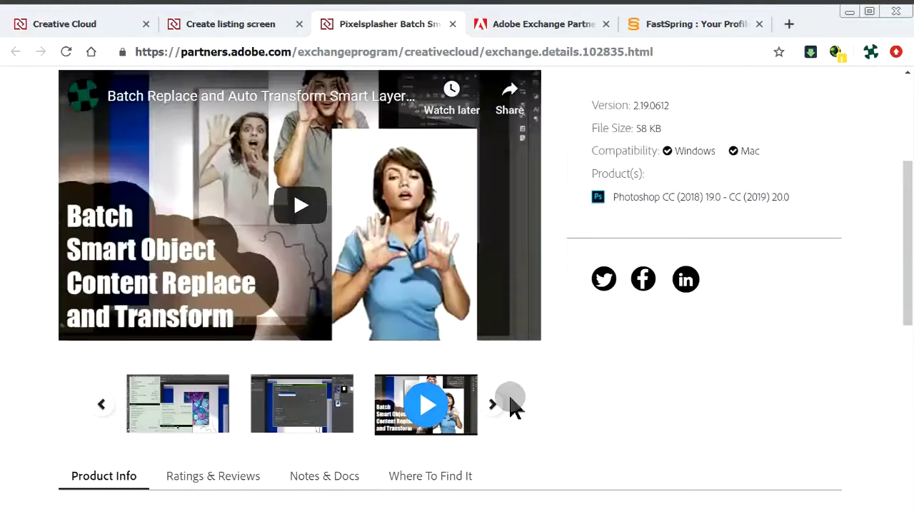
scroll(513, 405, down, 1)
scroll(512, 405, down, 4)
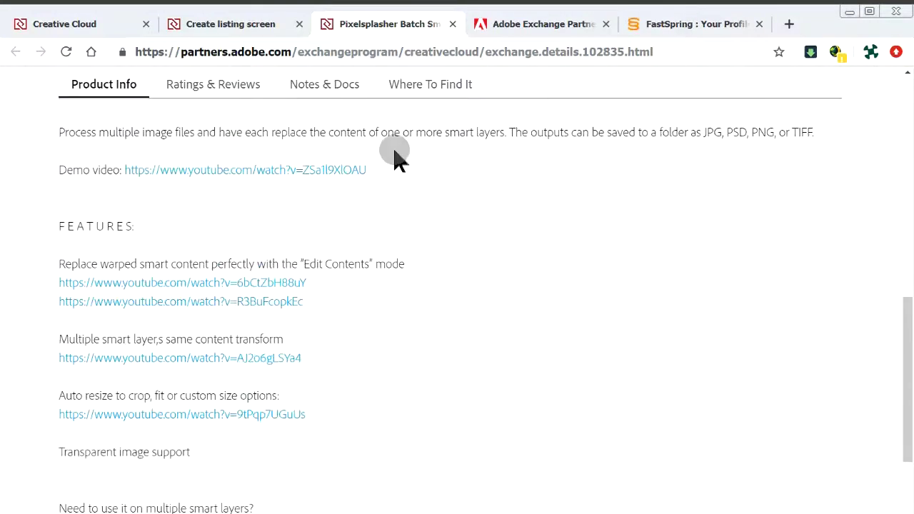
click(226, 79)
click(337, 295)
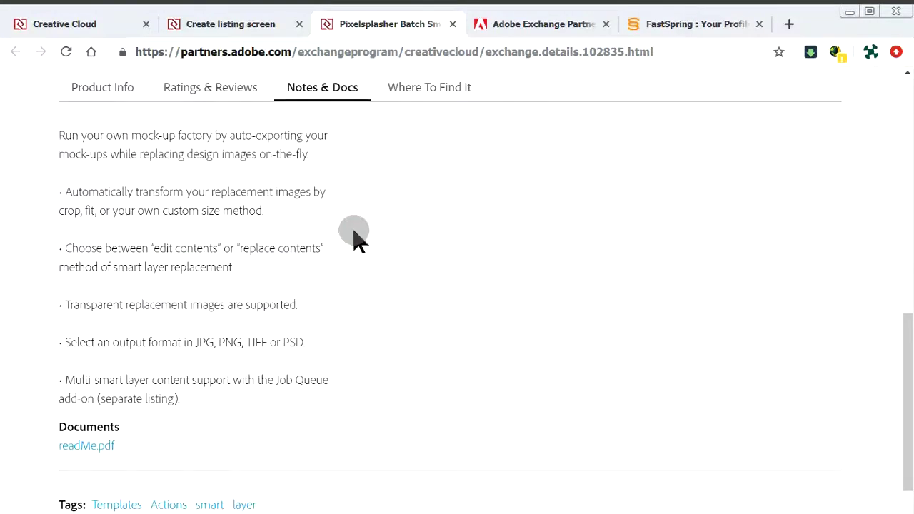
click(425, 92)
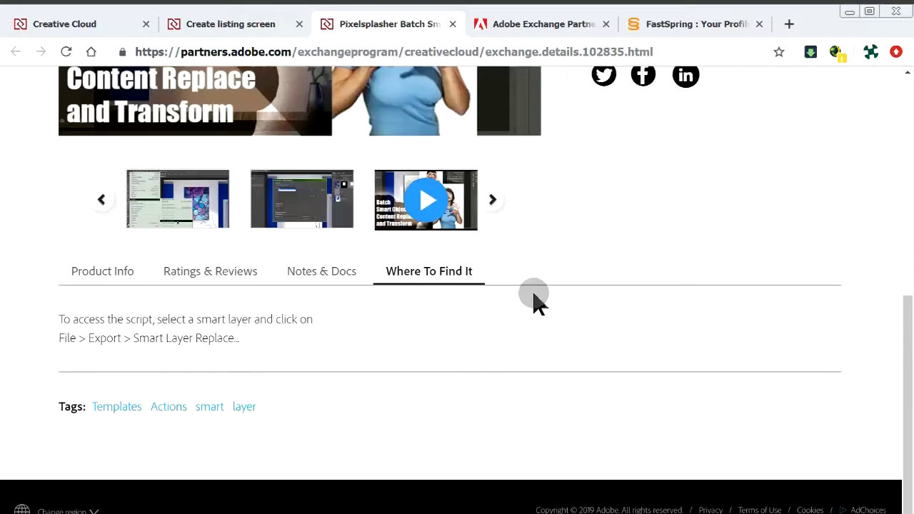
scroll(536, 300, up, 6)
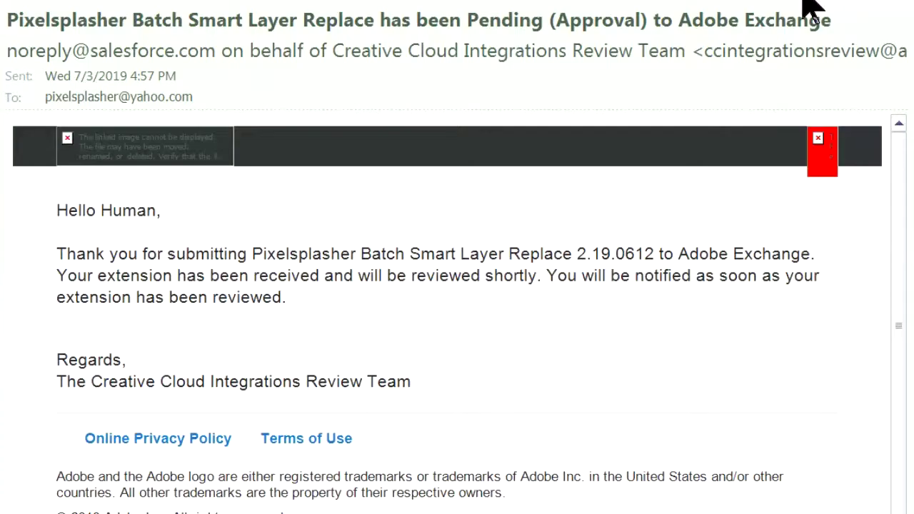
Open the later 'has been Rejected to Adobe Exchange' email in the inbox.
click(904, 245)
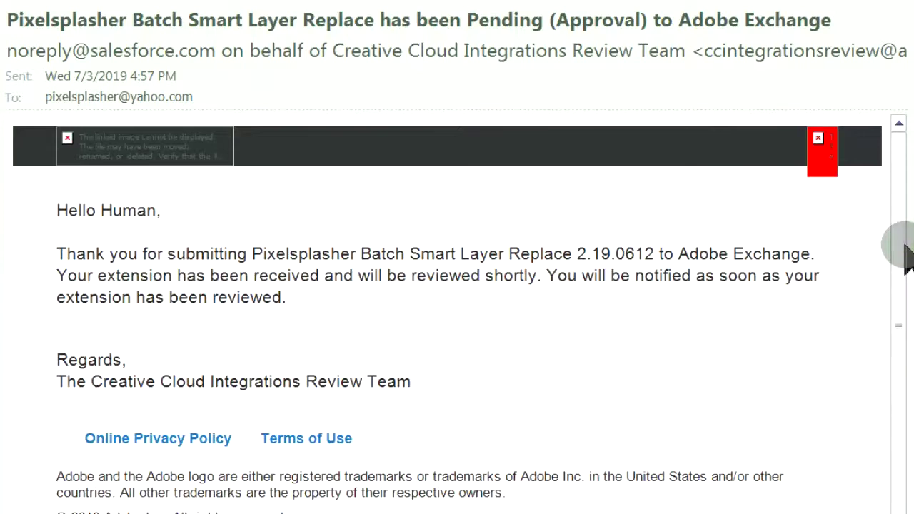
scroll(904, 245, down, 1)
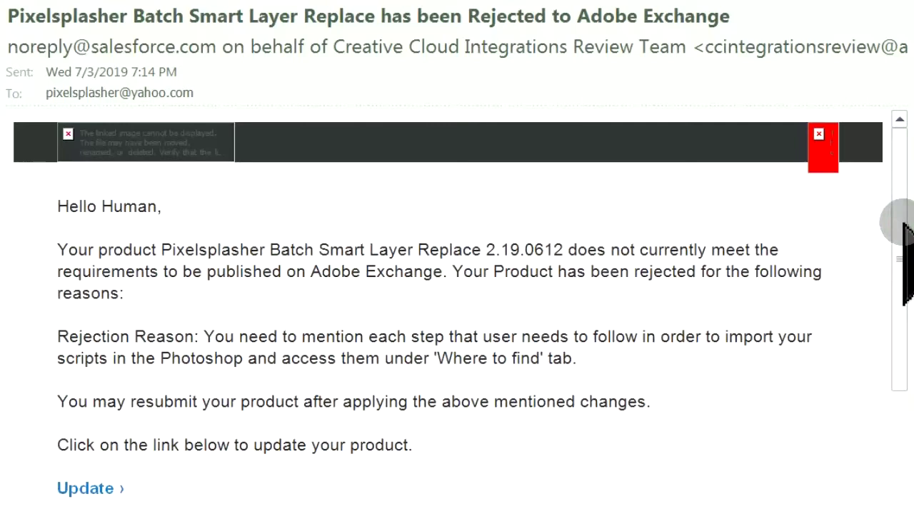
Read the rejection reason about 'Where to find' steps and follow the Update link.
scroll(904, 225, down, 1)
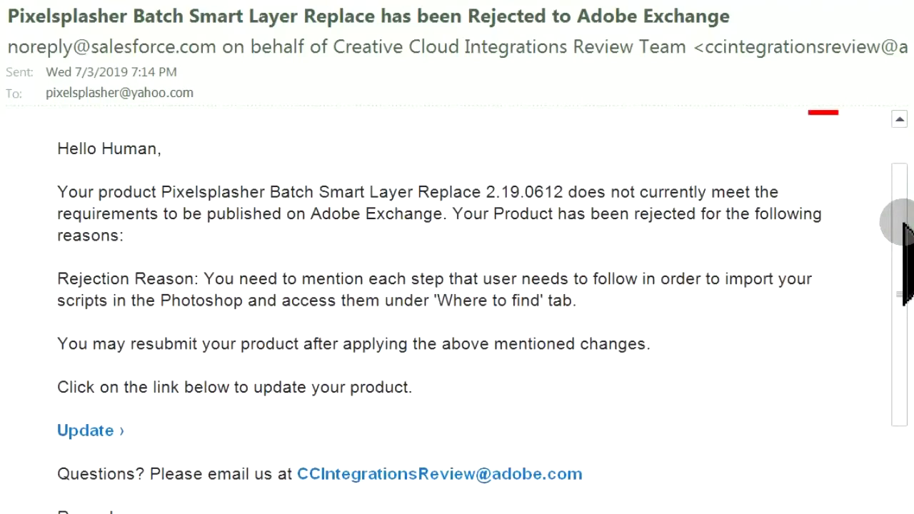
scroll(904, 225, down, 1)
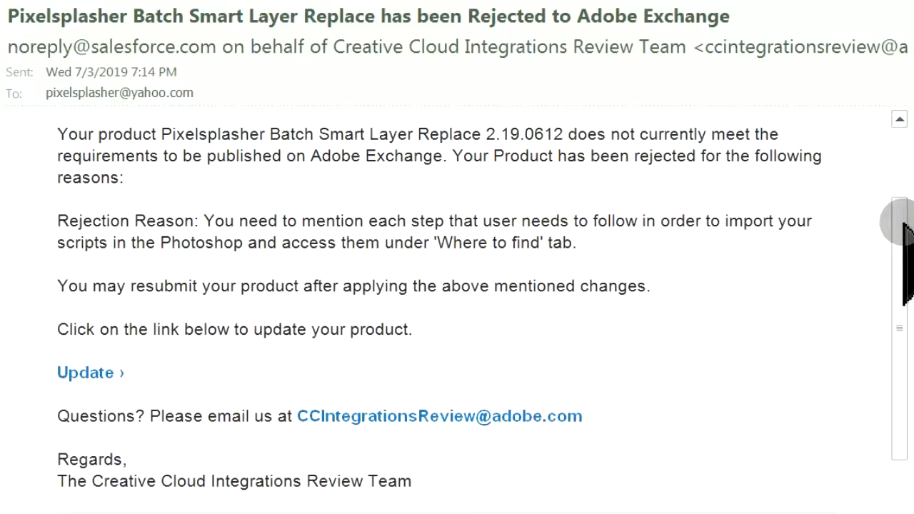
scroll(904, 226, down, 1)
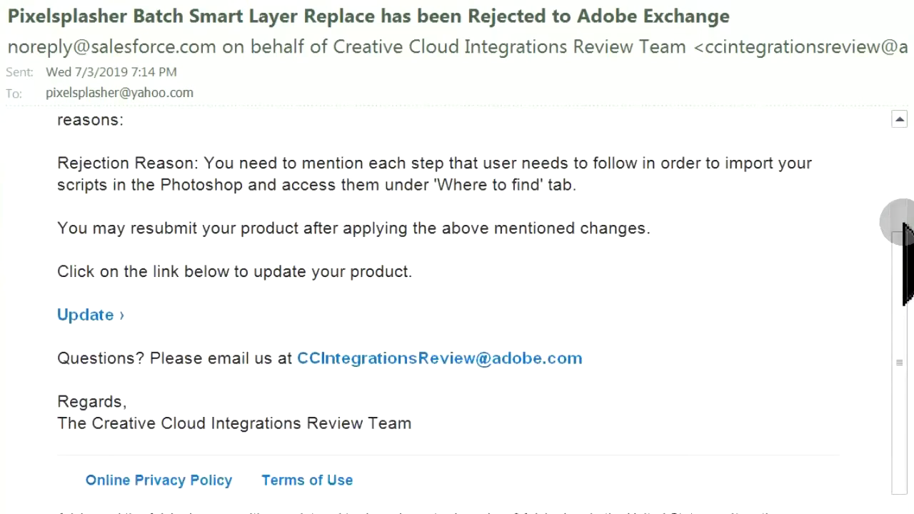
scroll(904, 225, down, 1)
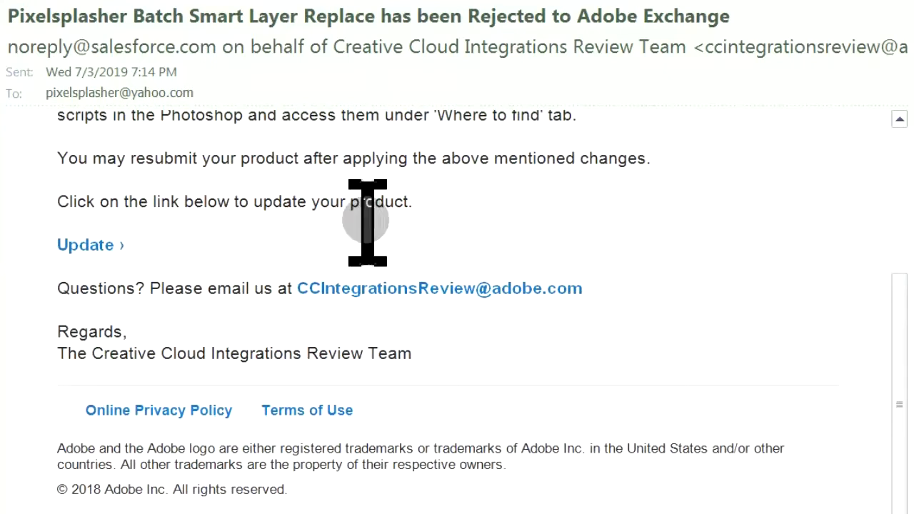
click(105, 249)
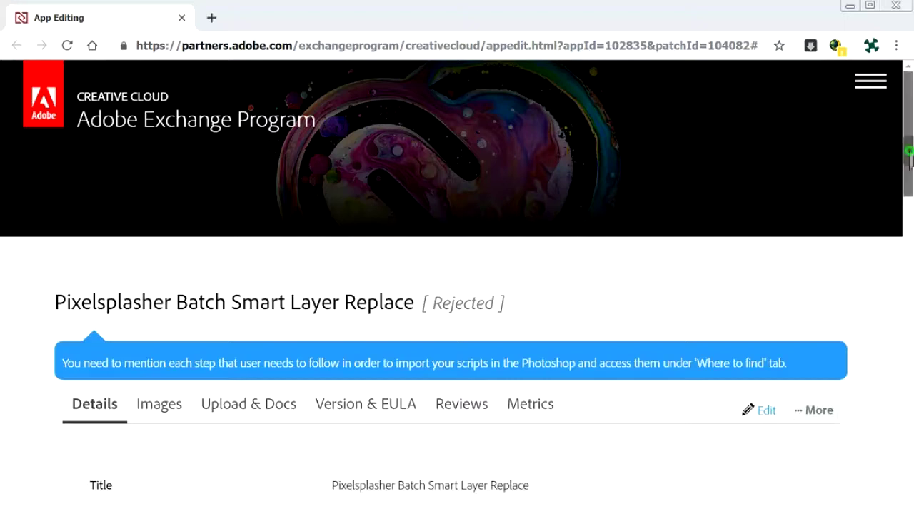
Choose Edit on the Details tab of the rejected listing's App Editing page.
scroll(891, 205, down, 3)
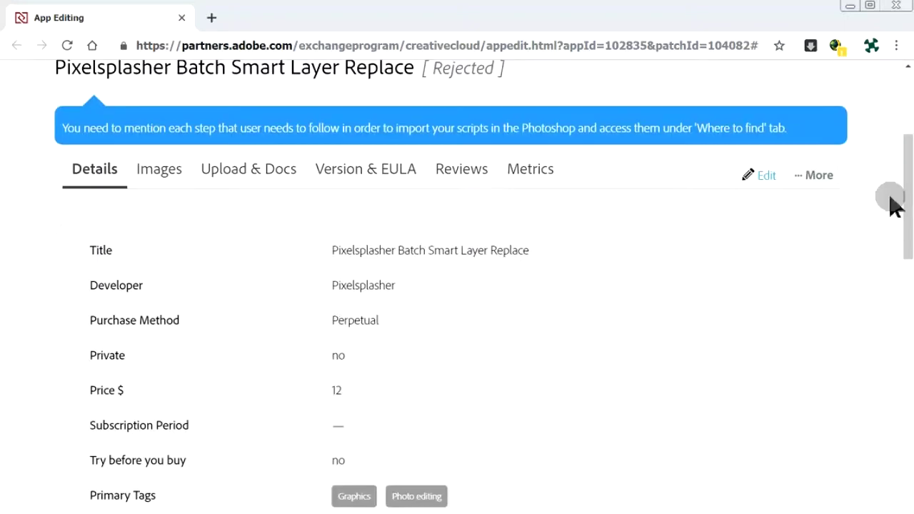
click(766, 179)
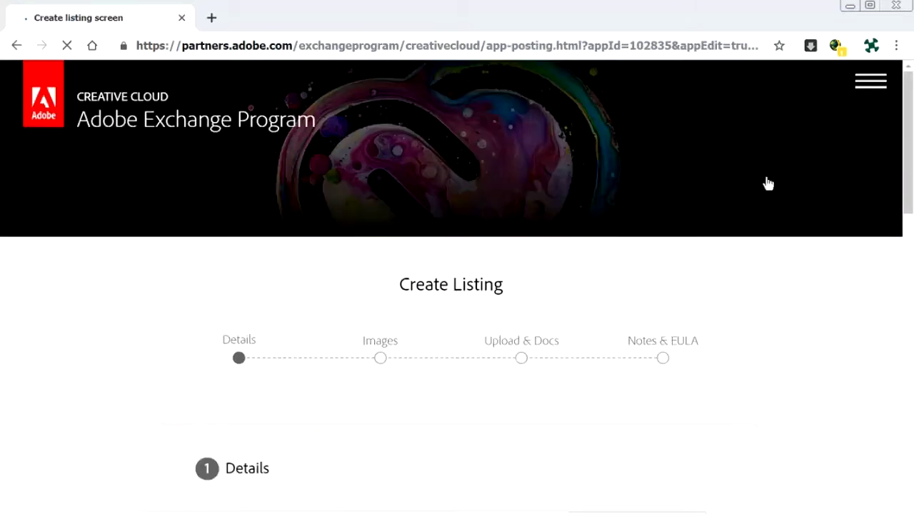
Re-save Details and Images unchanged and reach Upload & Docs with the 190612.zxp still attached.
click(904, 205)
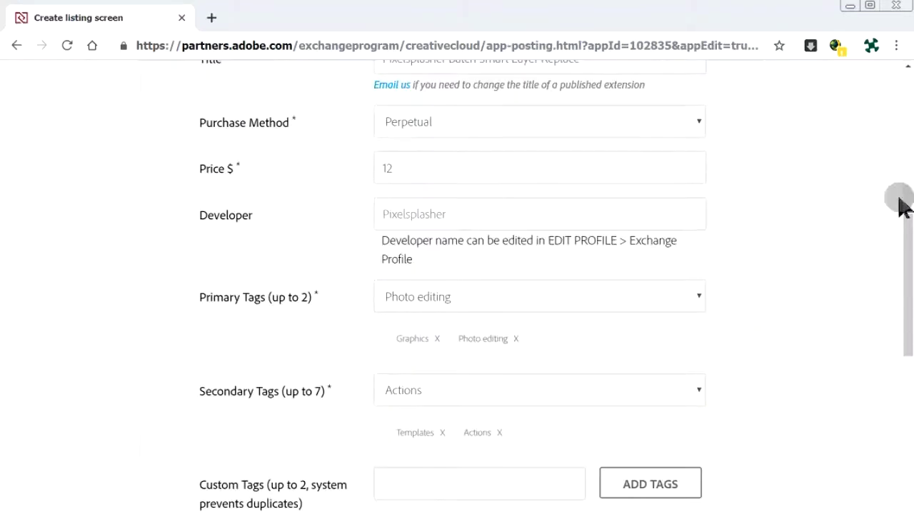
scroll(902, 204, down, 7)
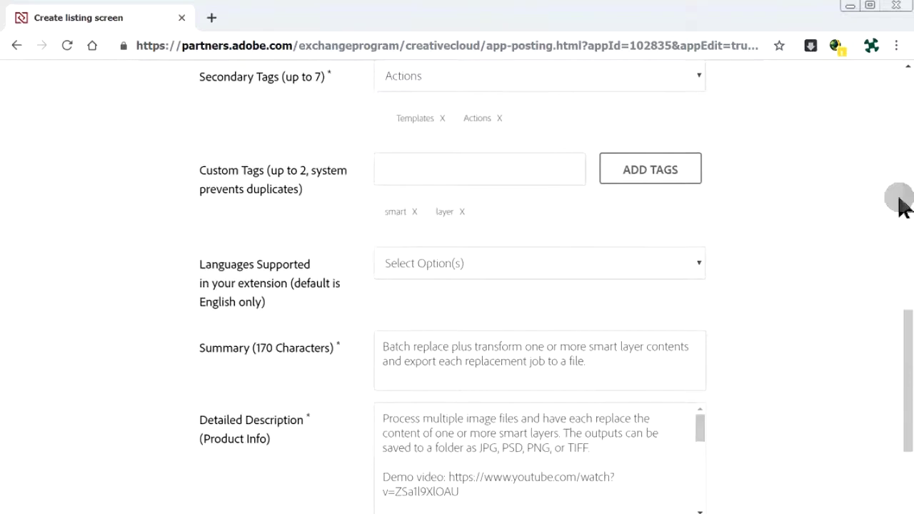
click(487, 421)
scroll(486, 429, down, 9)
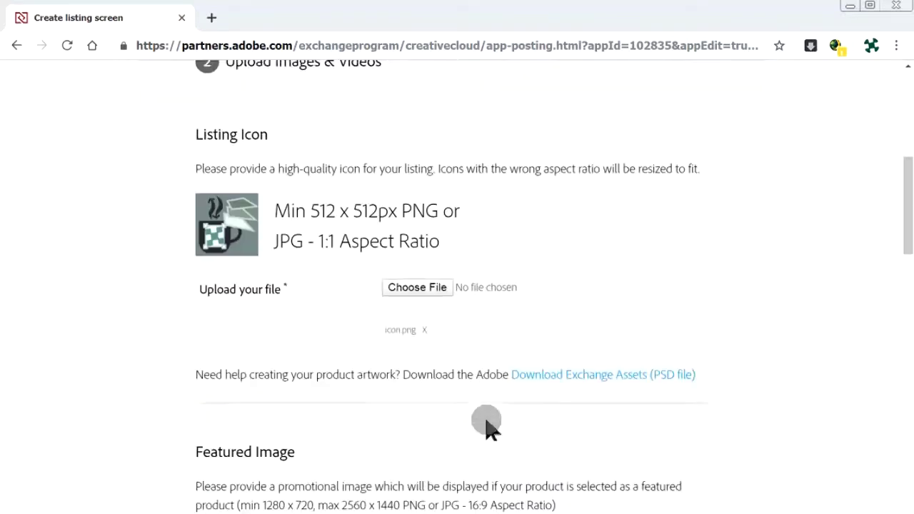
scroll(488, 429, down, 12)
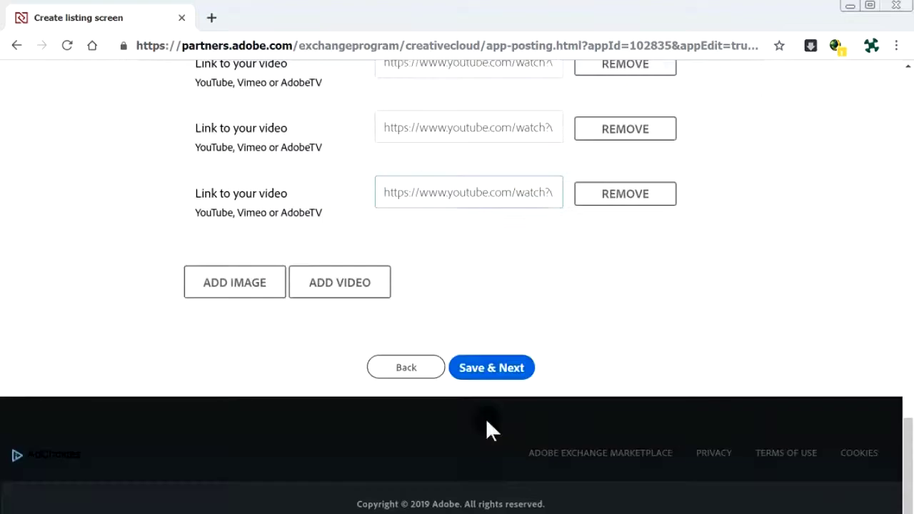
click(493, 368)
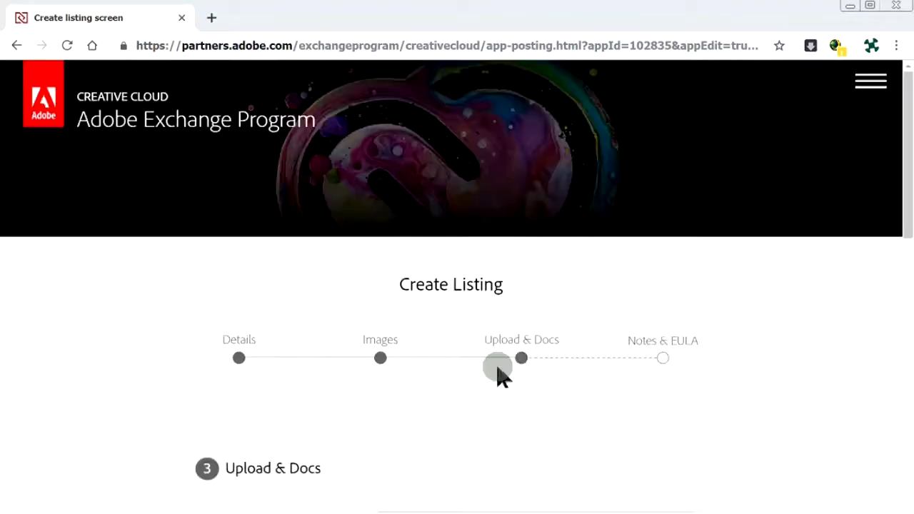
scroll(498, 371, down, 7)
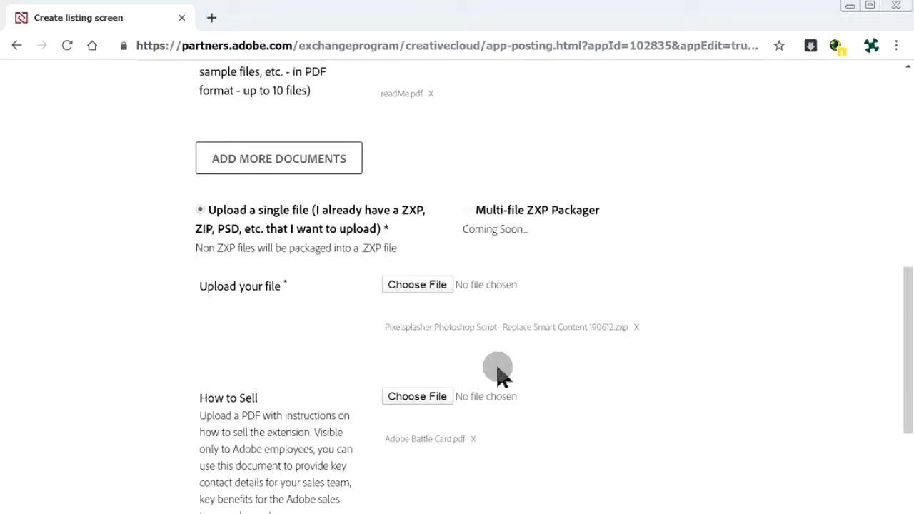
click(498, 368)
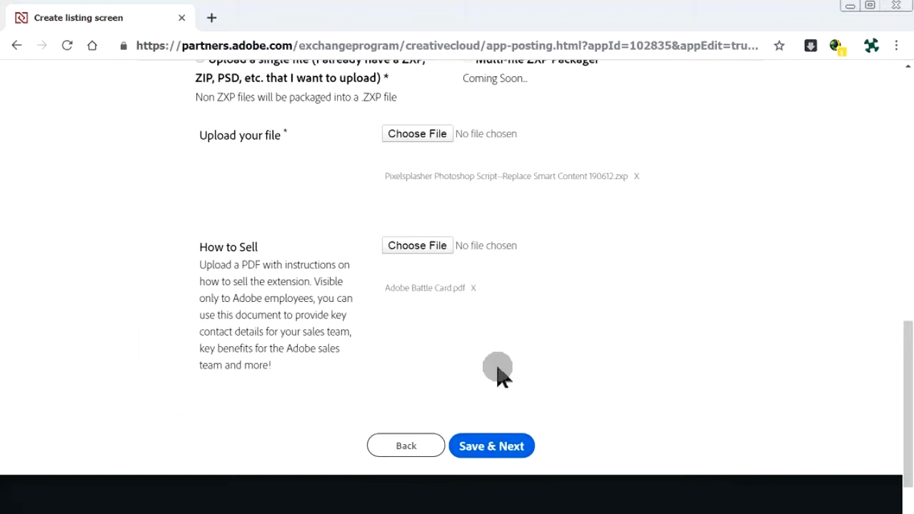
Save the uploads and paste the detailed step-by-step install instructions into Where To Find It.
click(518, 447)
scroll(515, 442, down, 3)
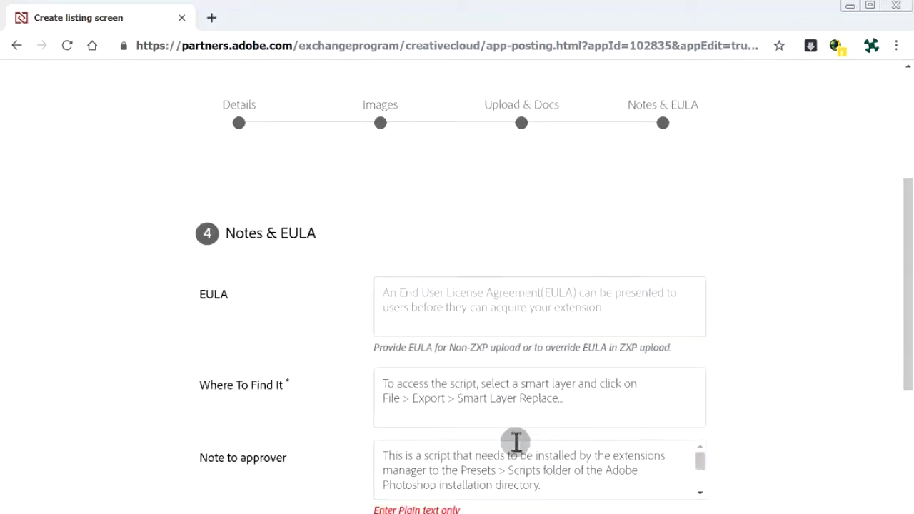
click(402, 391)
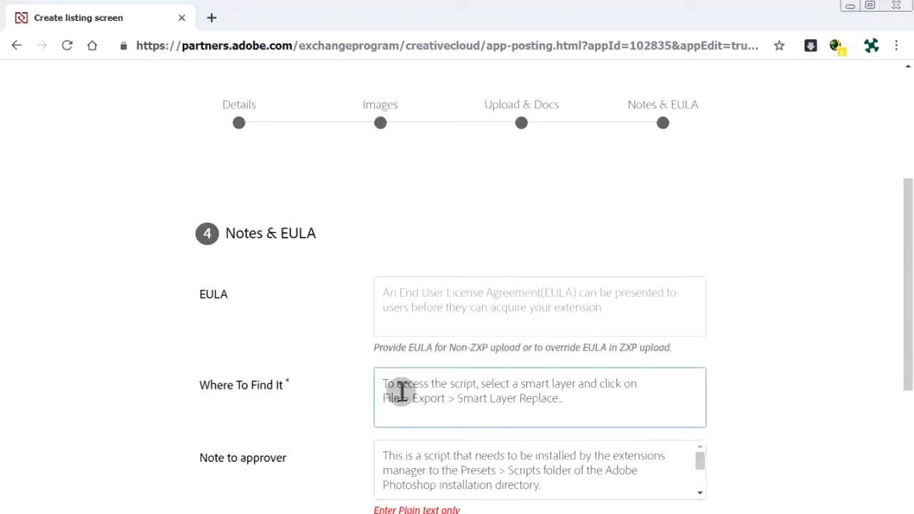
scroll(387, 384, down, 3)
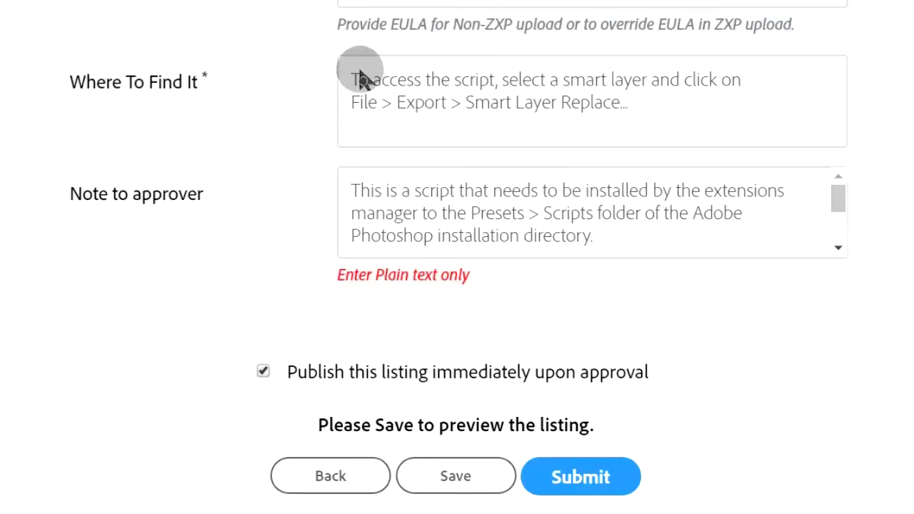
click(349, 86)
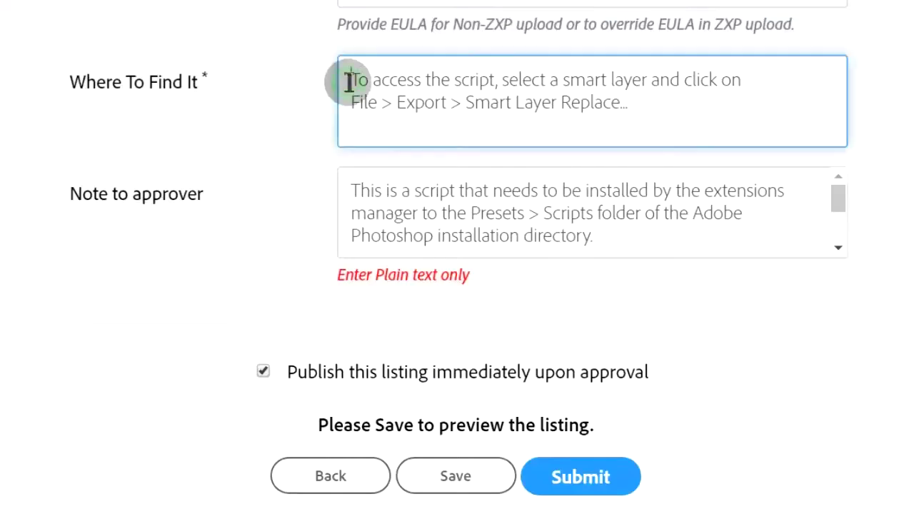
key(ctrl+v)
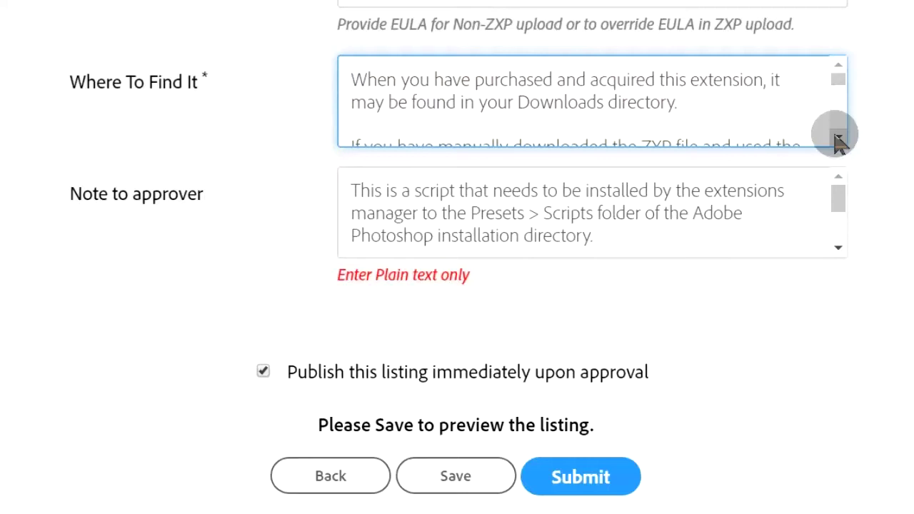
Scroll through the pasted instructions down to File > Export > Smart Layer Replace and save the listing.
click(839, 139)
click(837, 136)
click(838, 136)
click(838, 64)
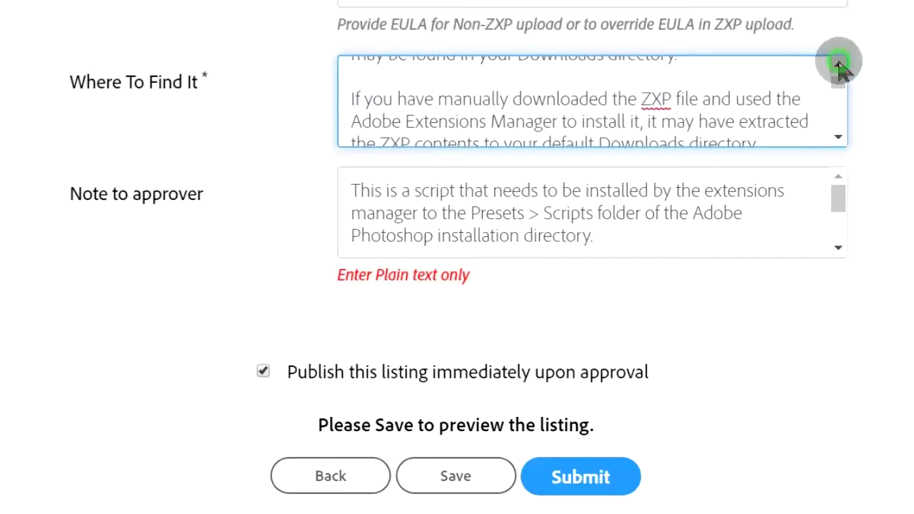
click(838, 138)
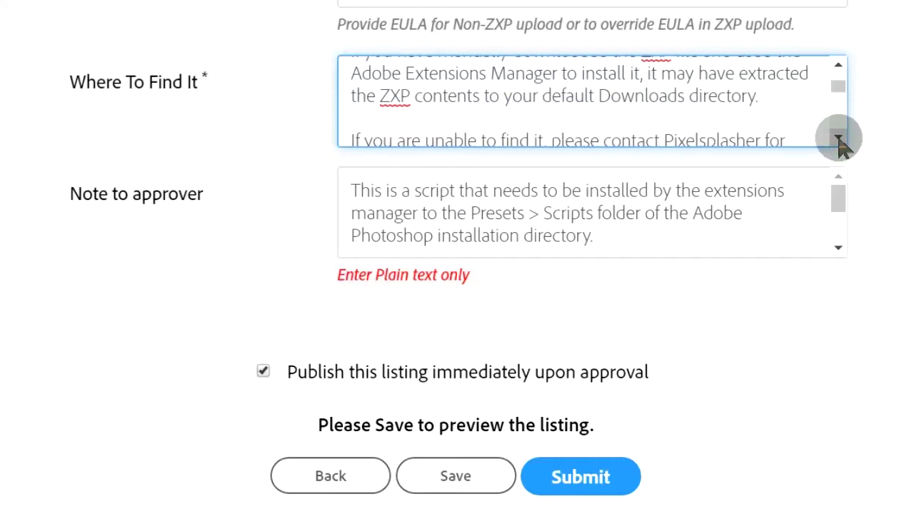
click(838, 138)
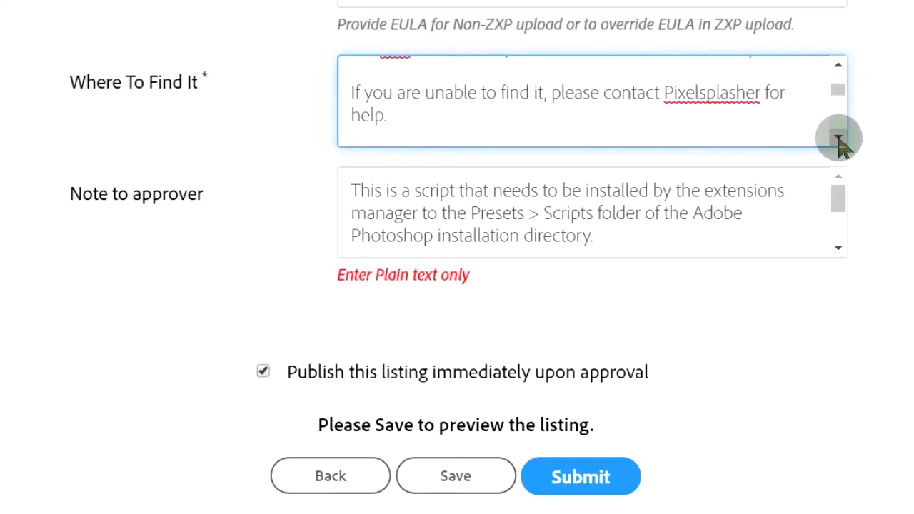
click(839, 139)
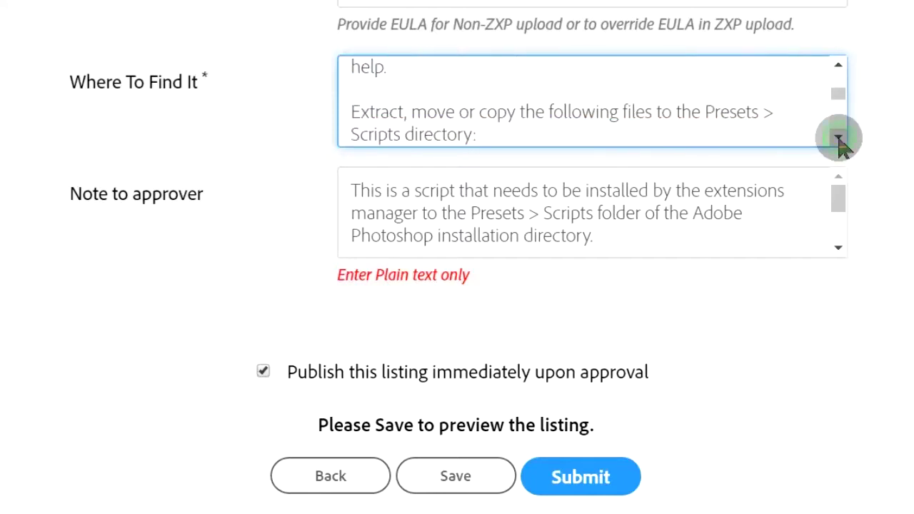
click(838, 138)
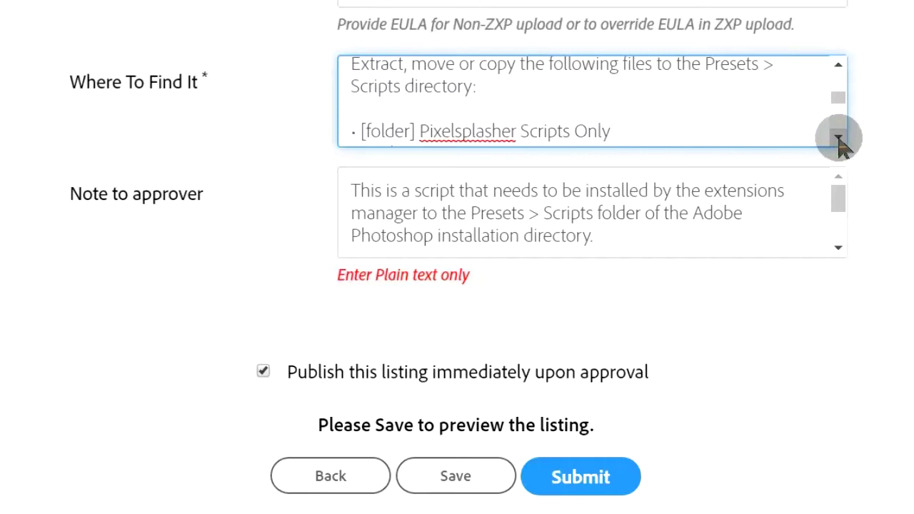
click(838, 138)
click(838, 138)
click(838, 138)
click(839, 139)
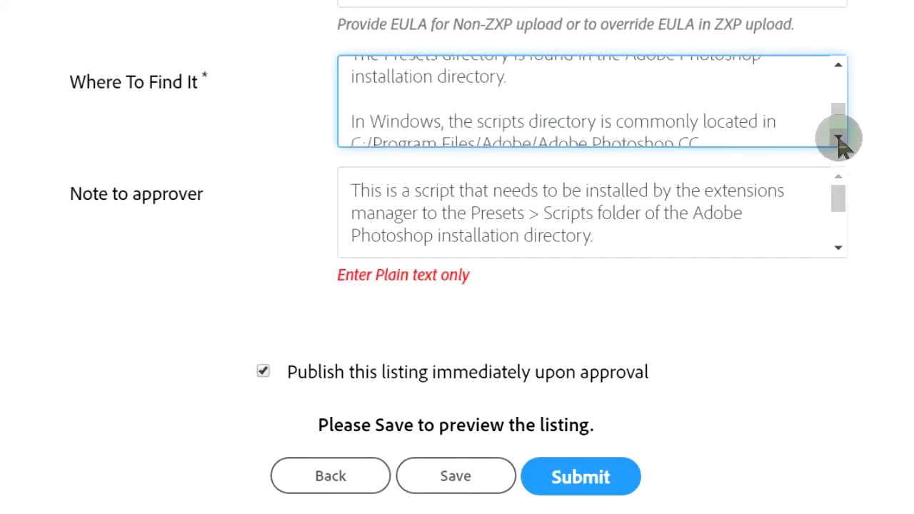
click(838, 139)
click(838, 138)
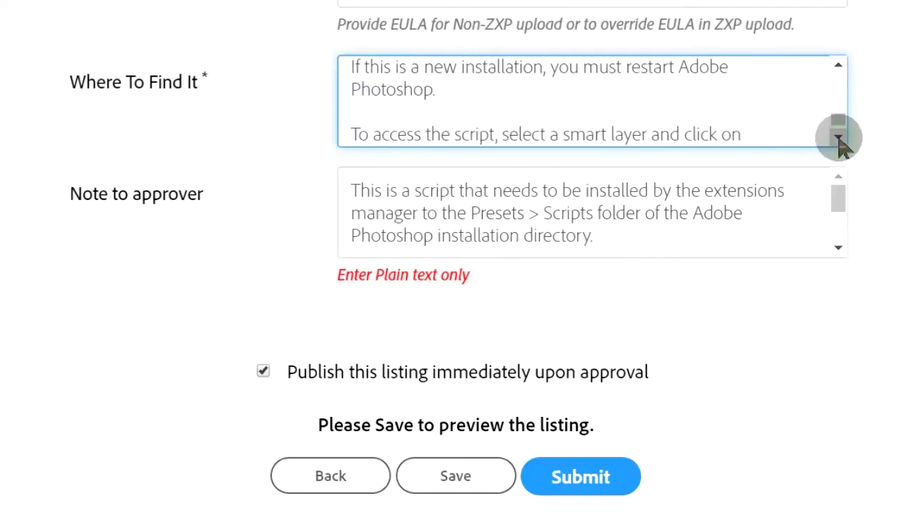
click(838, 138)
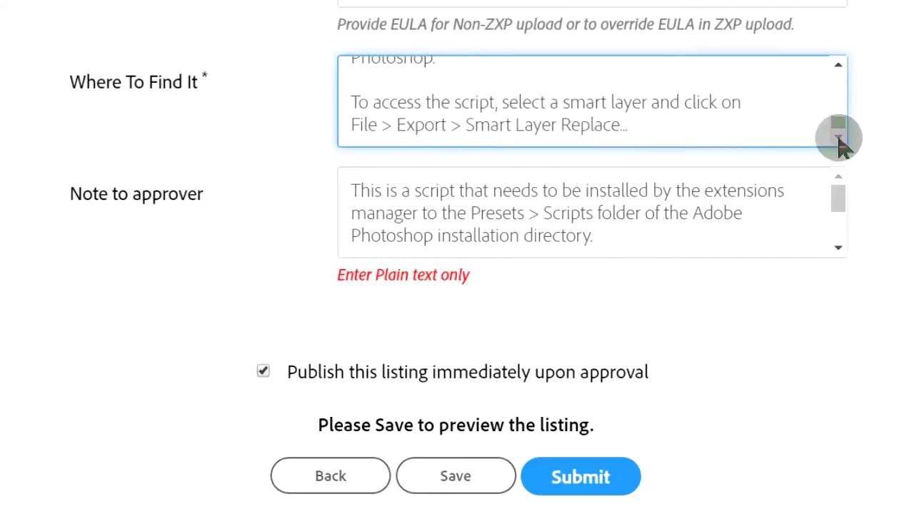
click(473, 484)
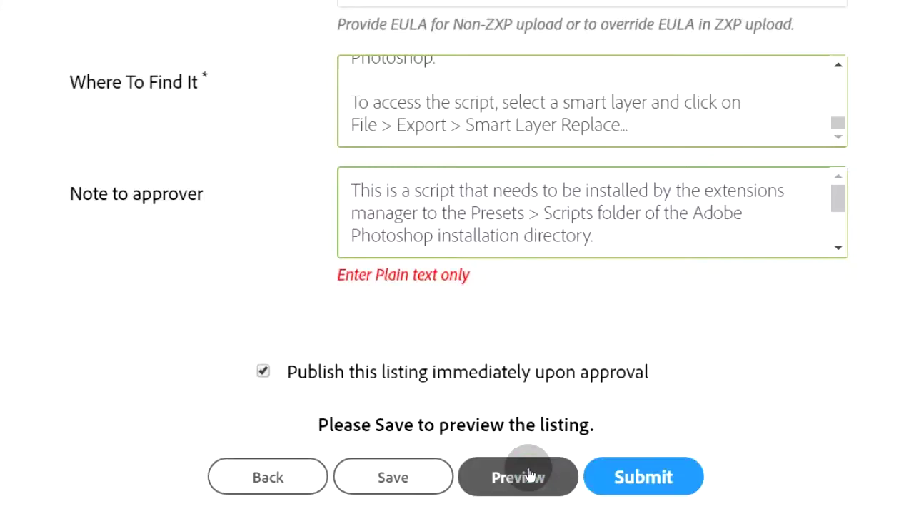
Preview the listing in a new tab and read its Where To Find It installation instructions.
click(527, 474)
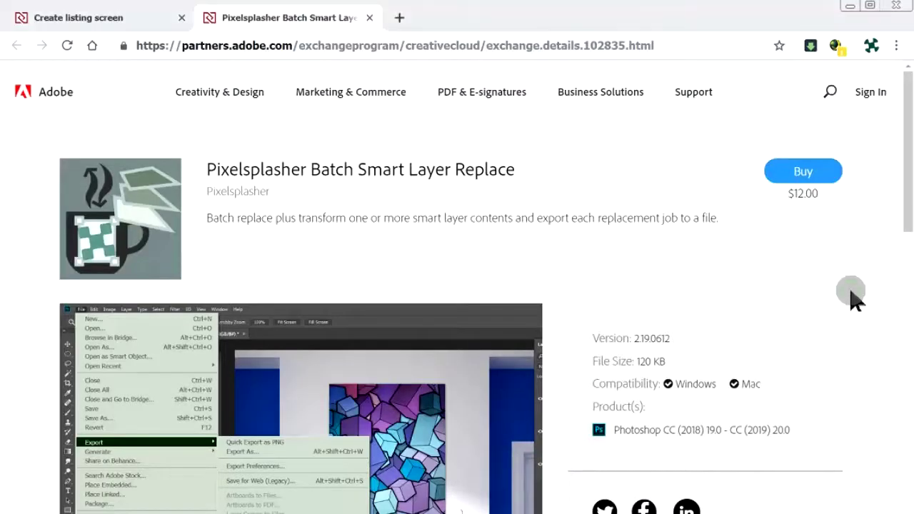
scroll(852, 300, down, 3)
scroll(852, 300, down, 4)
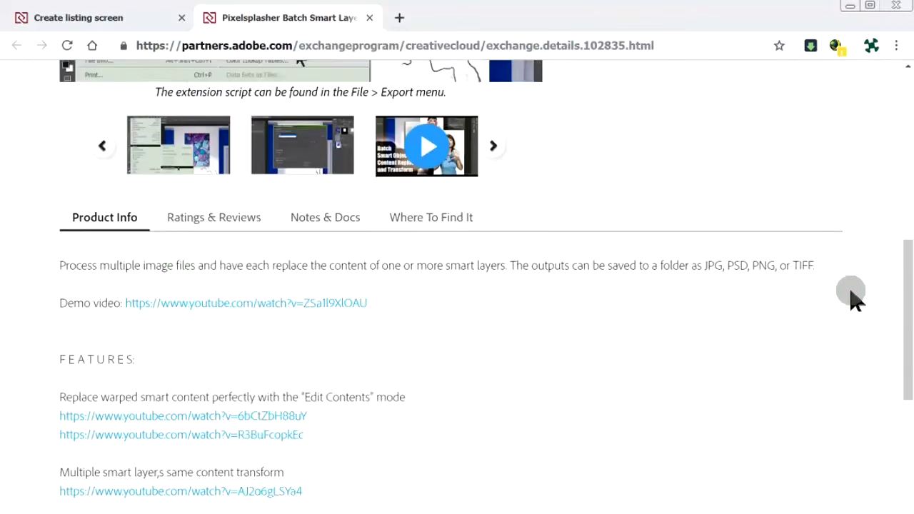
click(463, 163)
scroll(462, 163, down, 1)
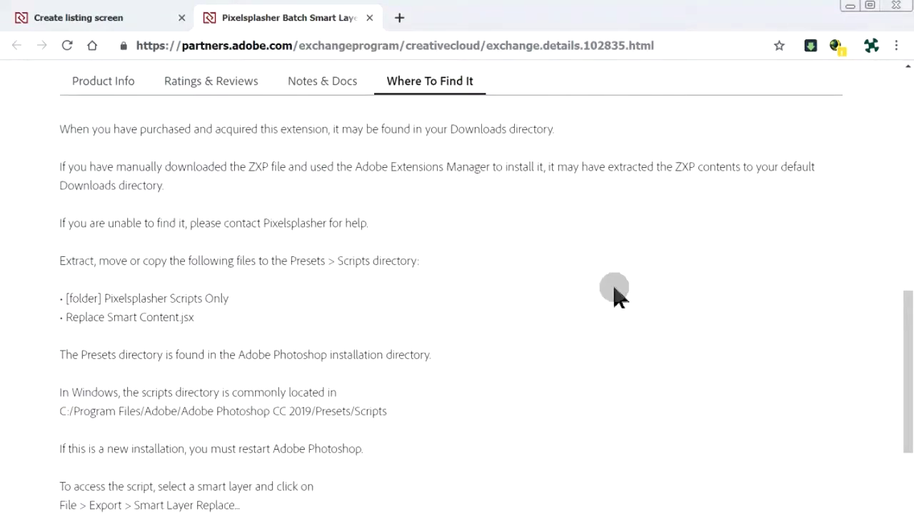
scroll(614, 293, down, 1)
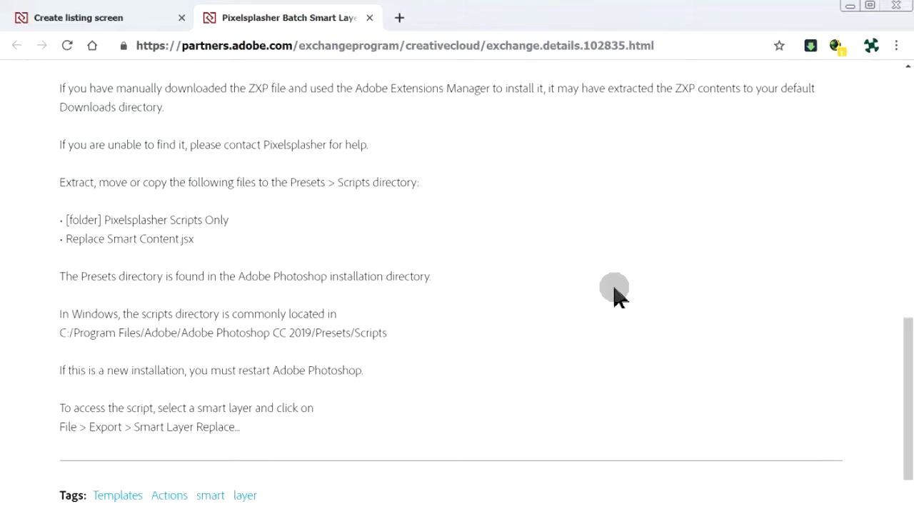
Return to the Create listing form and submit the listing for Adobe's review.
click(145, 23)
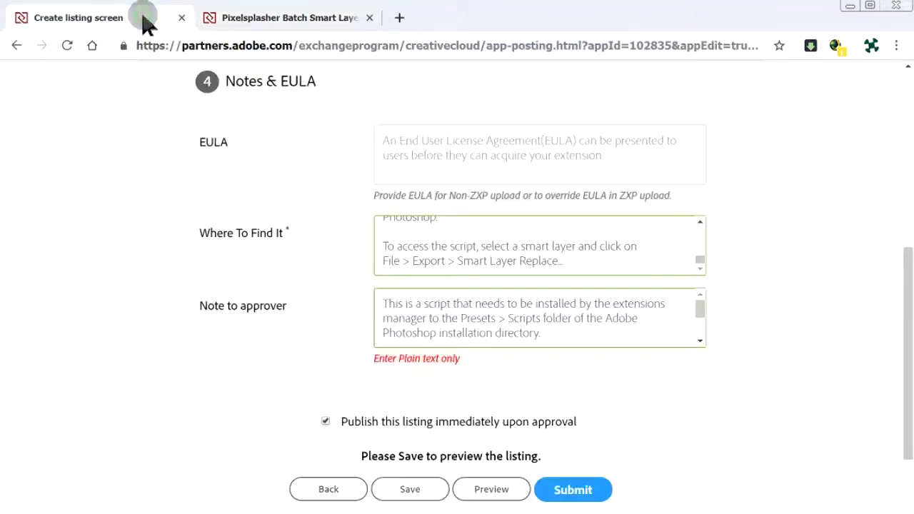
click(610, 492)
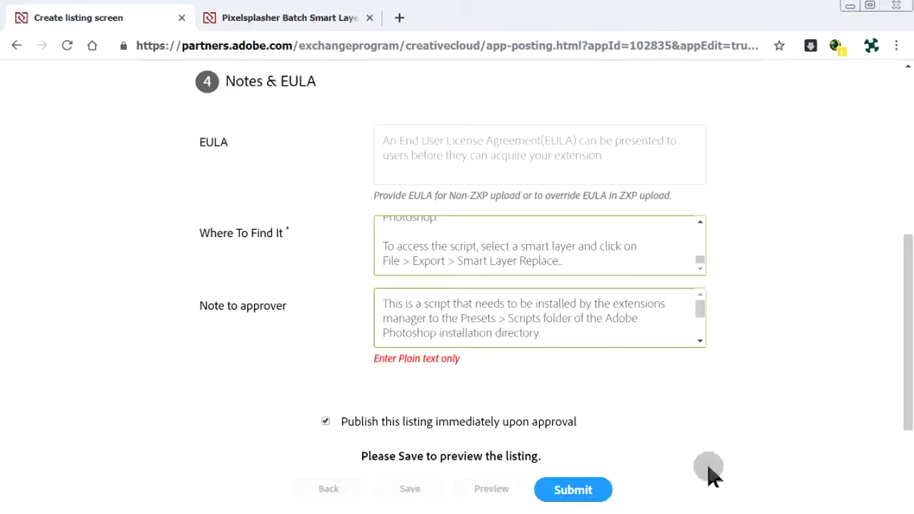
scroll(711, 474, down, 2)
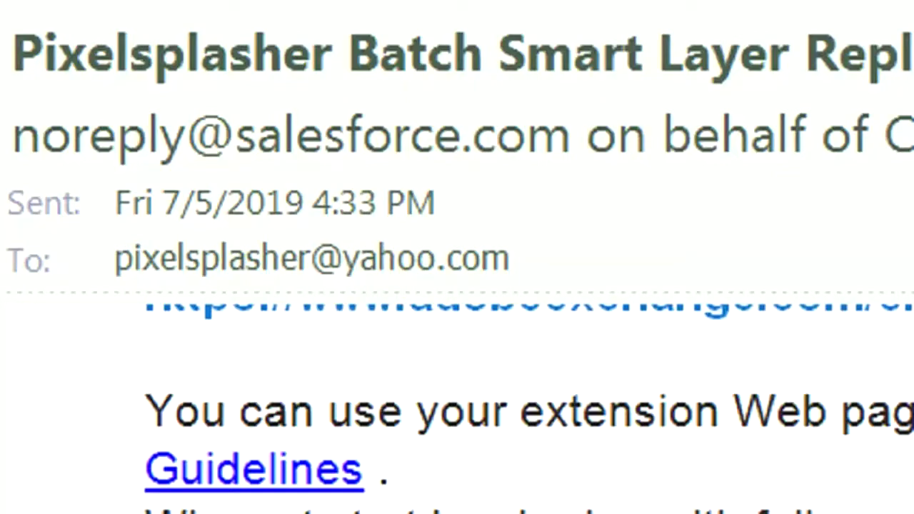
scroll(457, 400, up, 5)
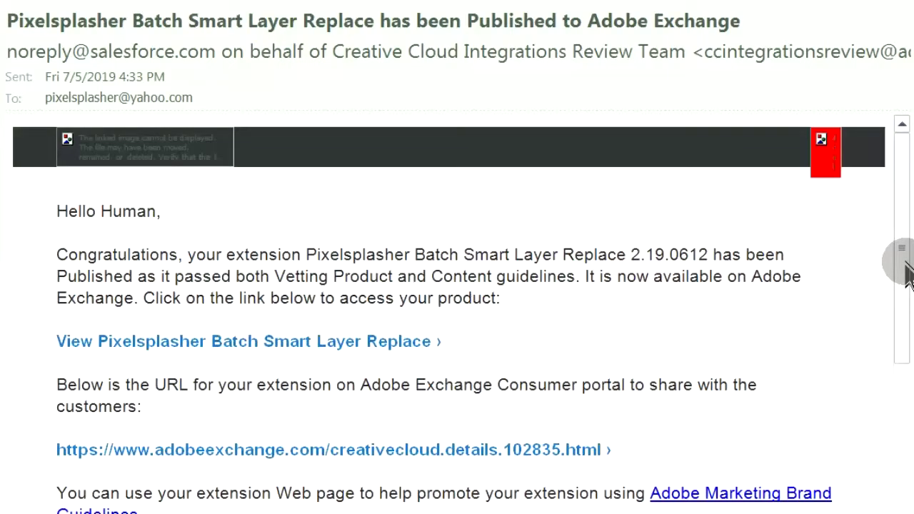
scroll(905, 275, down, 2)
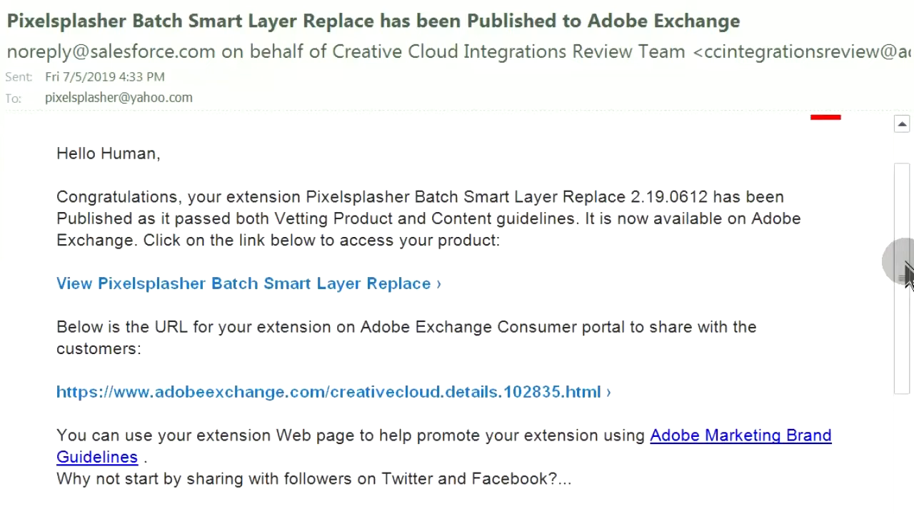
scroll(905, 275, down, 2)
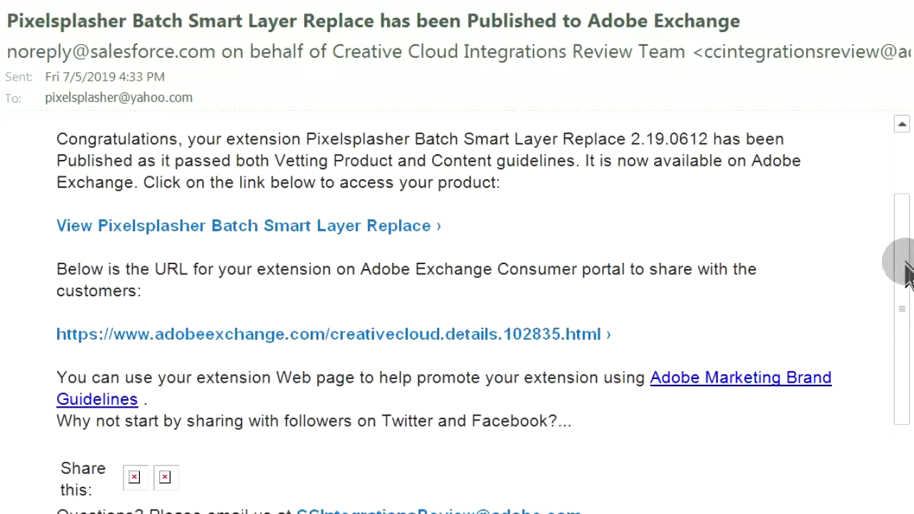
scroll(906, 275, down, 6)
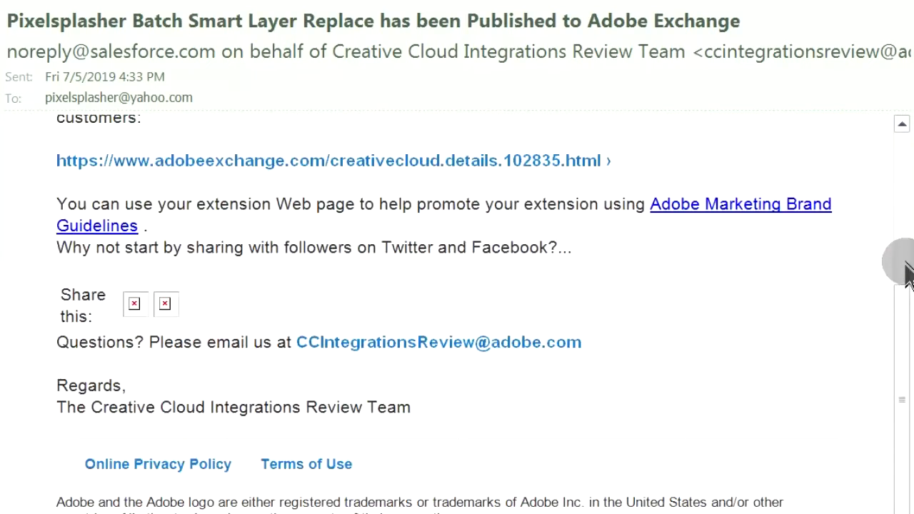
scroll(906, 275, down, 2)
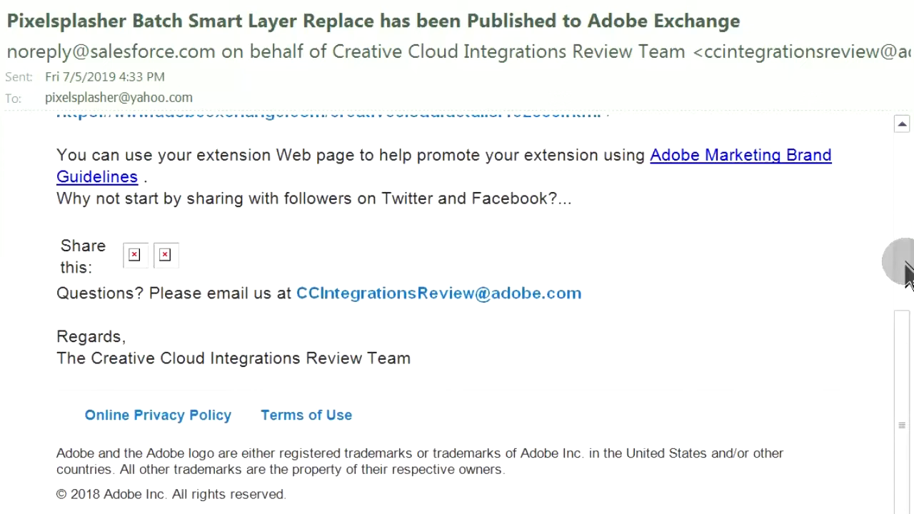
scroll(906, 275, up, 8)
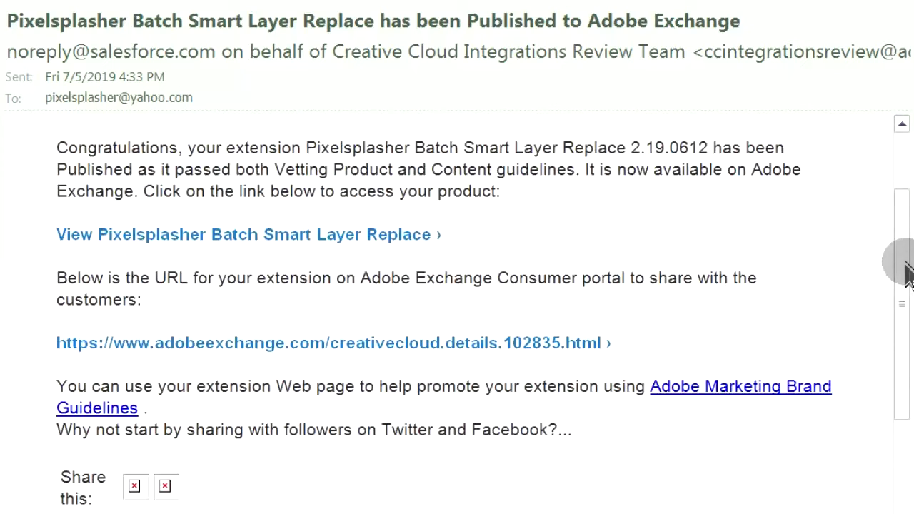
Open the Pixelsplasher Batch Smart Layer Replace editing page from the email and review its Published listing.
click(375, 246)
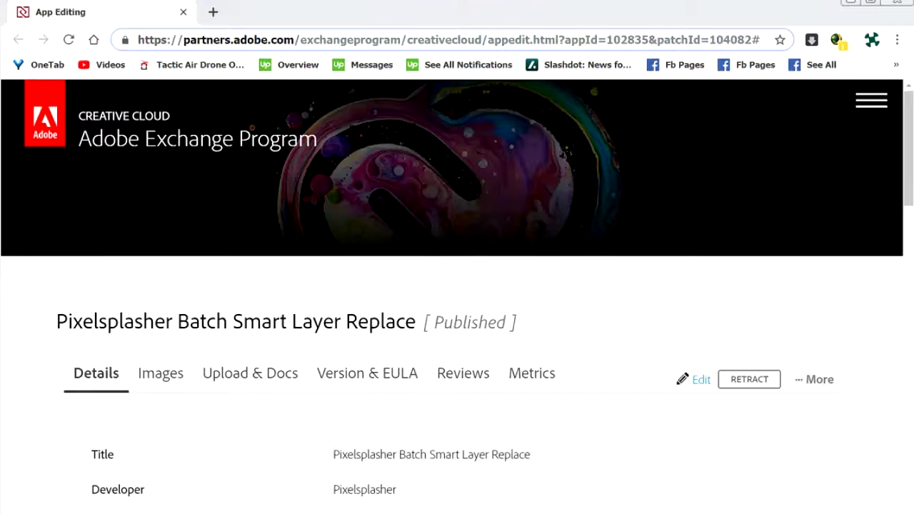
scroll(457, 285, down, 1)
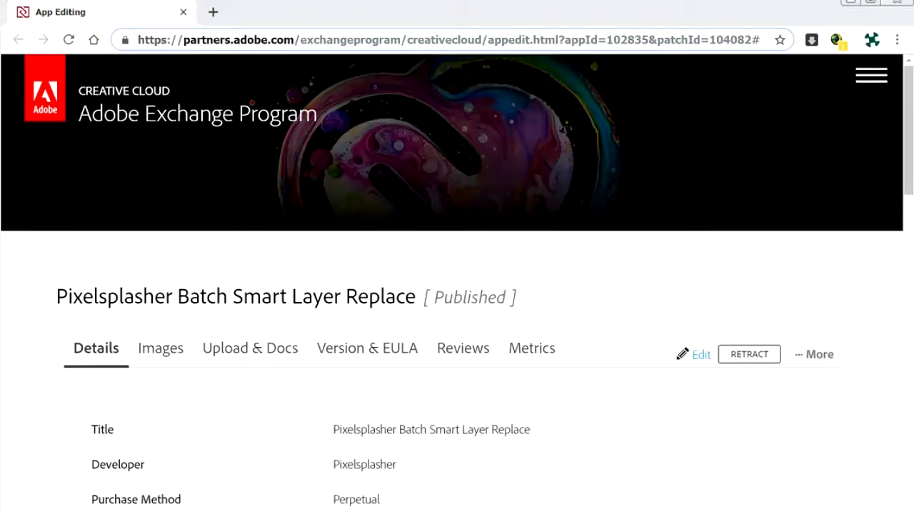
click(859, 271)
scroll(861, 275, down, 1)
scroll(860, 275, down, 1)
scroll(861, 275, down, 1)
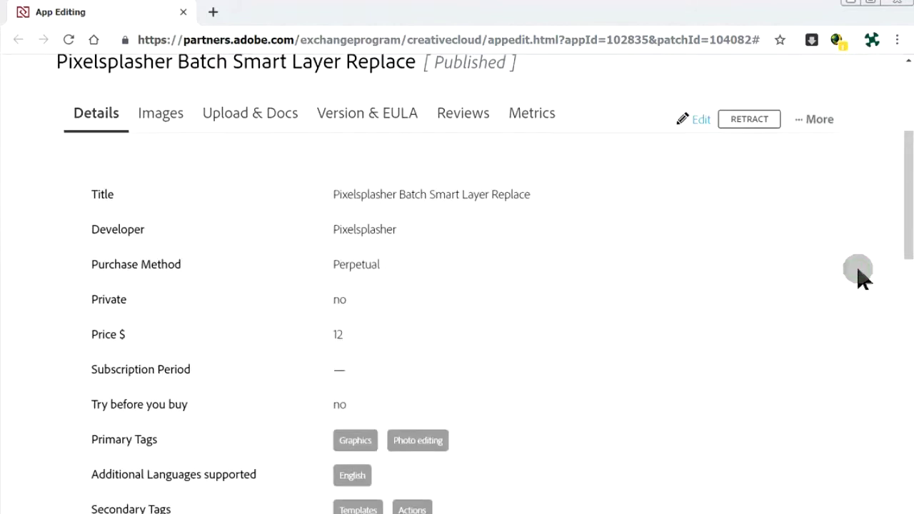
scroll(860, 275, up, 1)
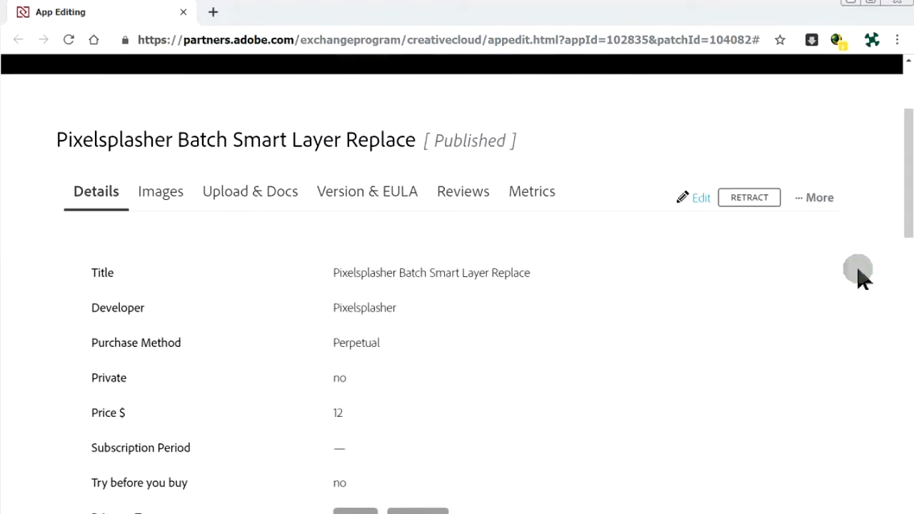
scroll(861, 275, down, 1)
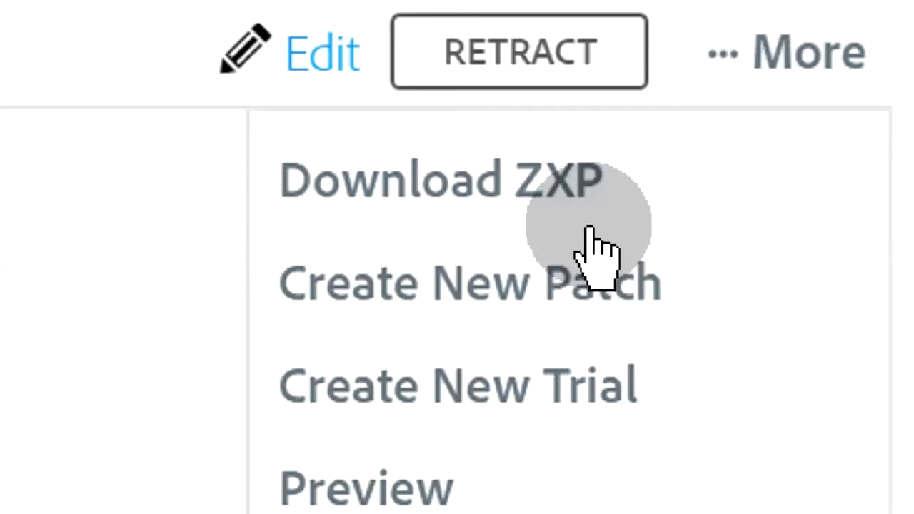
Download the listing's ZXP package into the pub folder and open it from the download bar.
click(580, 173)
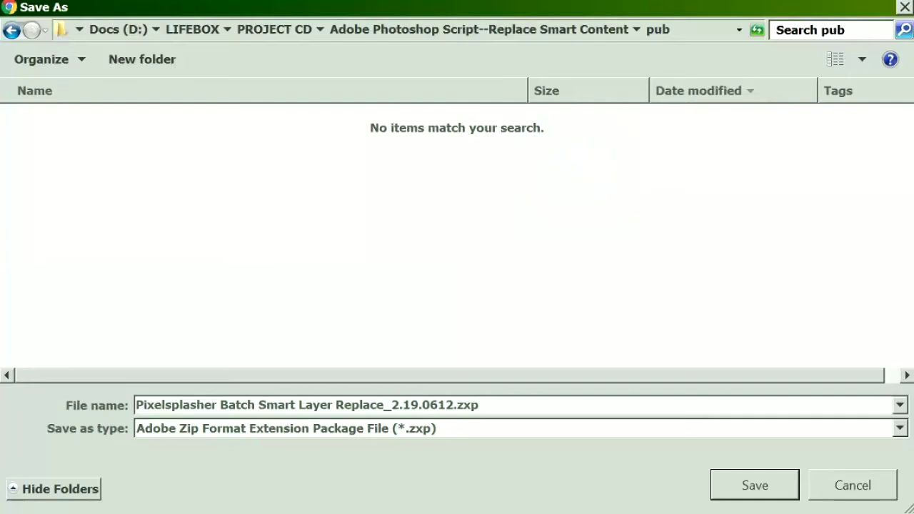
click(758, 487)
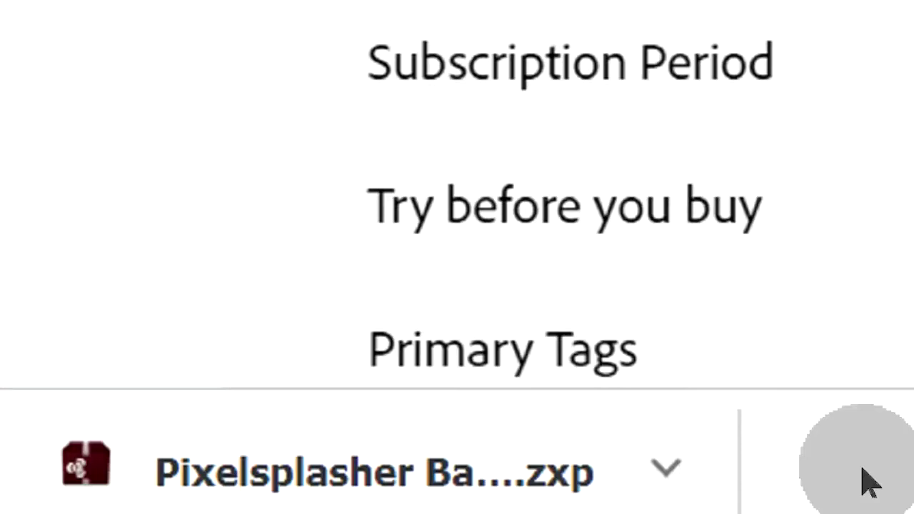
click(671, 465)
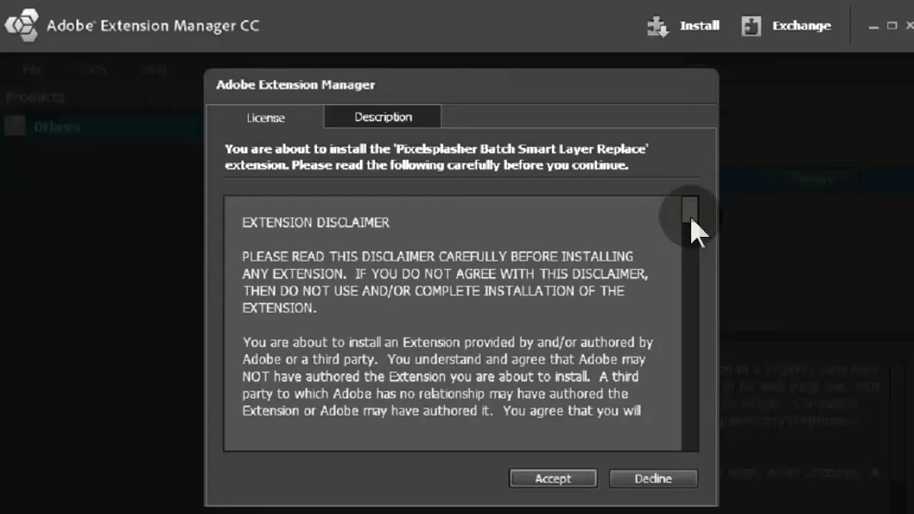
Scroll through the extension's license disclaimer and read its Description tab.
click(691, 225)
drag(692, 221, 691, 245)
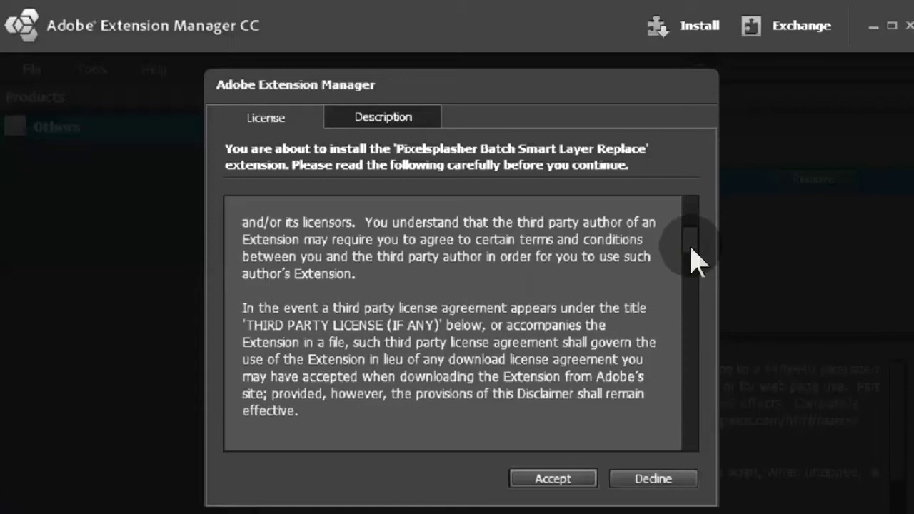
drag(692, 287, 698, 498)
click(422, 116)
drag(692, 218, 697, 359)
click(264, 123)
Accept the disclaimer, install the unverified extension, and widen the Name column to show full names.
click(567, 474)
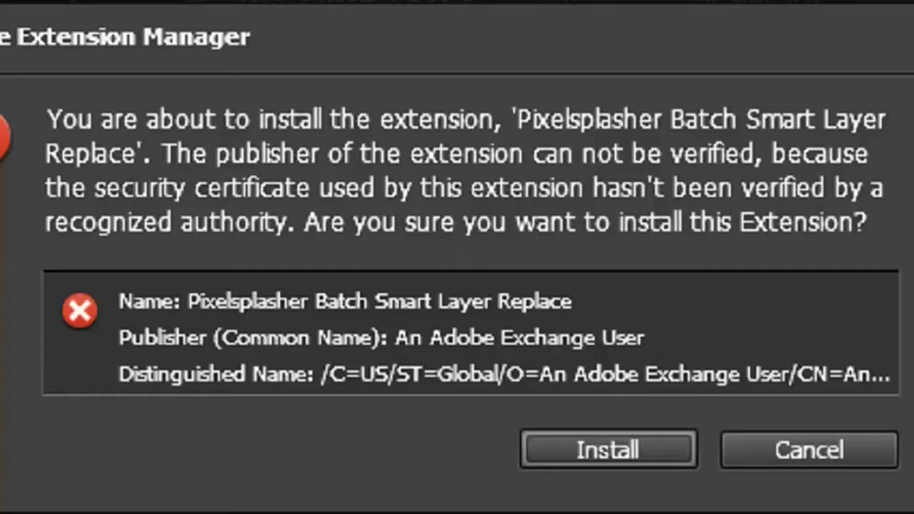
click(600, 451)
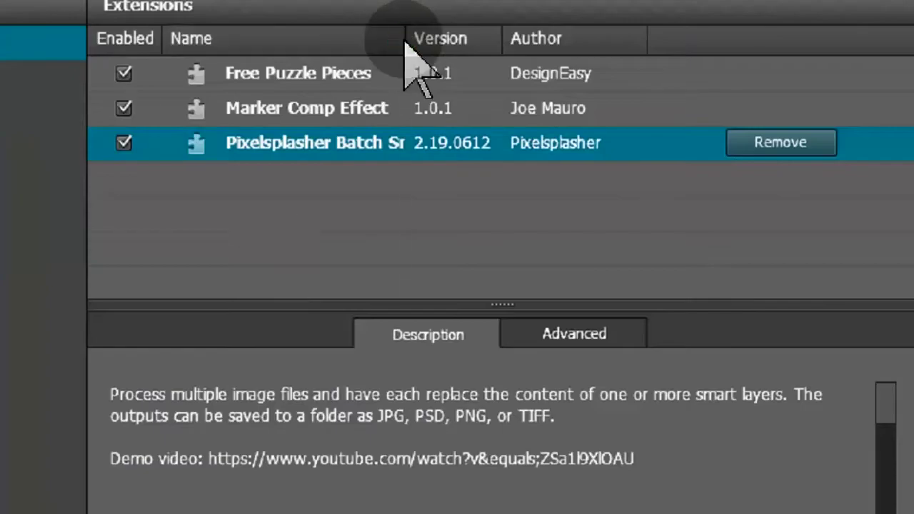
drag(404, 39, 712, 51)
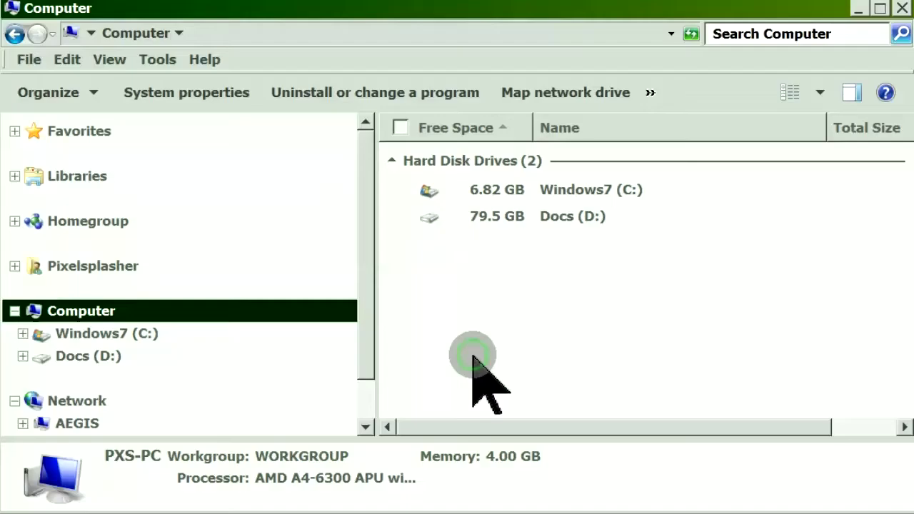
Open Downloads and select the pixelsplasher photoshop script--replace smart content 190612.zip archive.
click(39, 268)
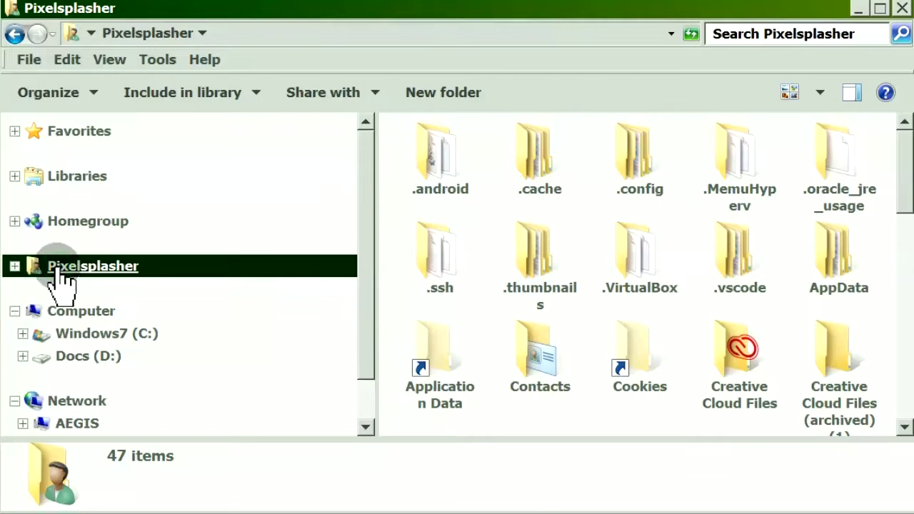
scroll(39, 304, down, 3)
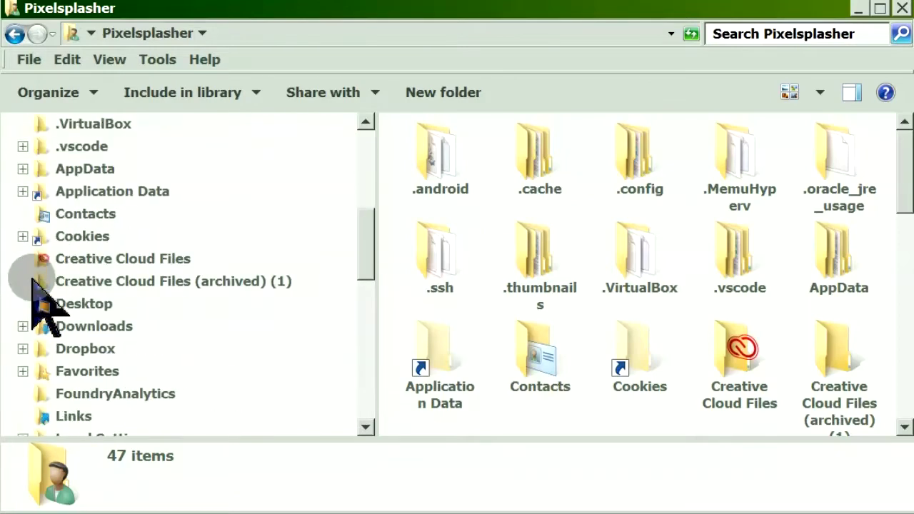
scroll(33, 280, down, 1)
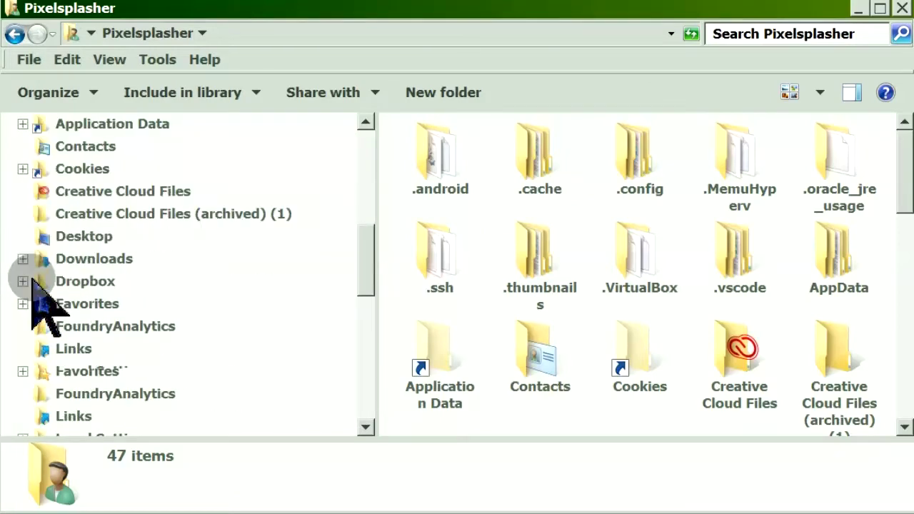
click(85, 266)
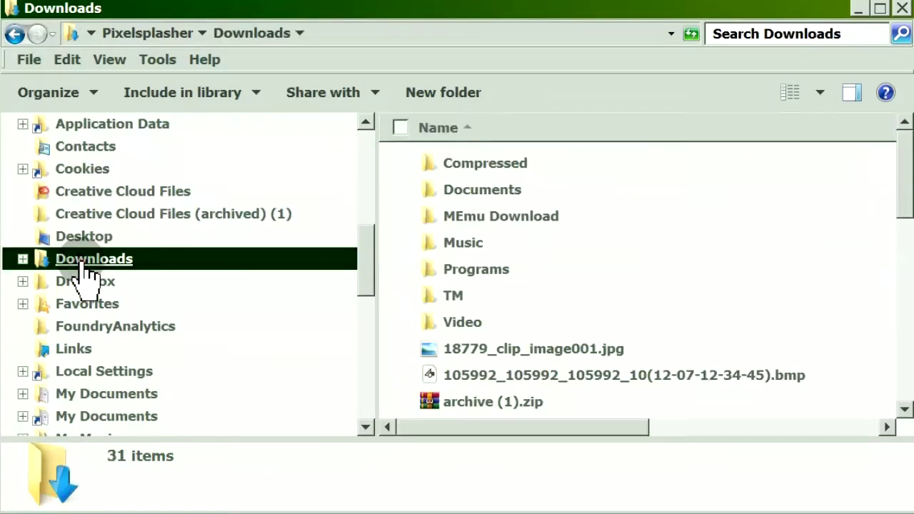
scroll(837, 285, down, 1)
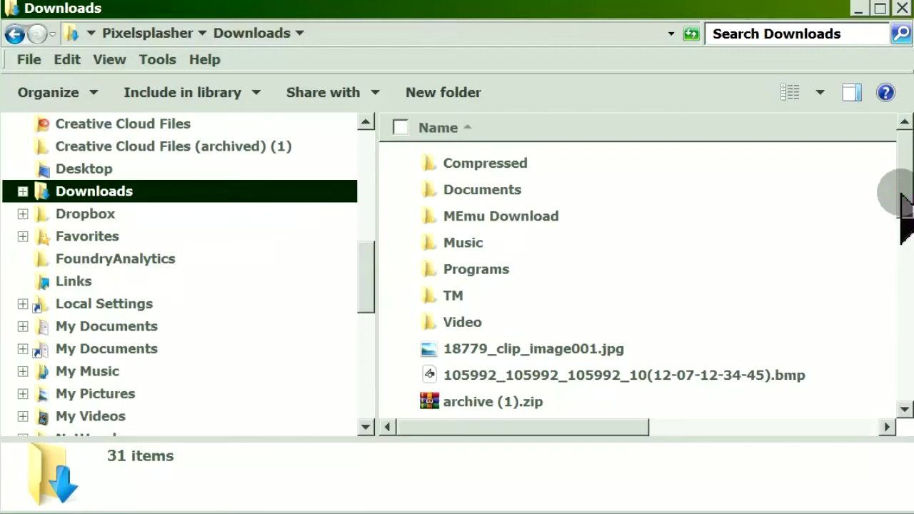
drag(901, 197, 907, 359)
click(727, 290)
drag(370, 287, 238, 287)
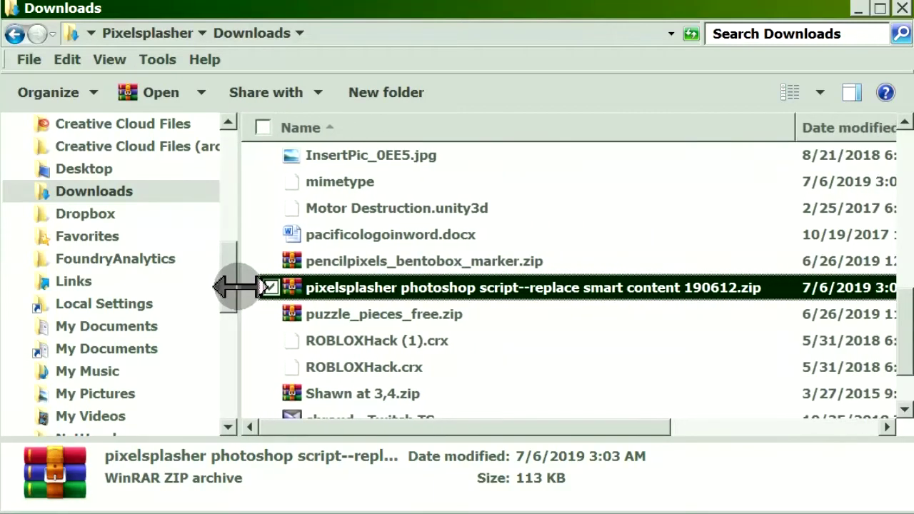
Open the zip and select the Pixelsplasher Scripts Only folder plus Replace Smart Content.jsx.
click(154, 92)
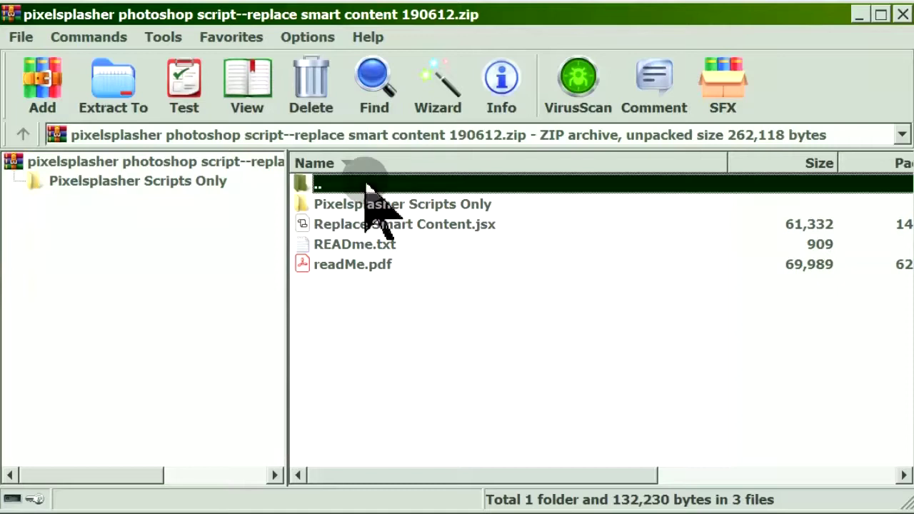
click(366, 205)
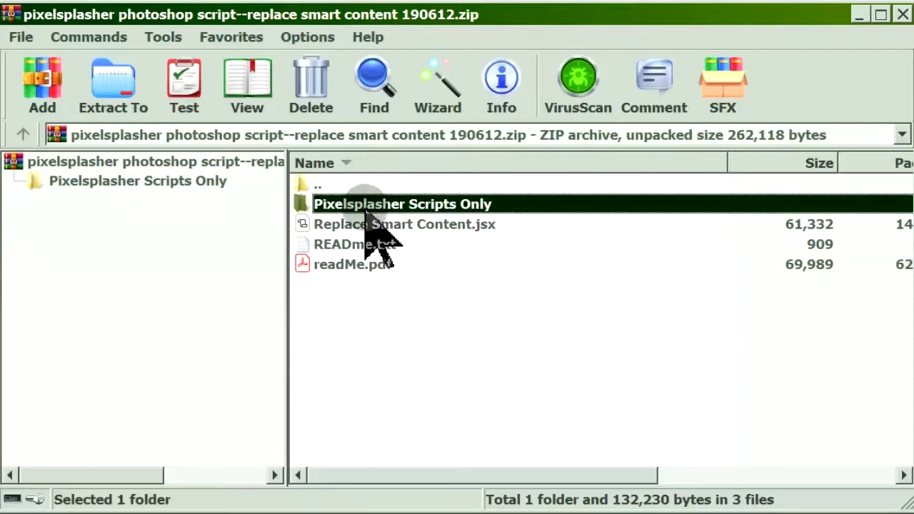
ctrl+click(367, 223)
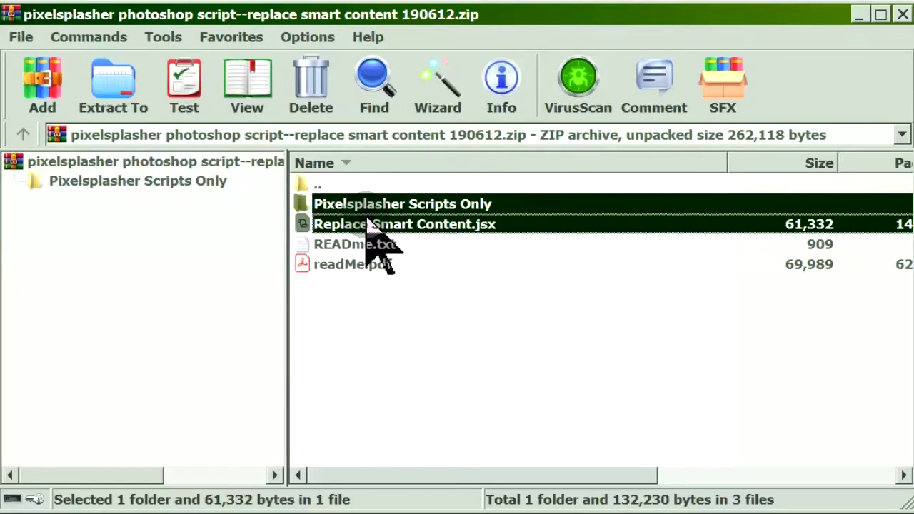
Extract them into Program Files\Adobe\Adobe Photoshop CC 2018\Presets\Scripts.
click(114, 86)
click(493, 223)
scroll(528, 271, down, 1)
click(515, 262)
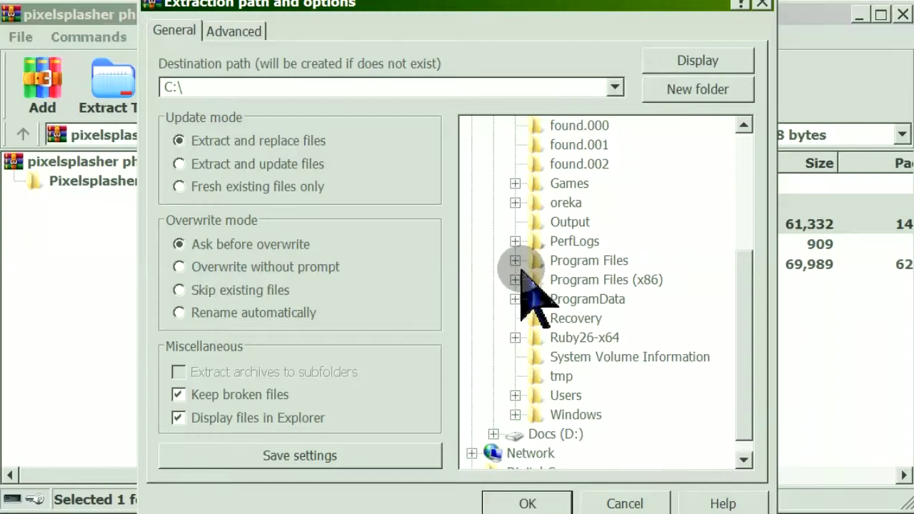
click(536, 145)
click(702, 460)
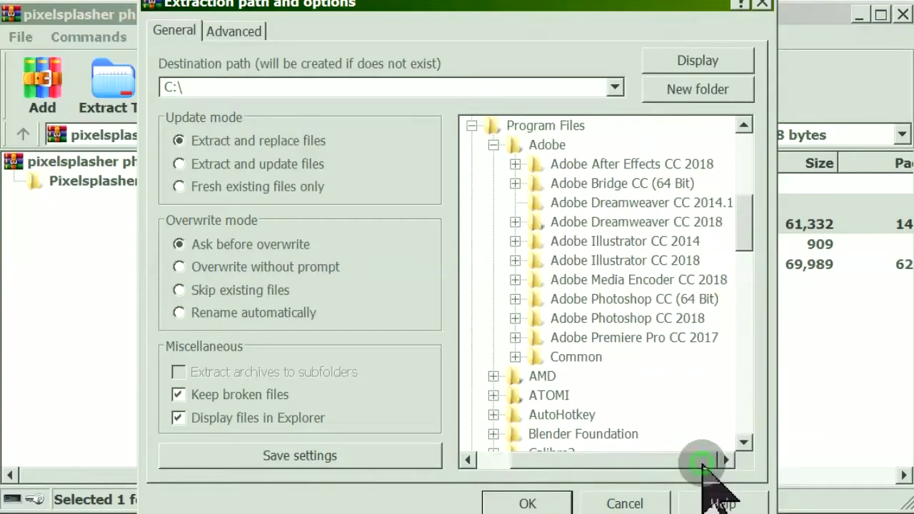
click(515, 319)
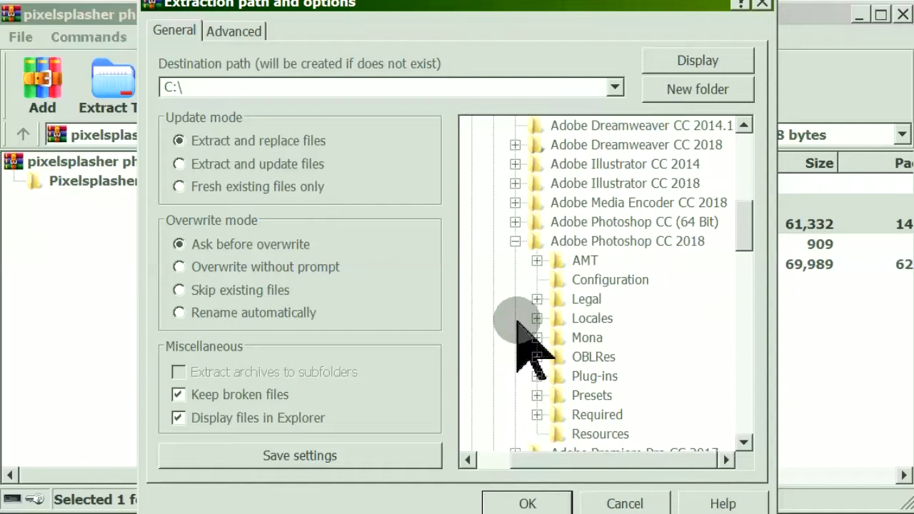
scroll(517, 323, down, 1)
click(536, 335)
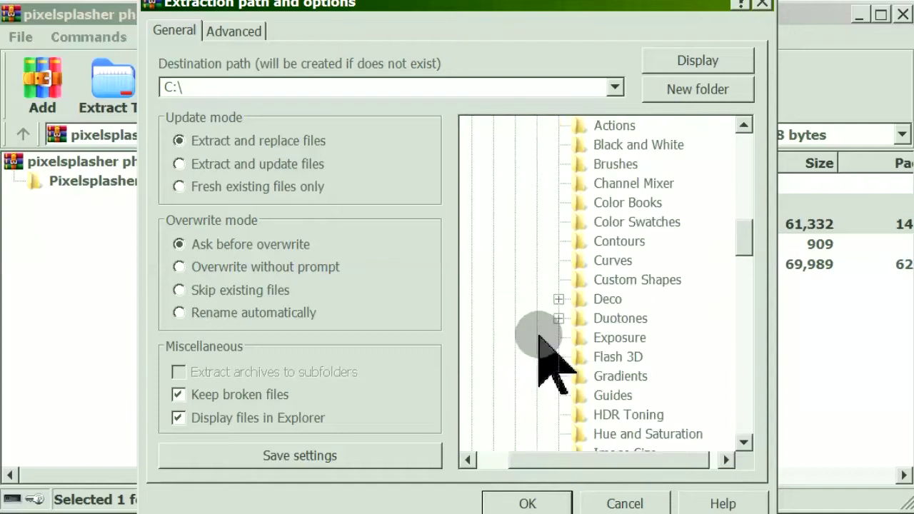
scroll(543, 339, down, 4)
click(604, 337)
click(527, 504)
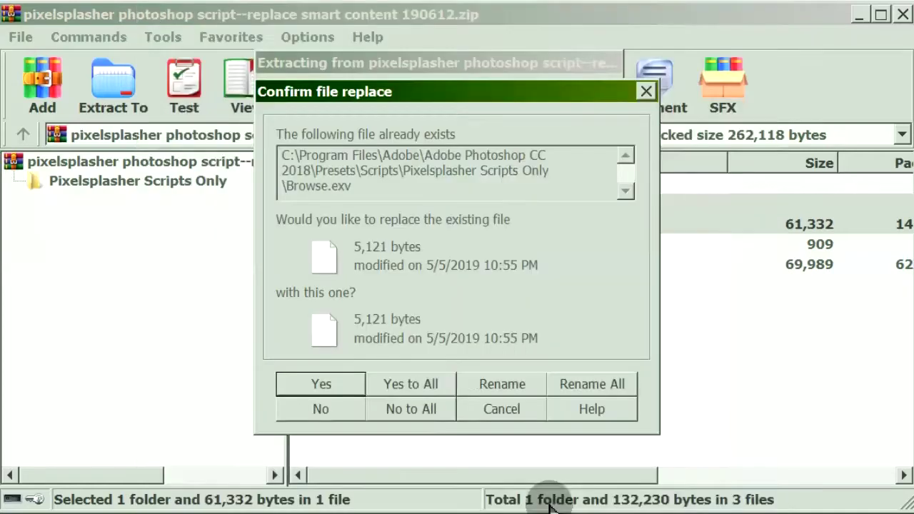
Replace all existing files, confirm both scripts sit in Presets\Scripts, and close Explorer.
click(443, 385)
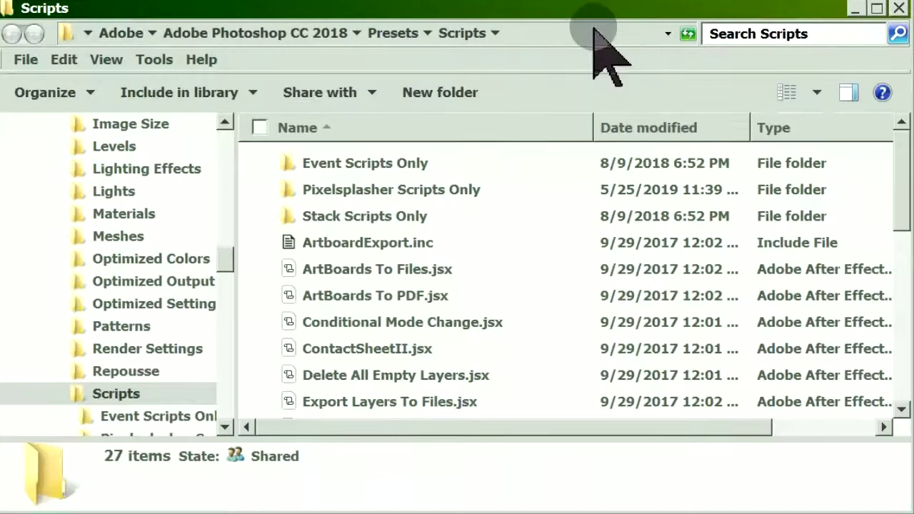
click(600, 32)
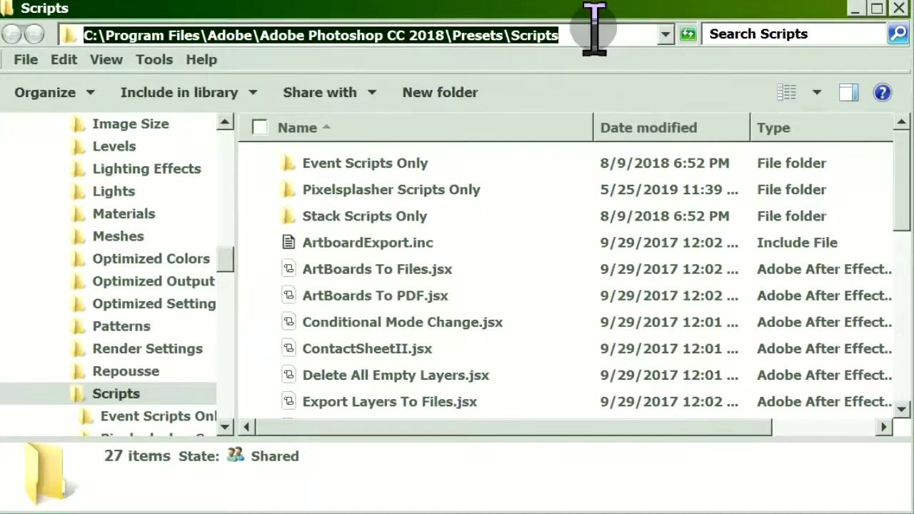
click(468, 196)
scroll(534, 230, down, 6)
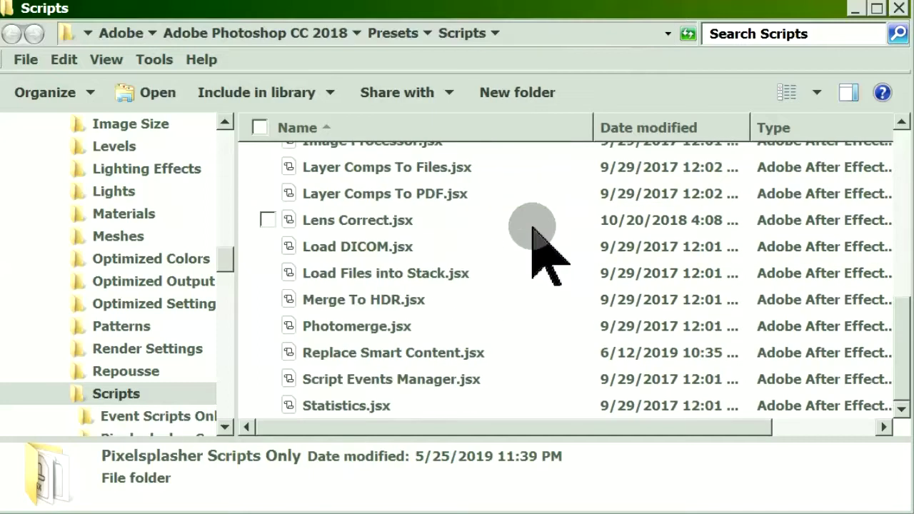
scroll(533, 272, up, 1)
scroll(534, 311, down, 1)
scroll(536, 335, up, 1)
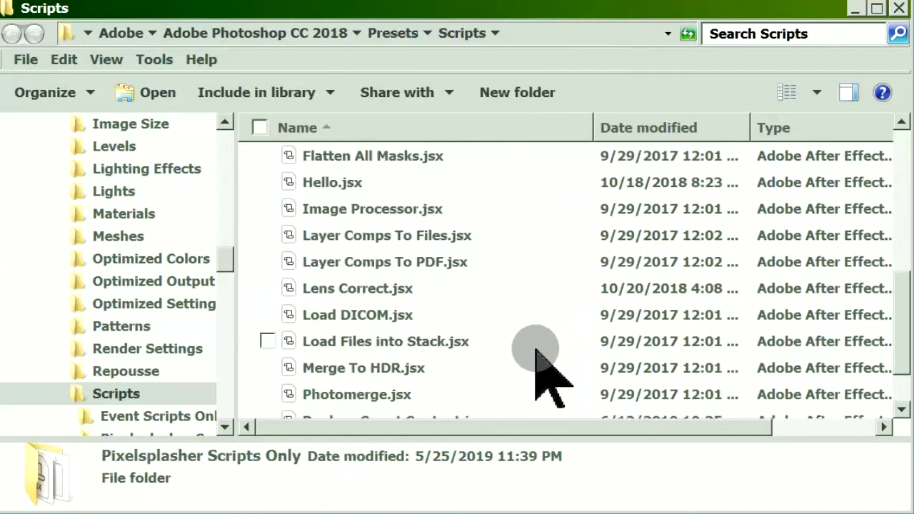
scroll(542, 360, down, 1)
ctrl+click(536, 350)
scroll(550, 347, up, 6)
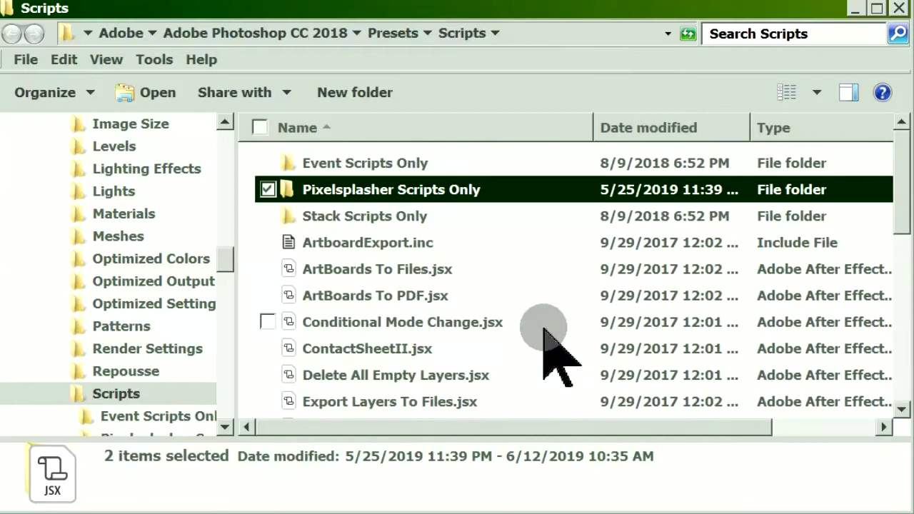
click(899, 9)
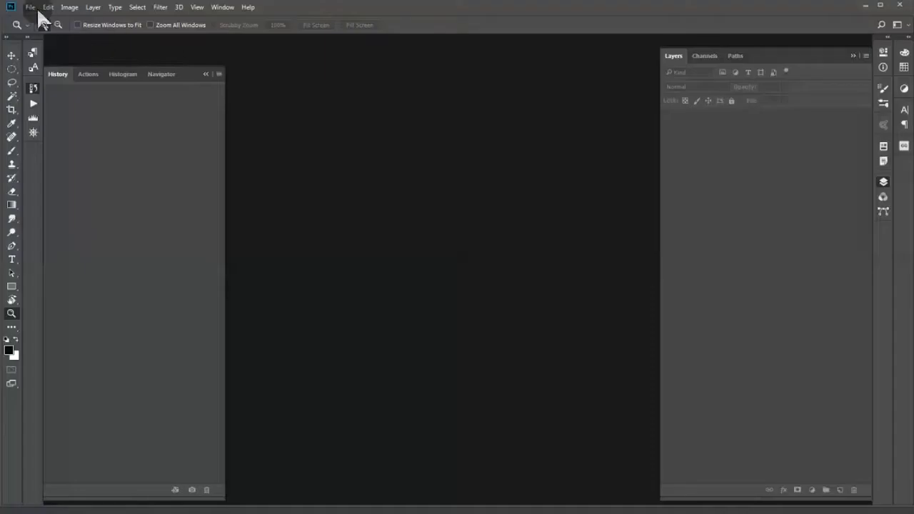
Open the recent file Mug PSD MockUp 3.psd, showing the black and white mugs.
click(31, 7)
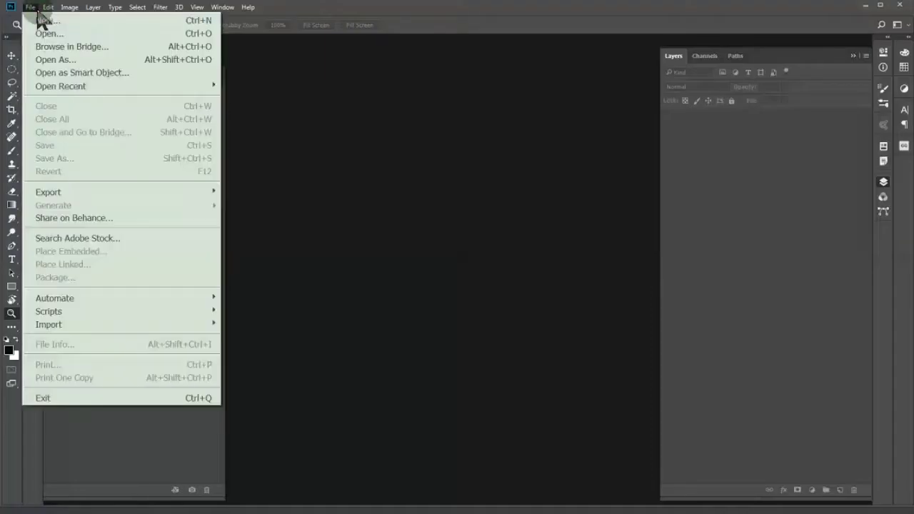
mouse_move(60, 87)
click(252, 86)
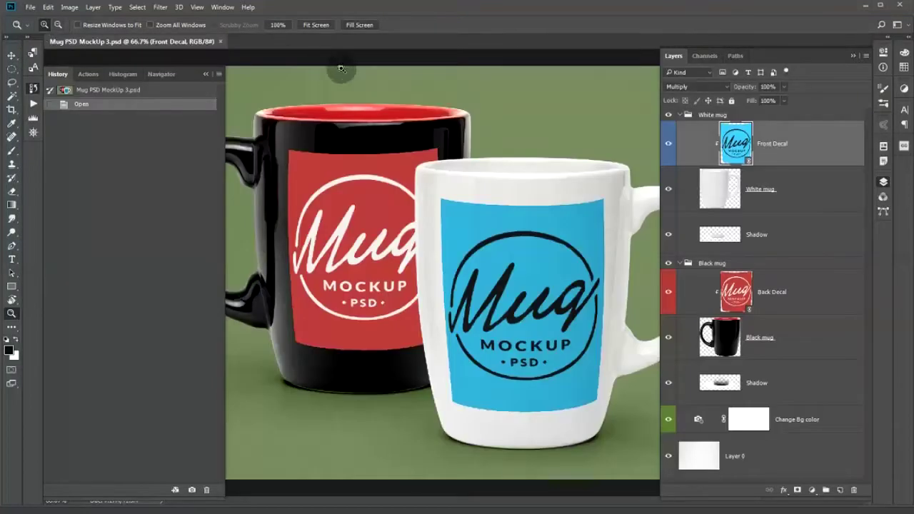
click(834, 158)
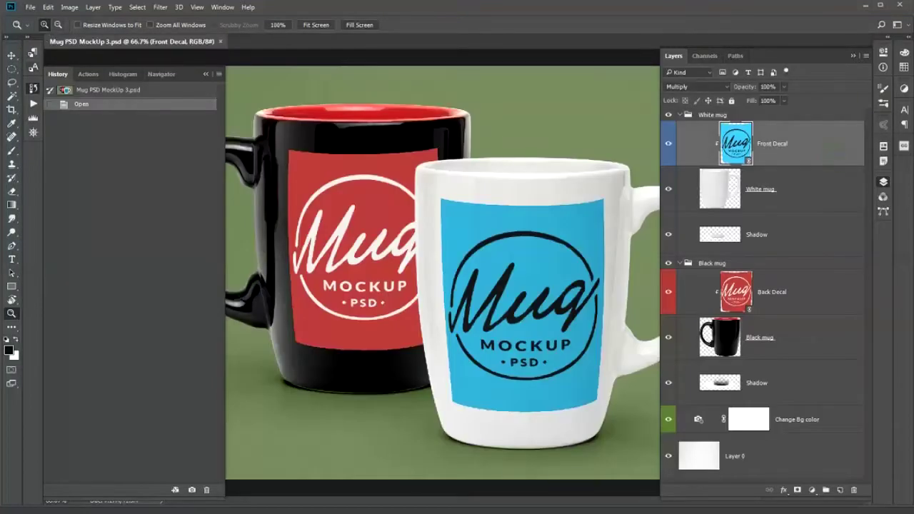
Launch Smart Layer Replace from File > Export to bring up the Pixelsplasher Batch Replace dialog.
click(32, 7)
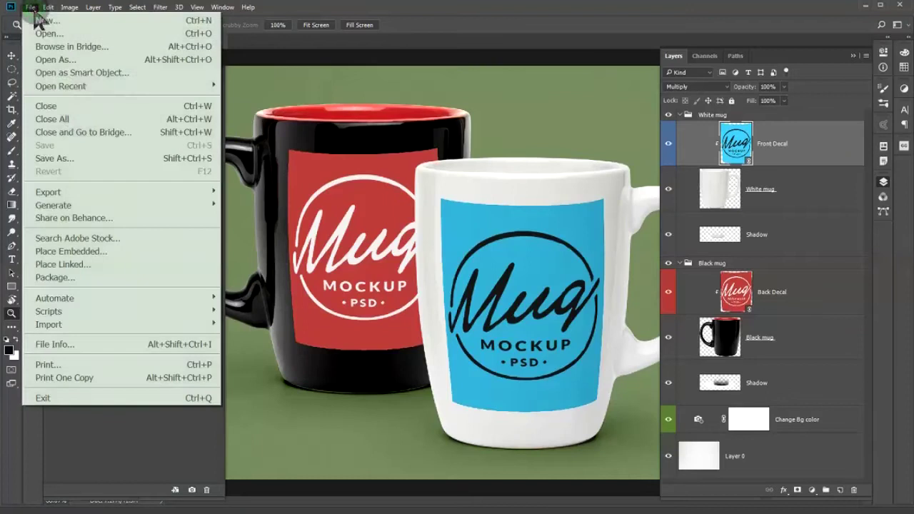
mouse_move(100, 206)
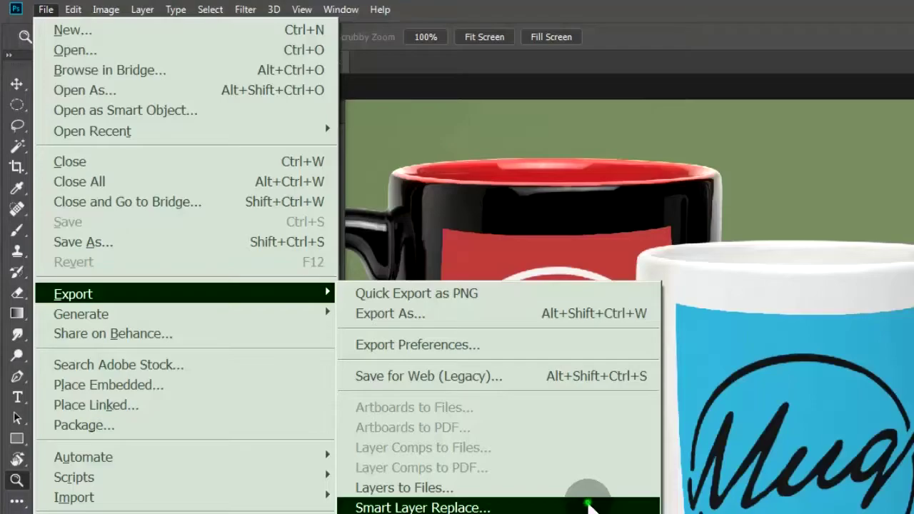
click(588, 505)
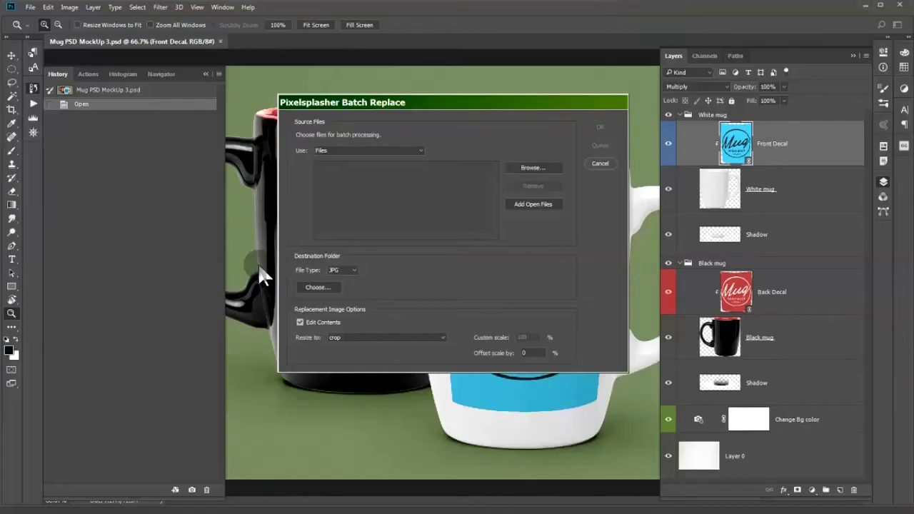